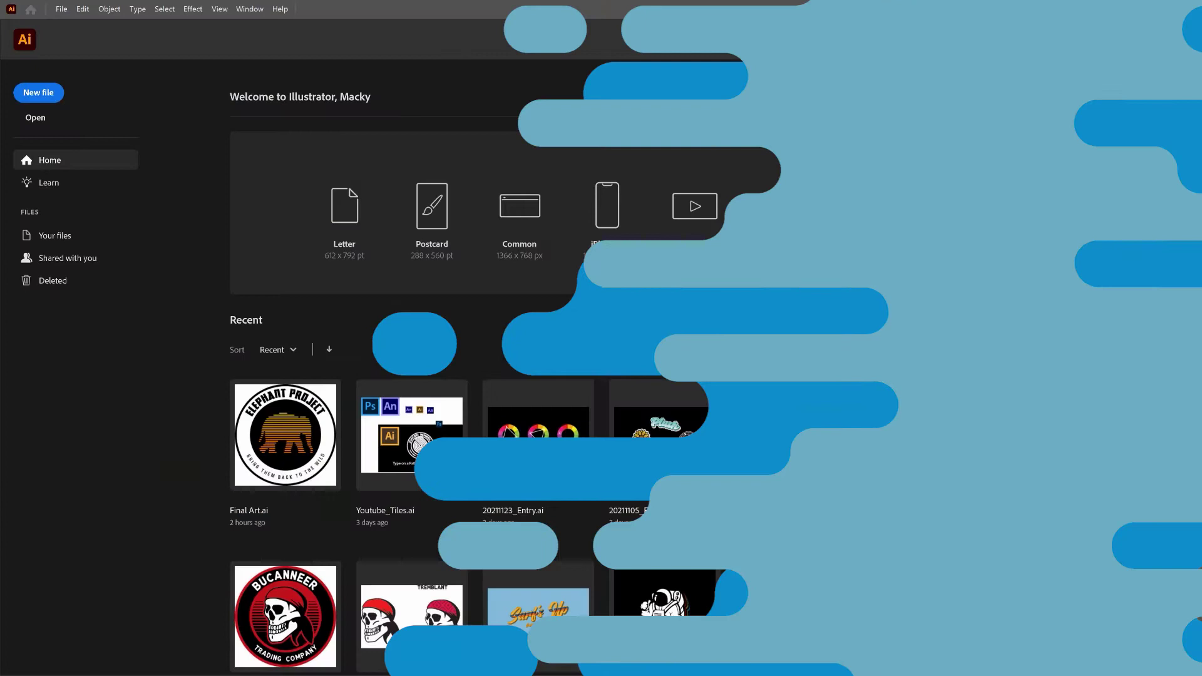
Step: Create a new 1000 x 1000 pt document with RGB color mode and Screen (72 ppi) raster effects
key(ctrl+n)
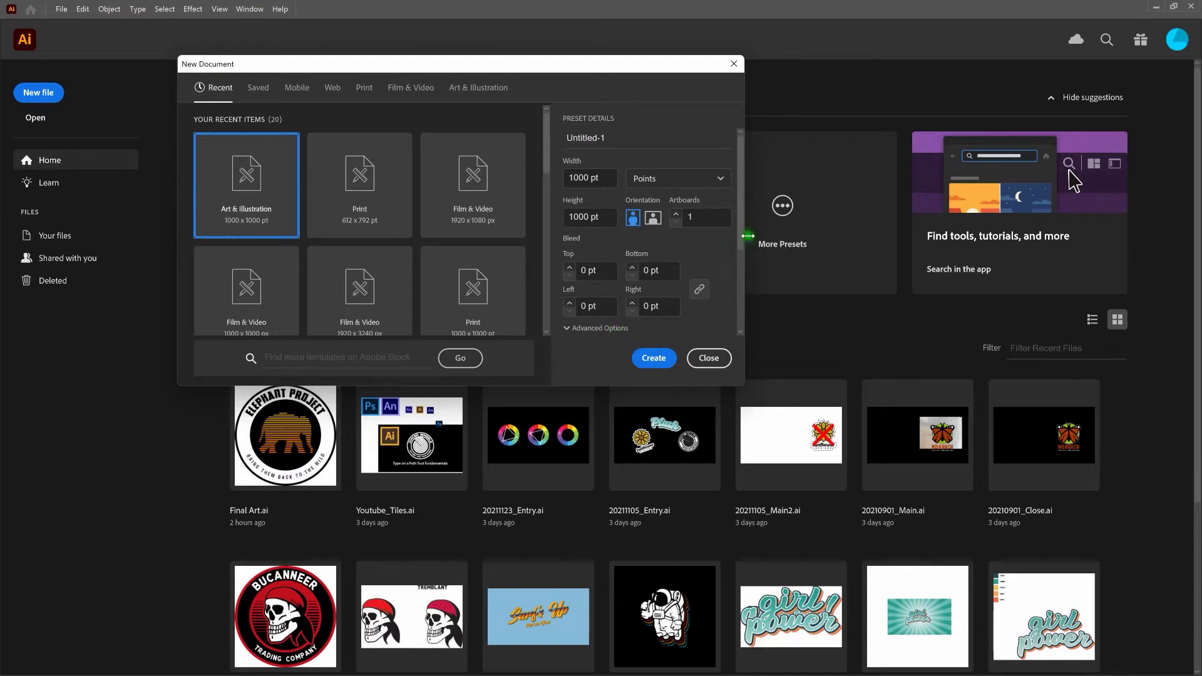
scroll(740, 242, down, 3)
scroll(732, 291, down, 2)
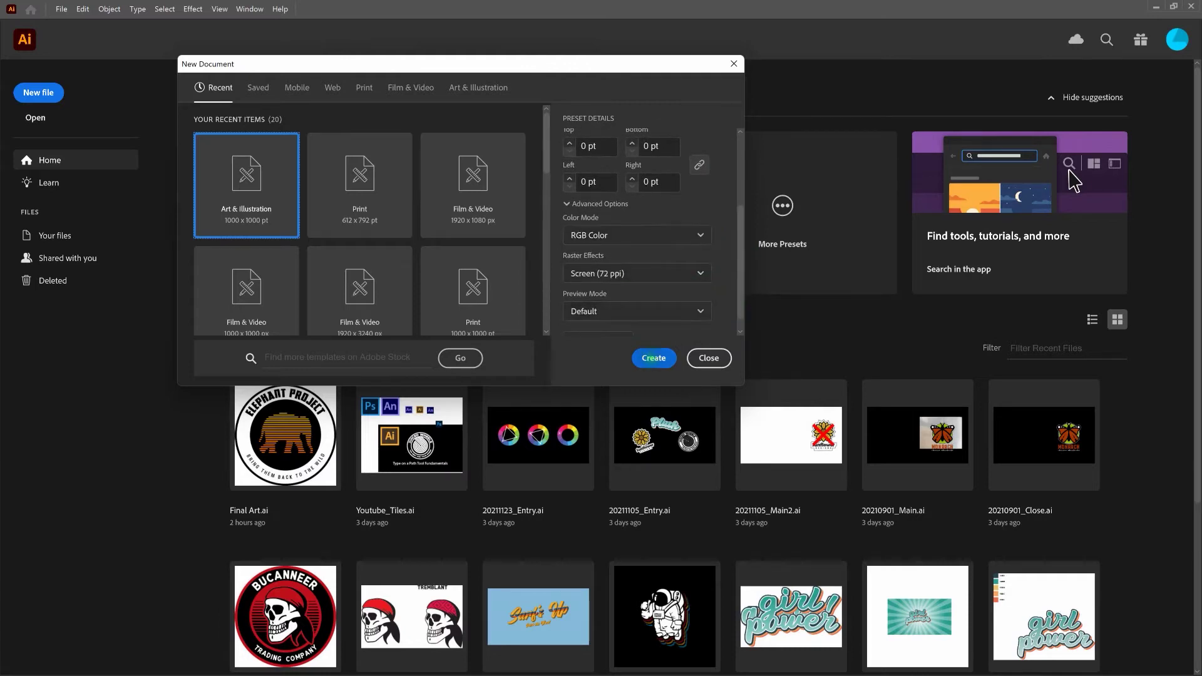
click(652, 357)
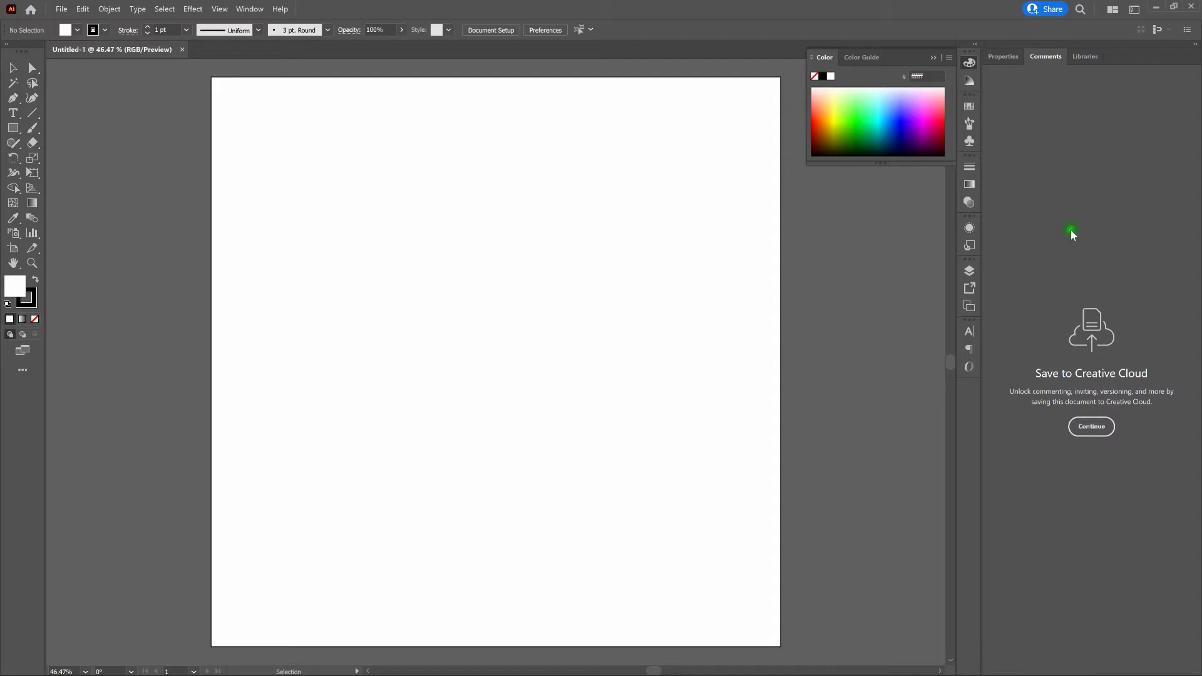
Step: Check which workspace is active and whether Smart Guides are turned on
click(1133, 10)
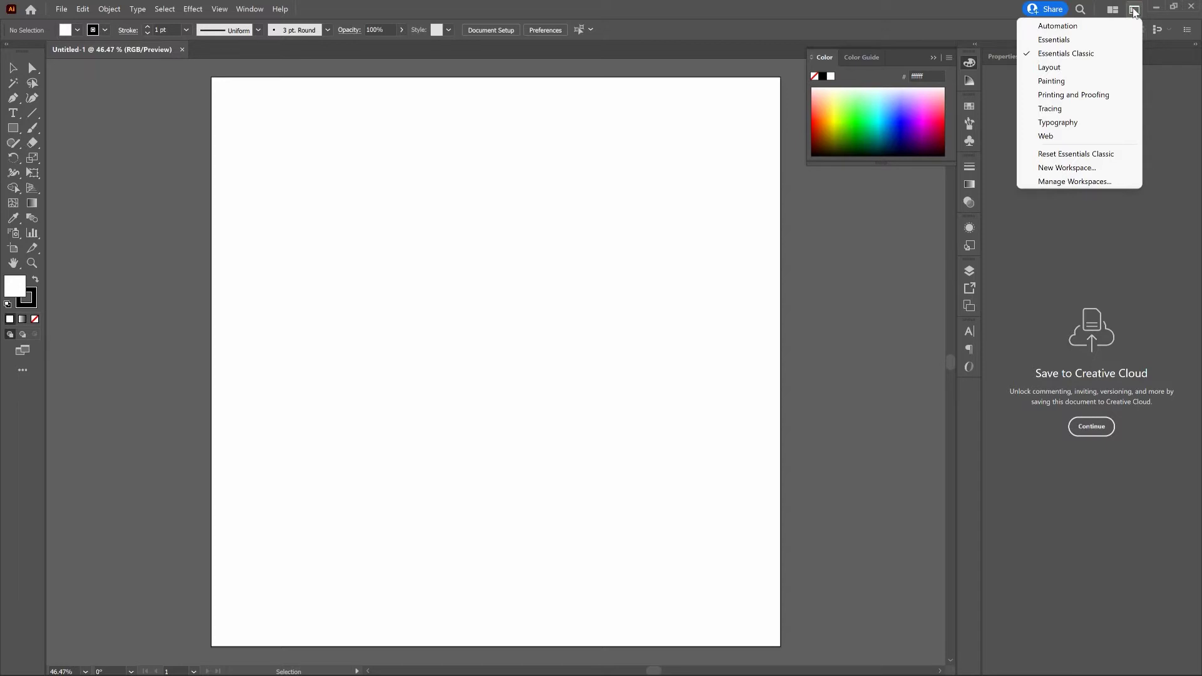
click(869, 15)
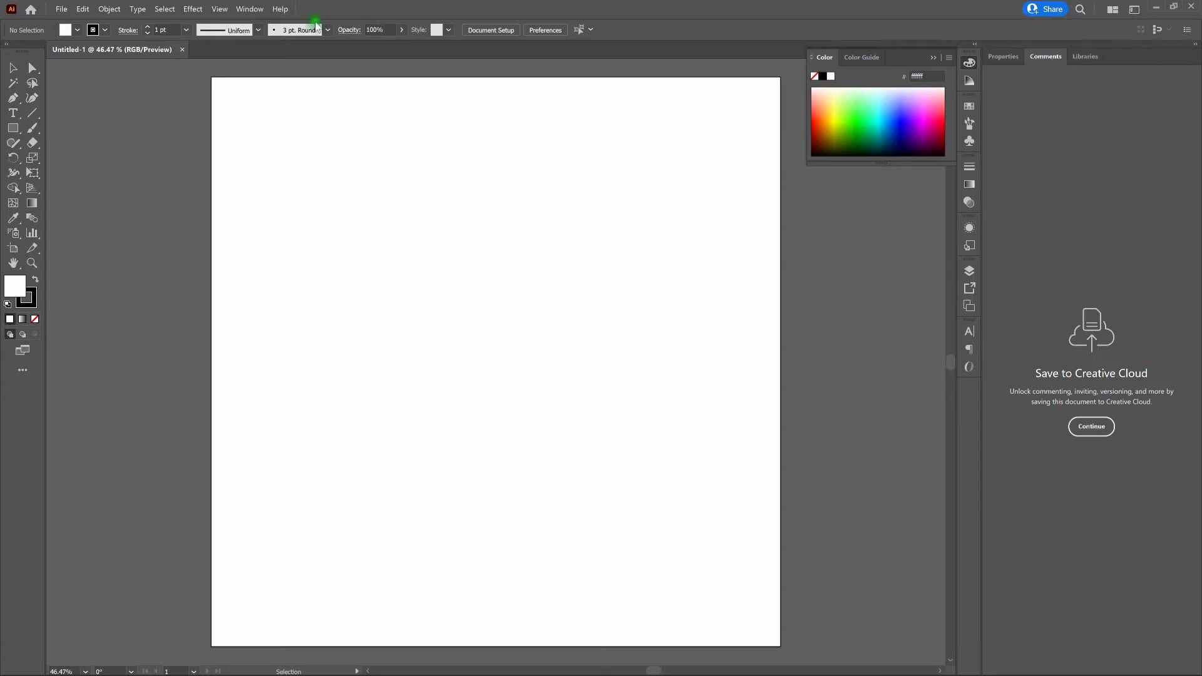
click(219, 9)
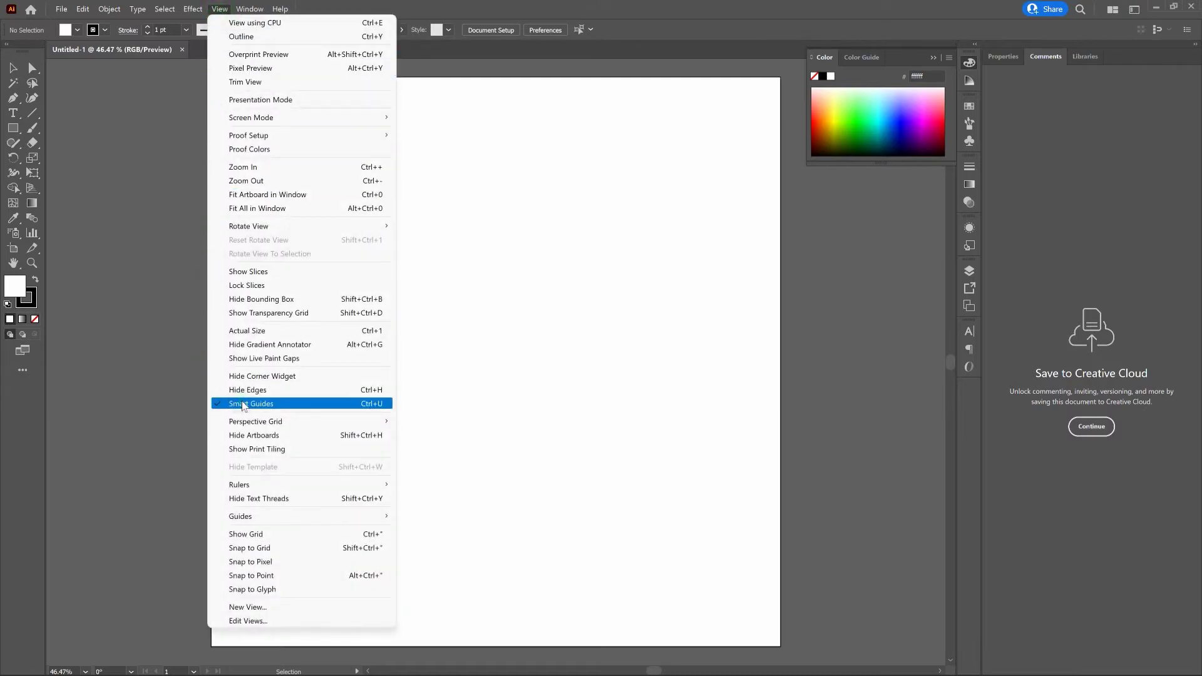
key(ctrl+u)
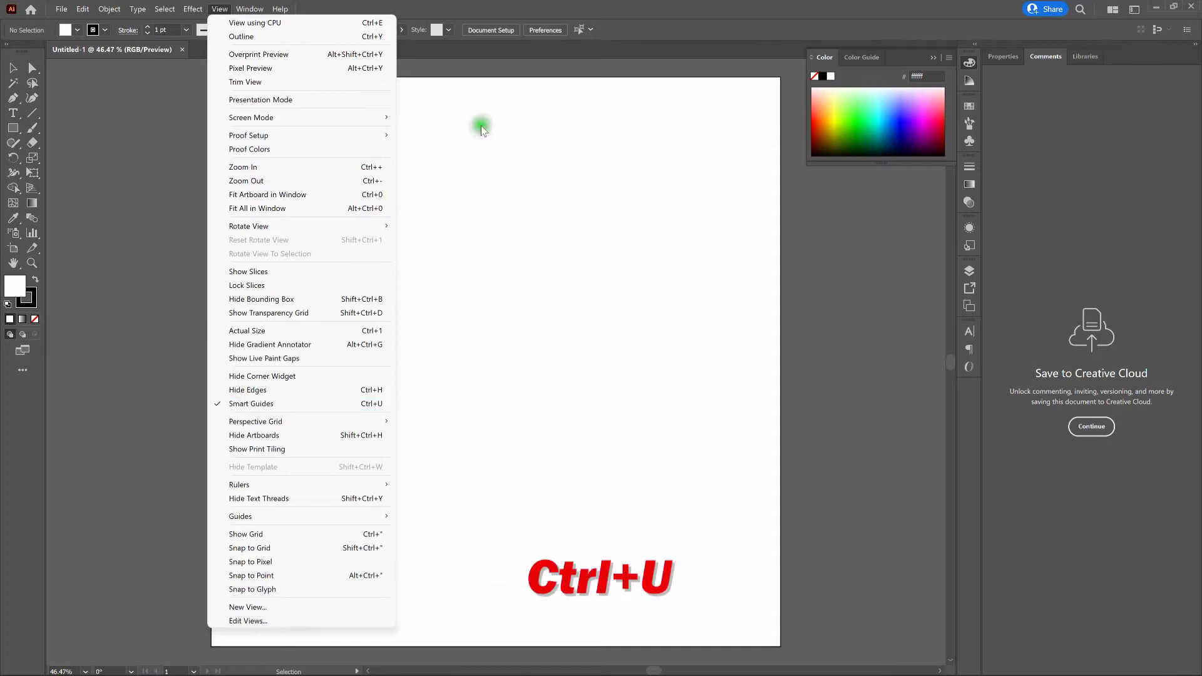
click(595, 10)
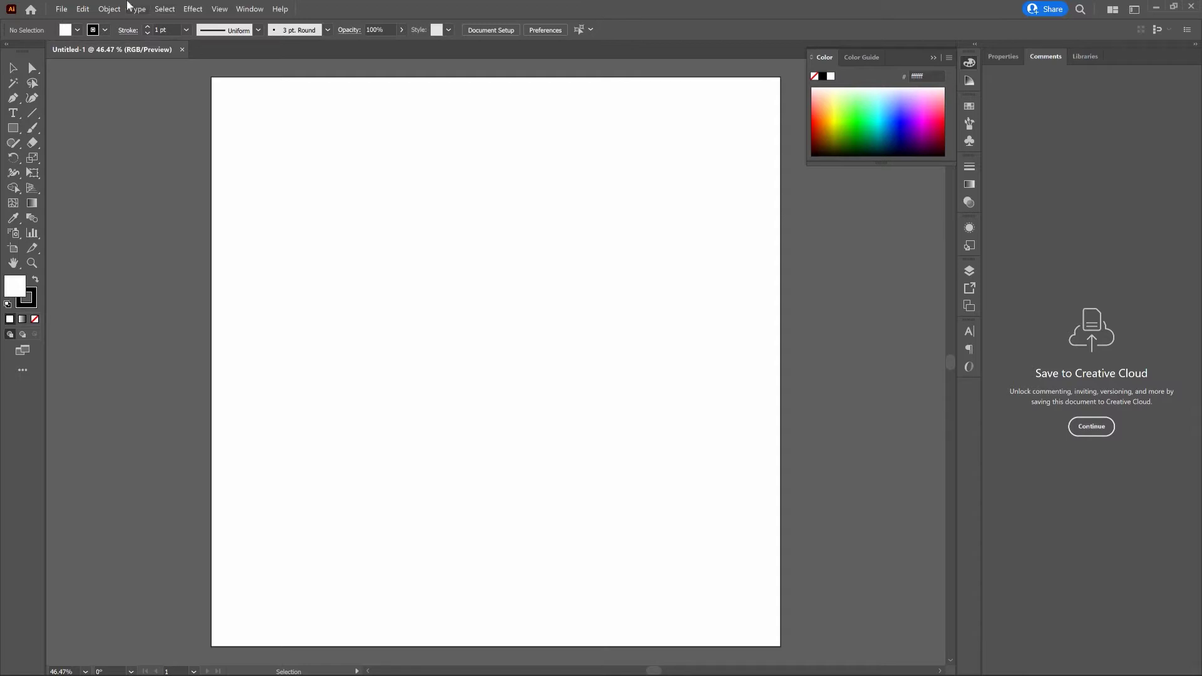
Step: Place Elephant.jpg on the artboard as a linked image at its original size
click(61, 9)
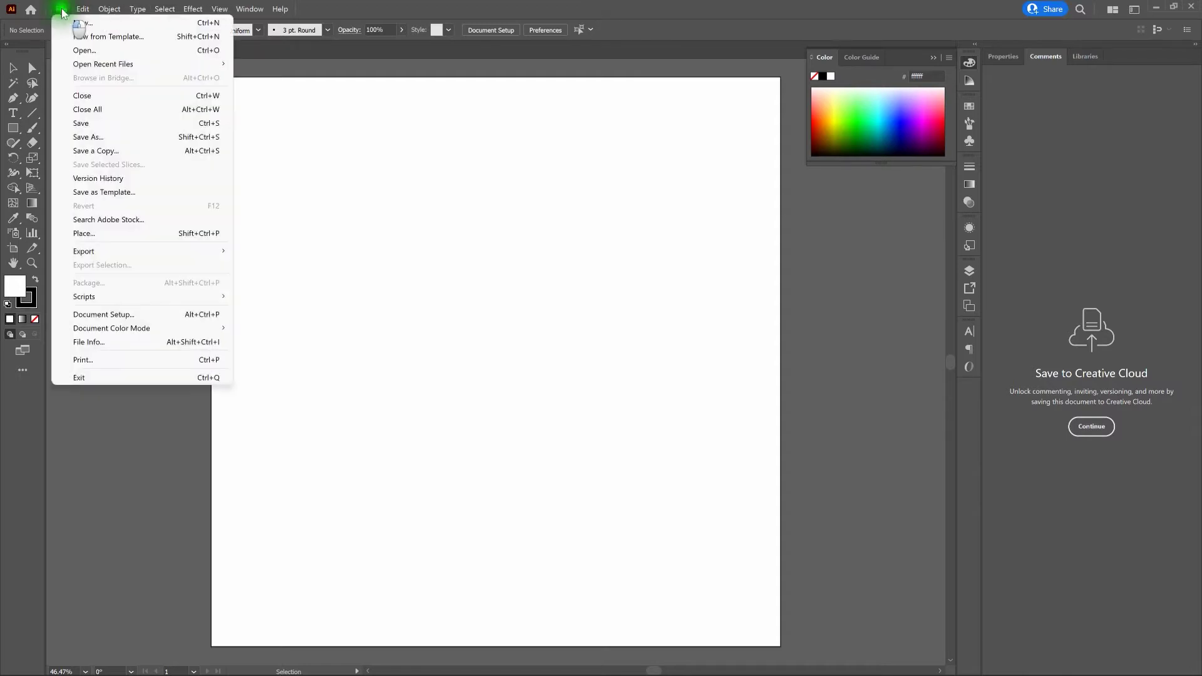
click(138, 235)
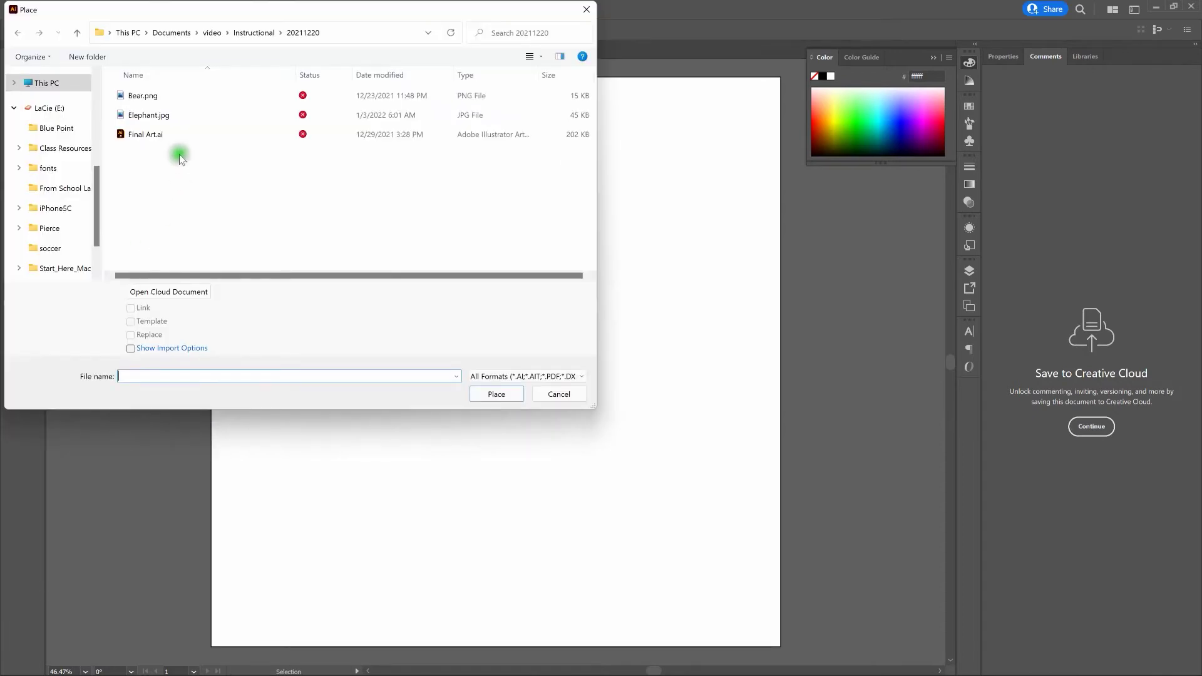
click(170, 117)
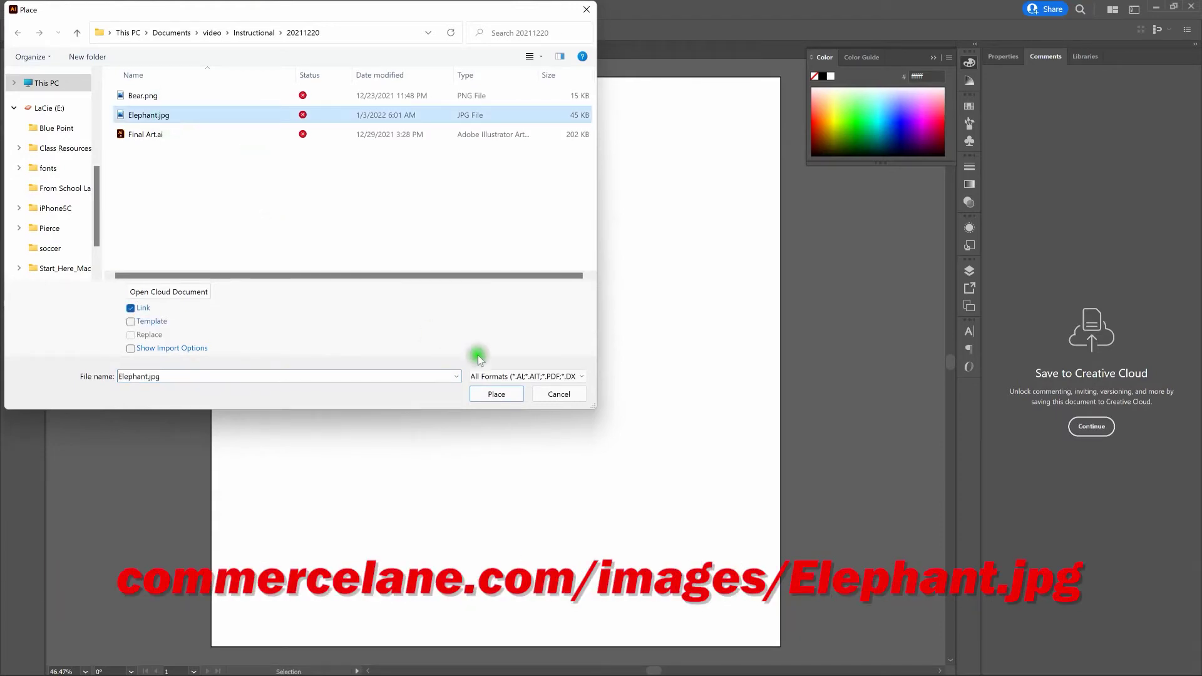
click(513, 394)
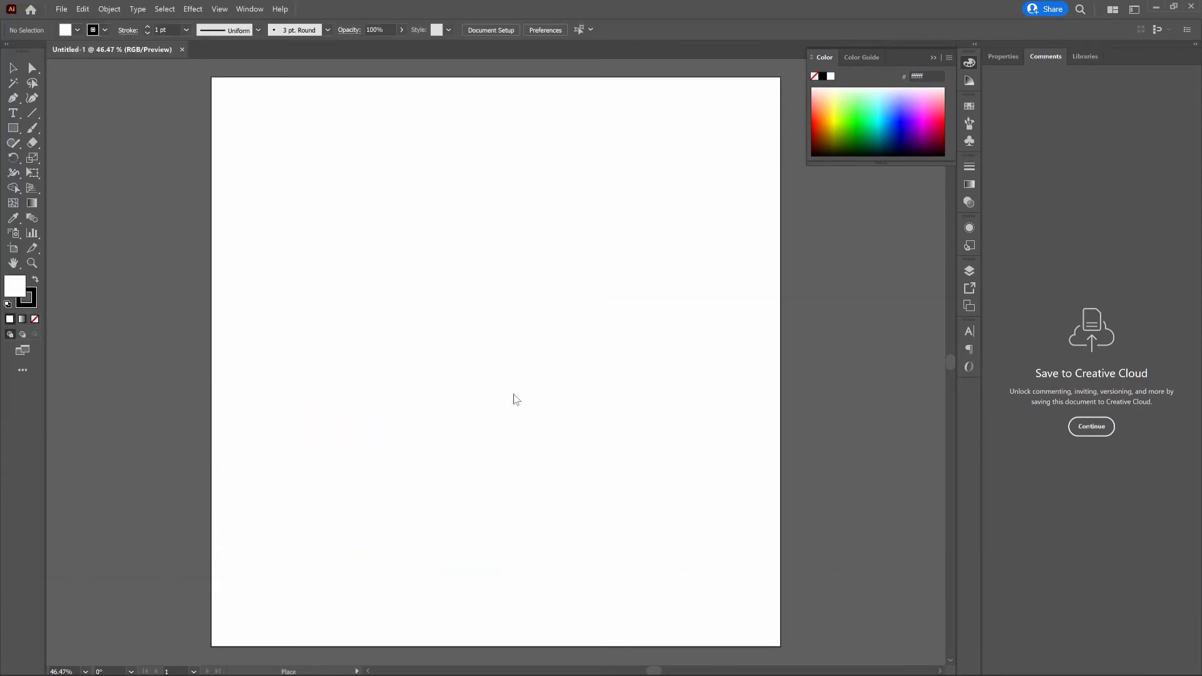
click(327, 212)
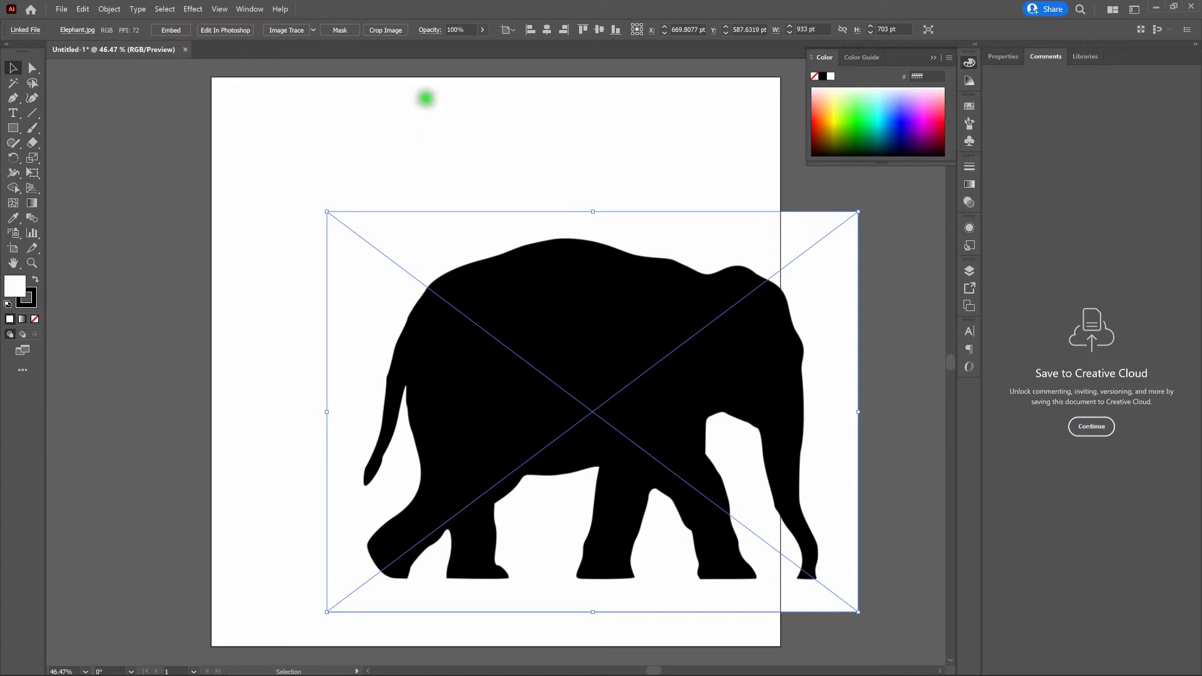
Step: Center the placed elephant image horizontally and vertically on the artboard
click(547, 29)
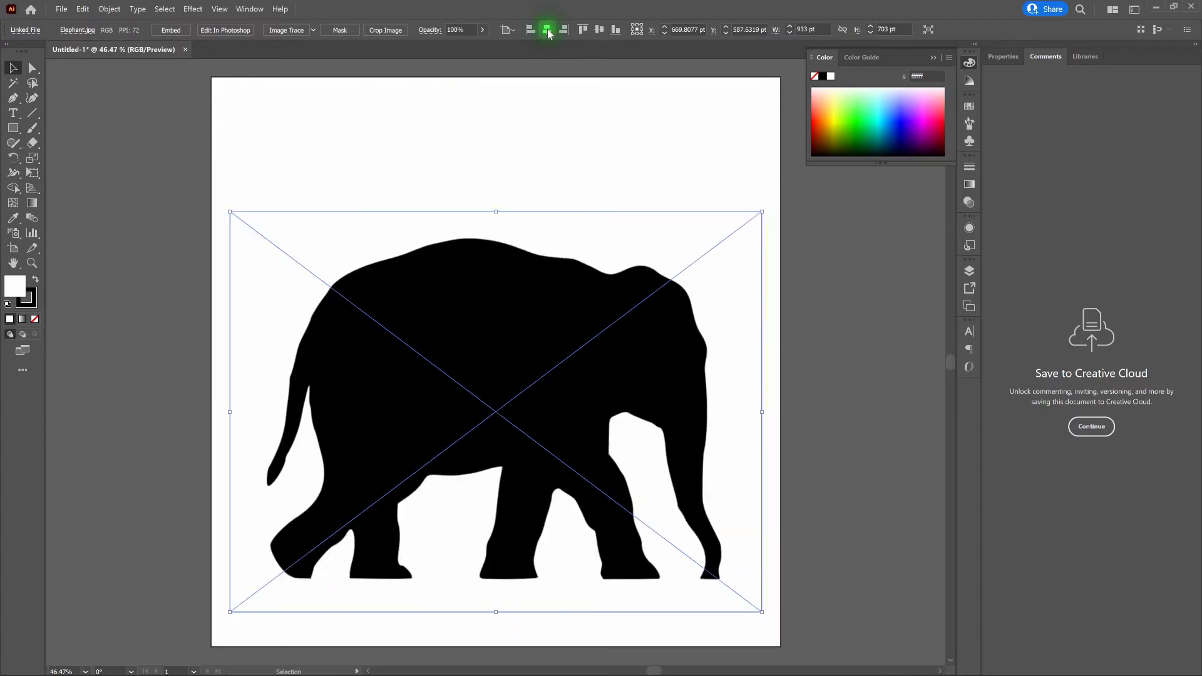
click(599, 30)
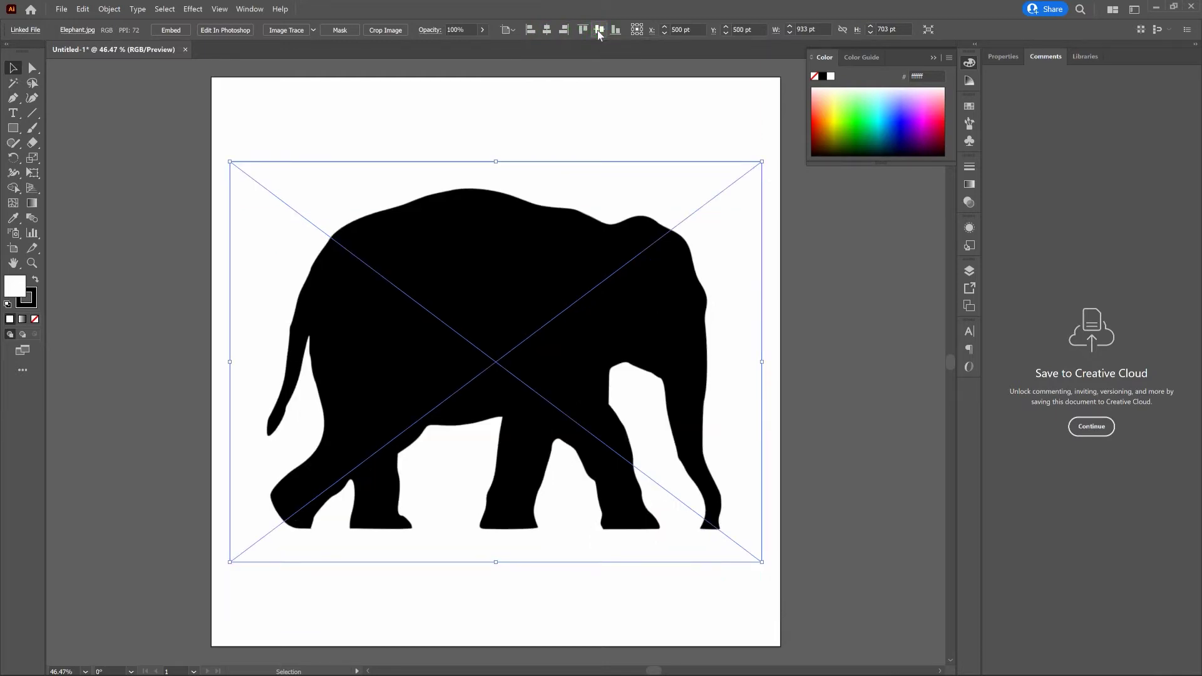
click(248, 9)
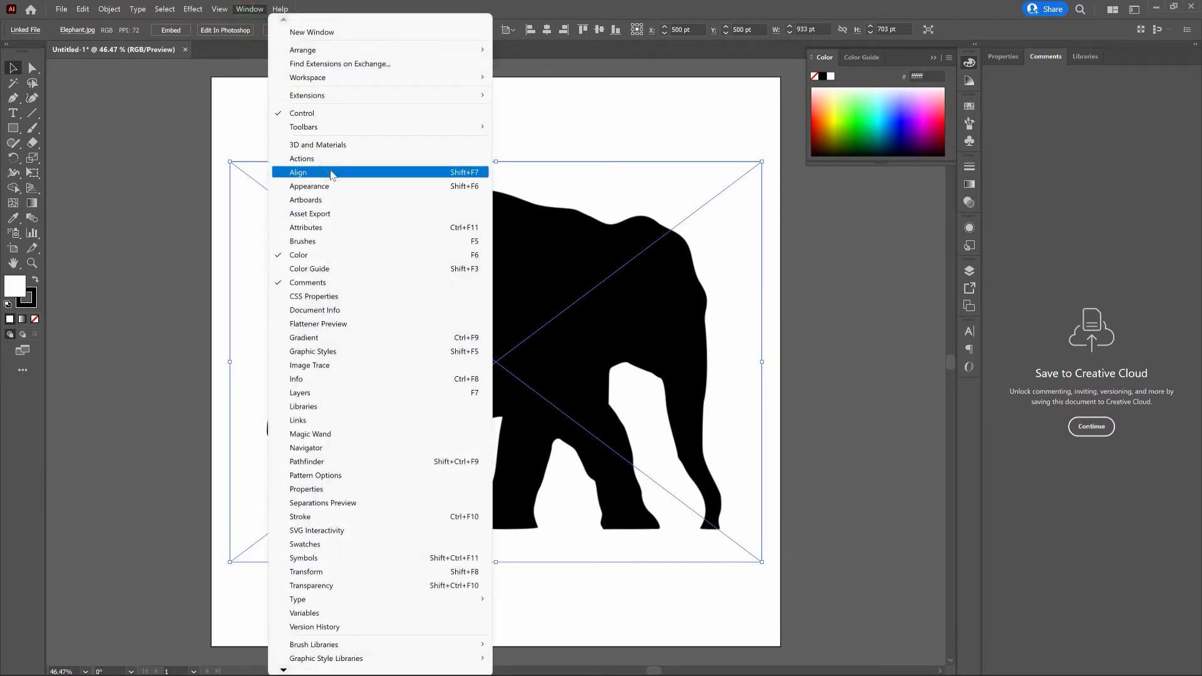
click(564, 11)
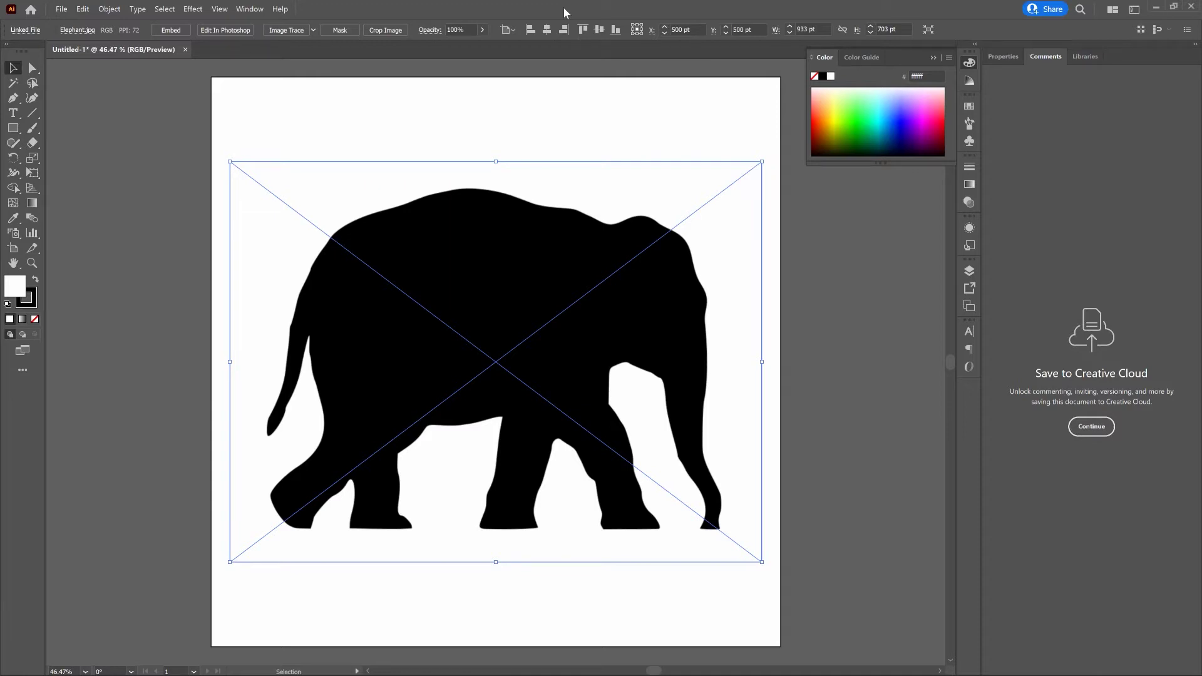
Step: Image Trace the elephant picture with Make and Expand, and inspect the resulting anchor points in both Outline and Preview modes
click(109, 9)
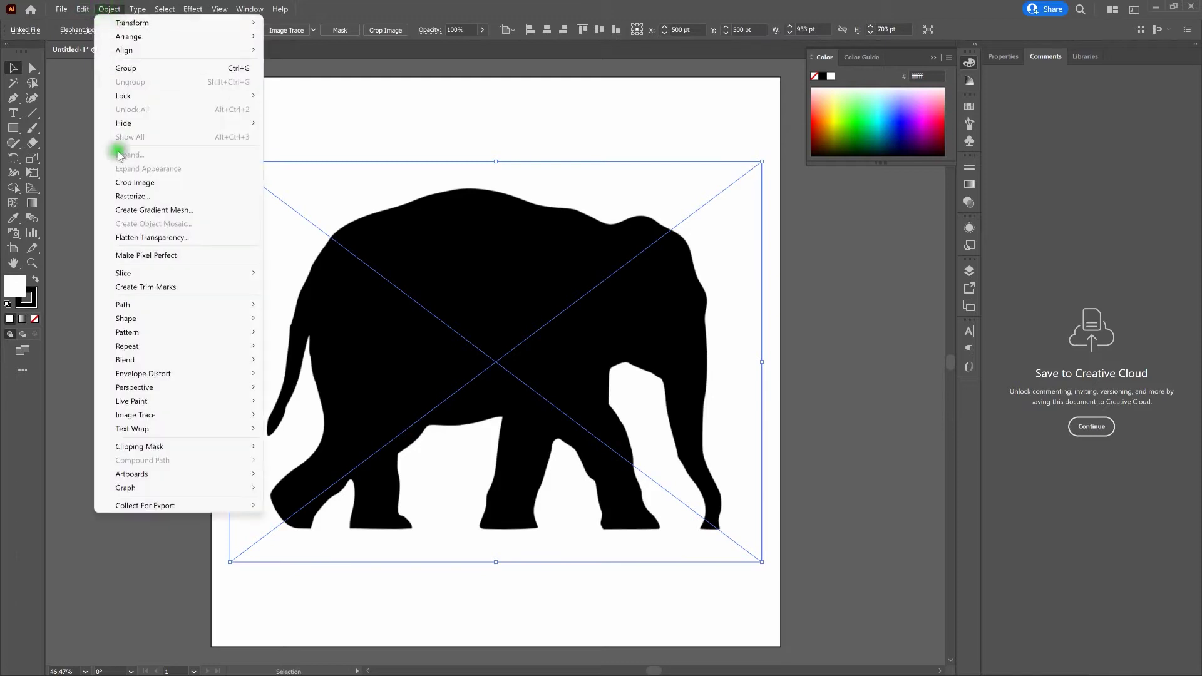
mouse_move(182, 413)
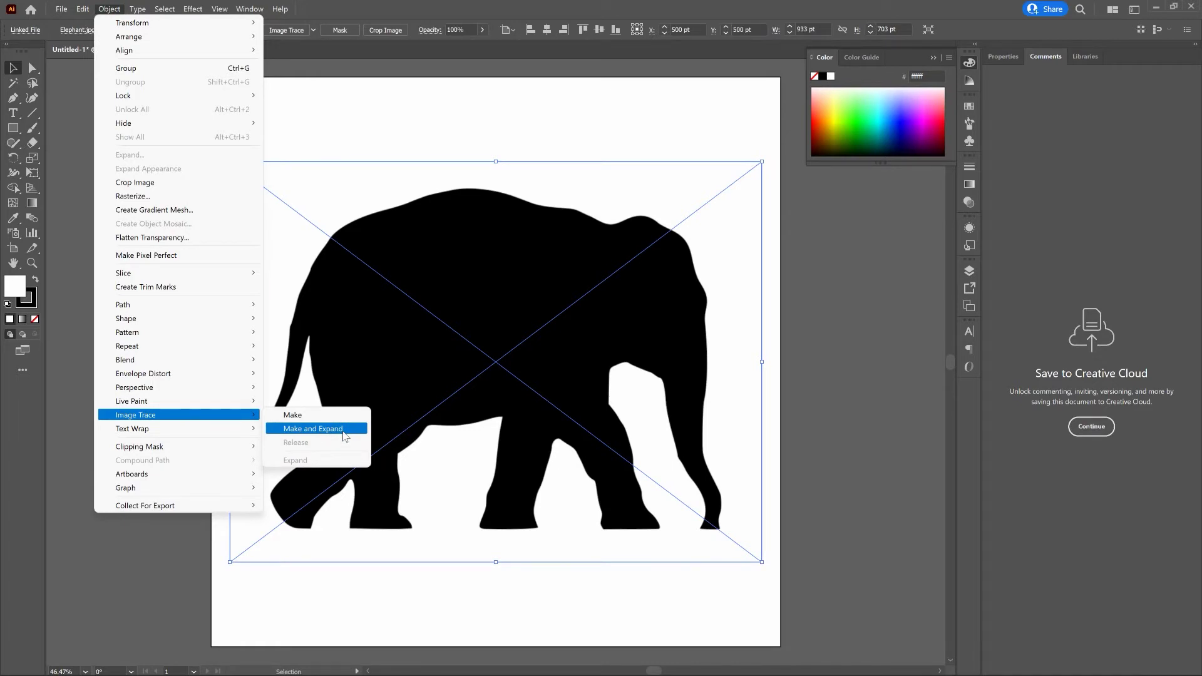
click(313, 428)
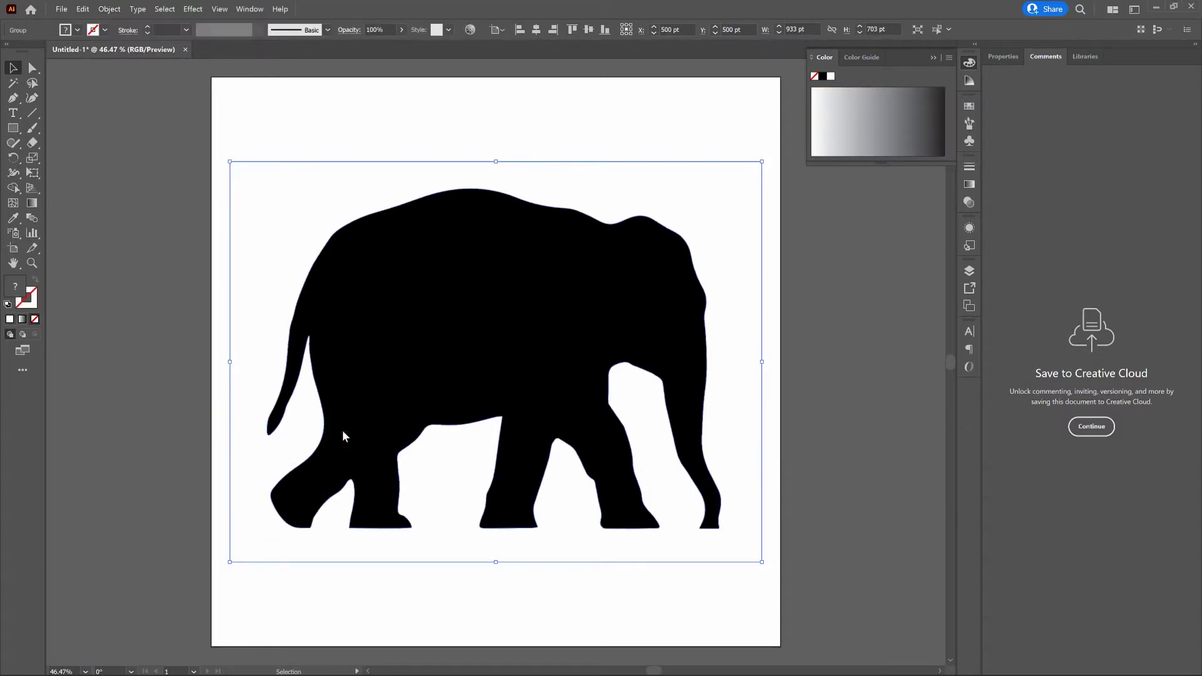
key(a)
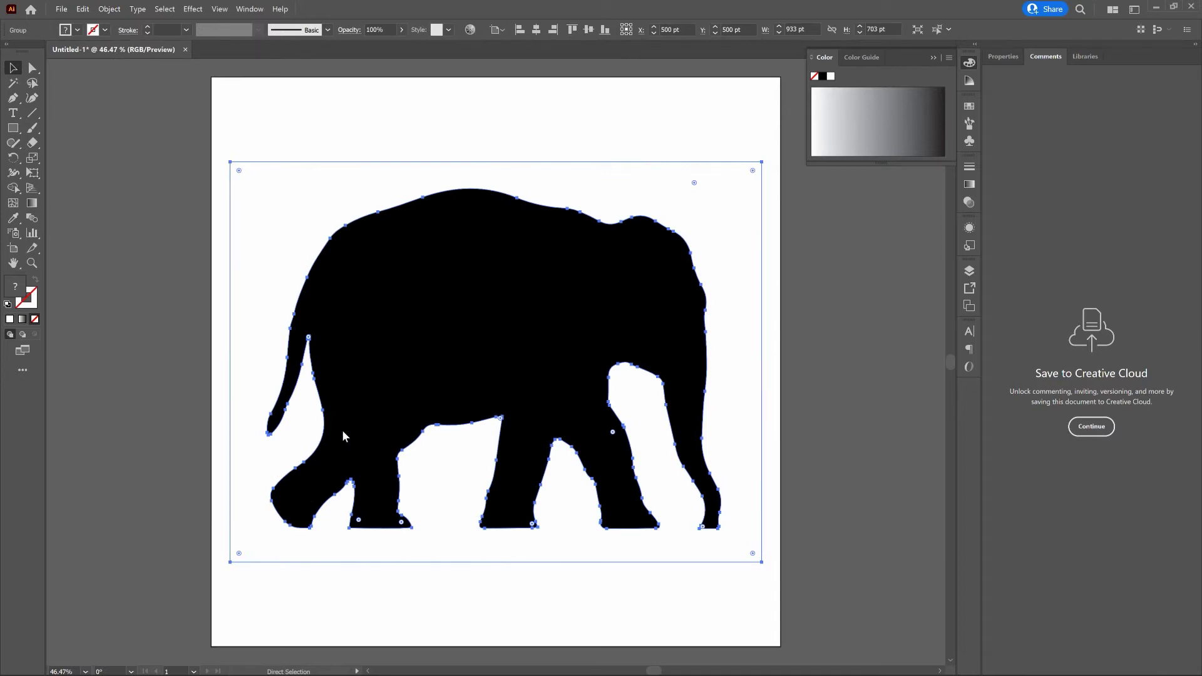
key(ctrl+y)
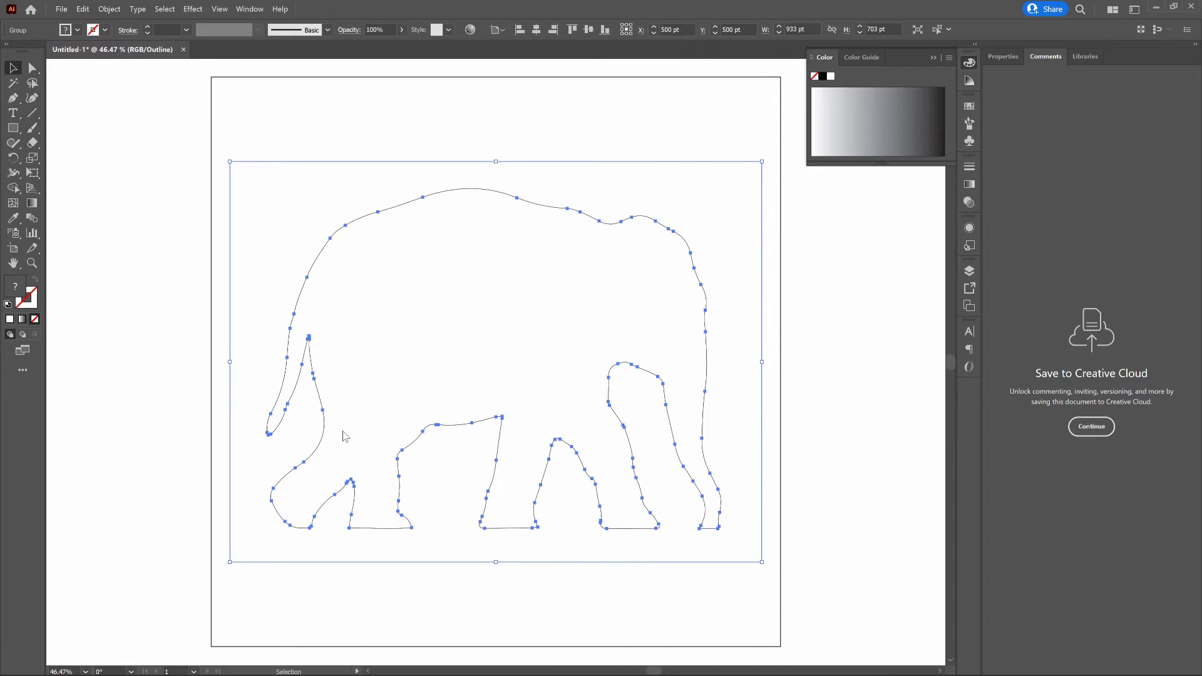
key(a)
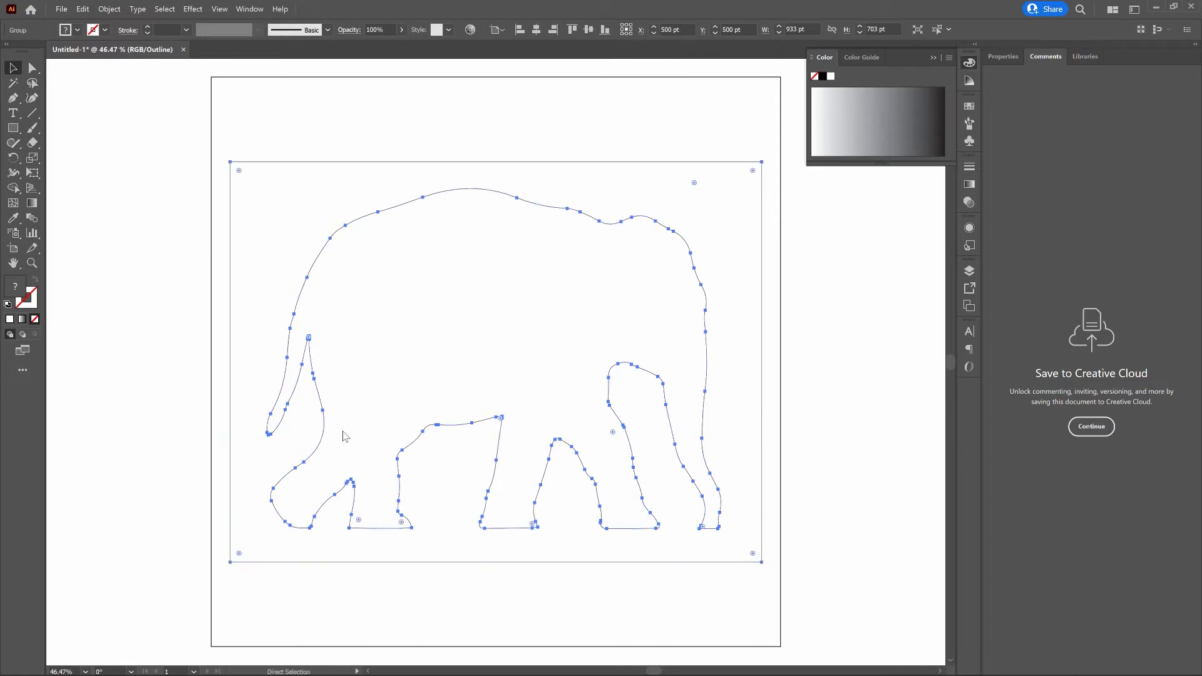
key(ctrl+y)
key(v)
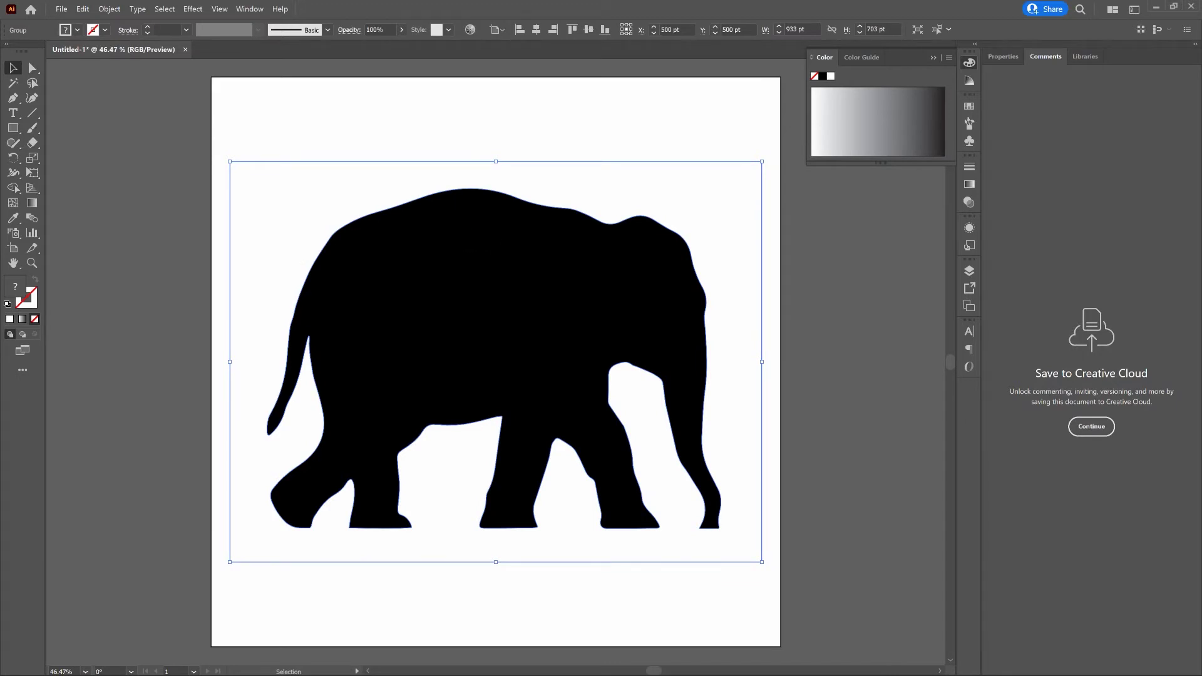
Step: Ungroup the traced elephant artwork and deselect everything
click(110, 8)
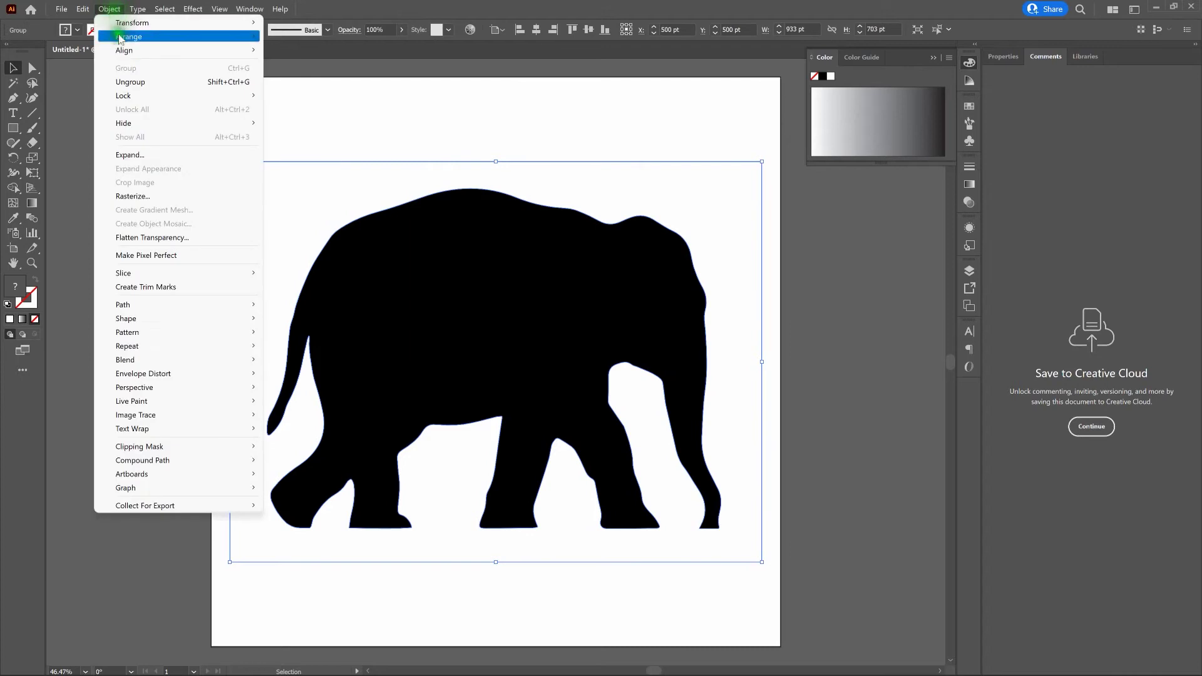
click(137, 80)
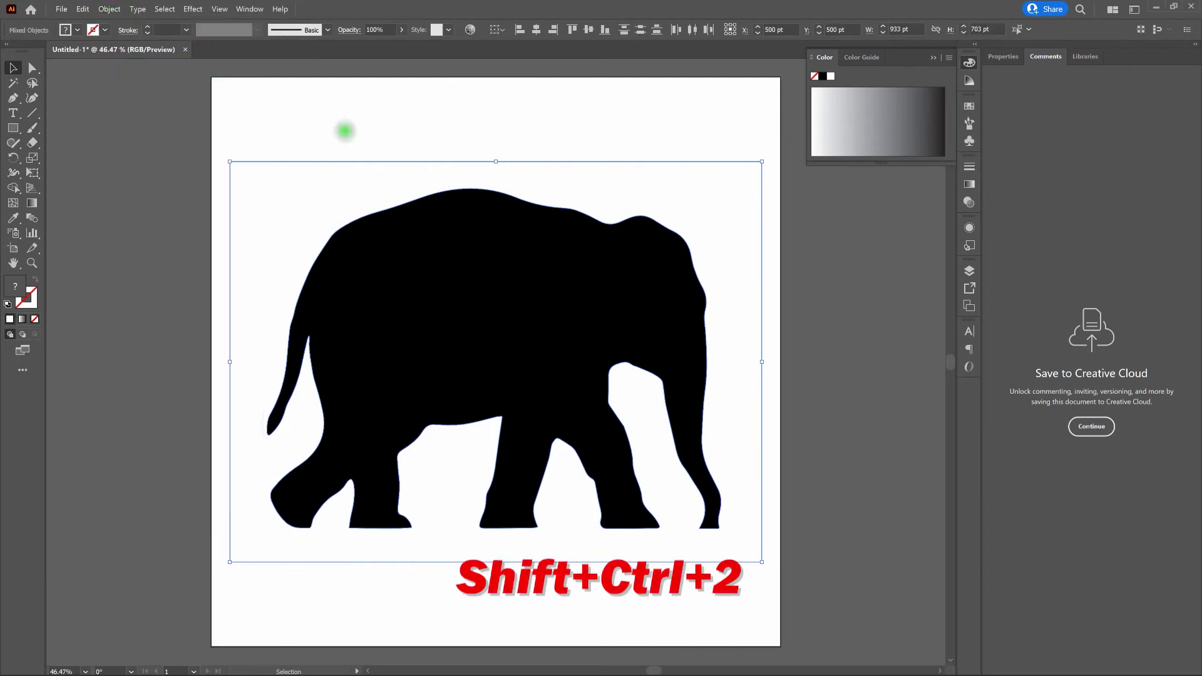
click(344, 129)
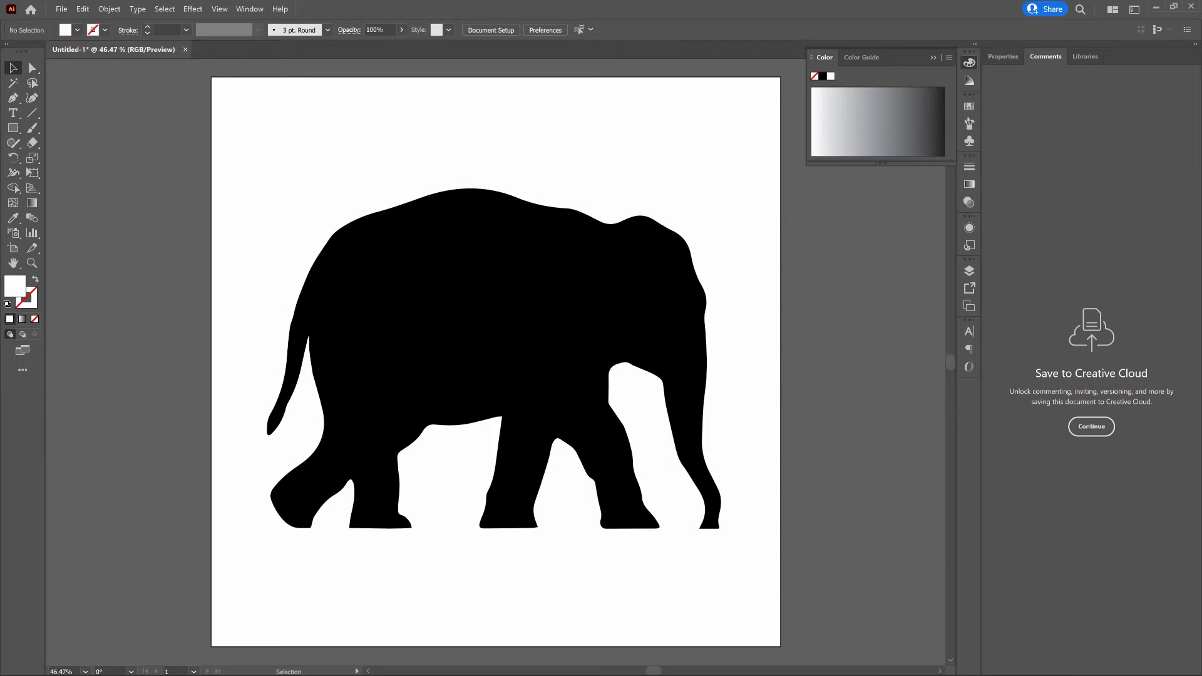
Step: Delete the white background compound path around the elephant, checking the paths in Outline mode, and select the remaining elephant path in Preview mode
click(321, 164)
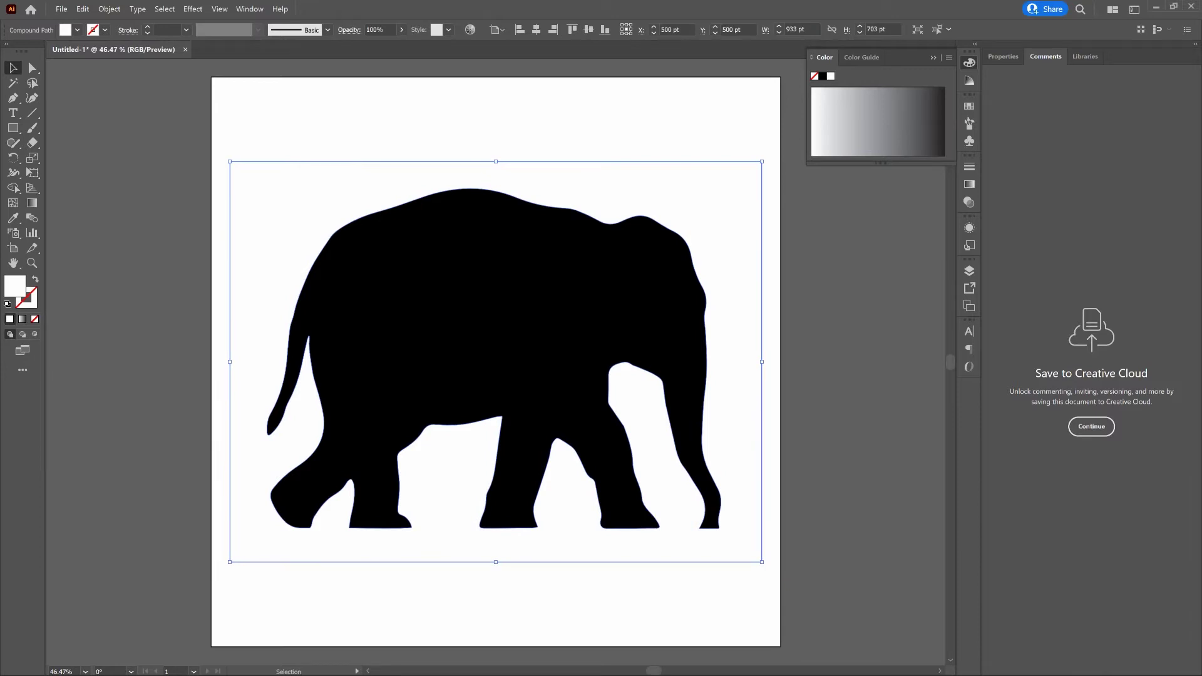
key(a)
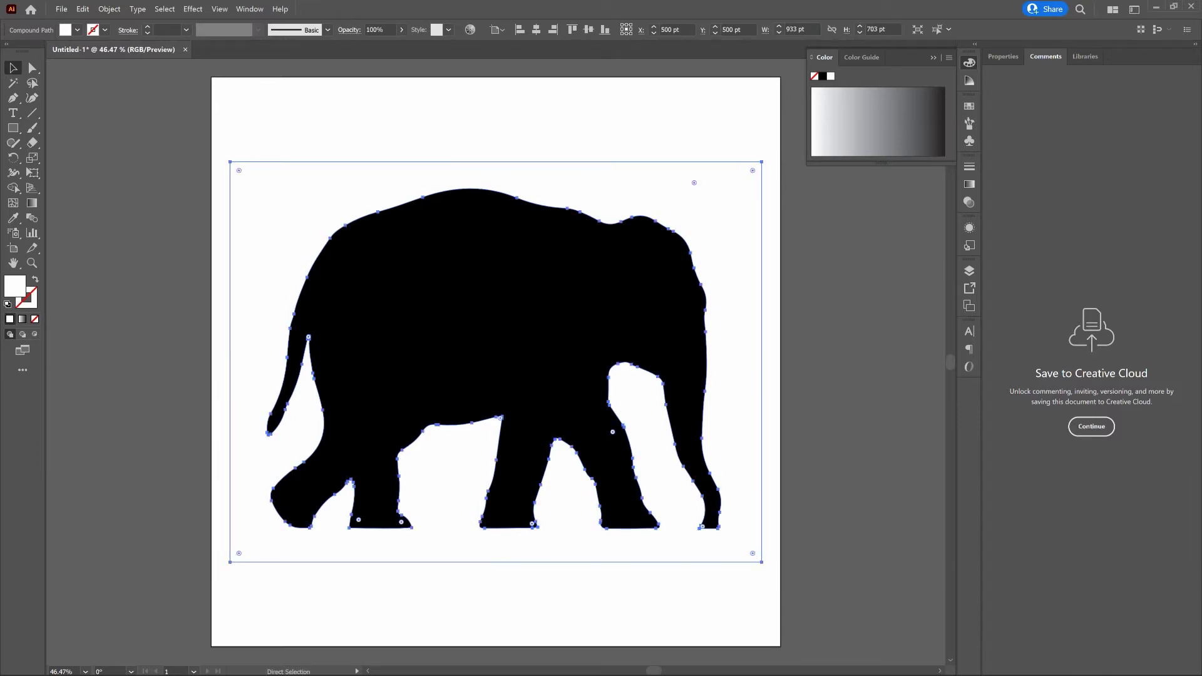
key(ctrl+y)
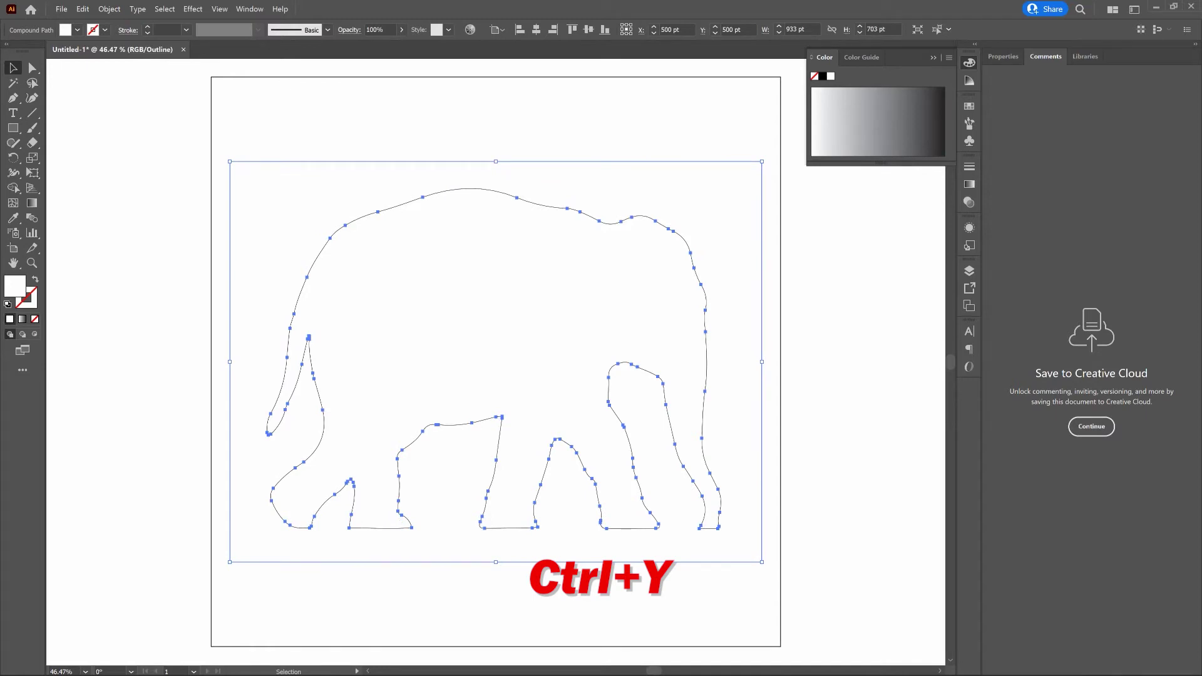
key(ctrl+shift+a)
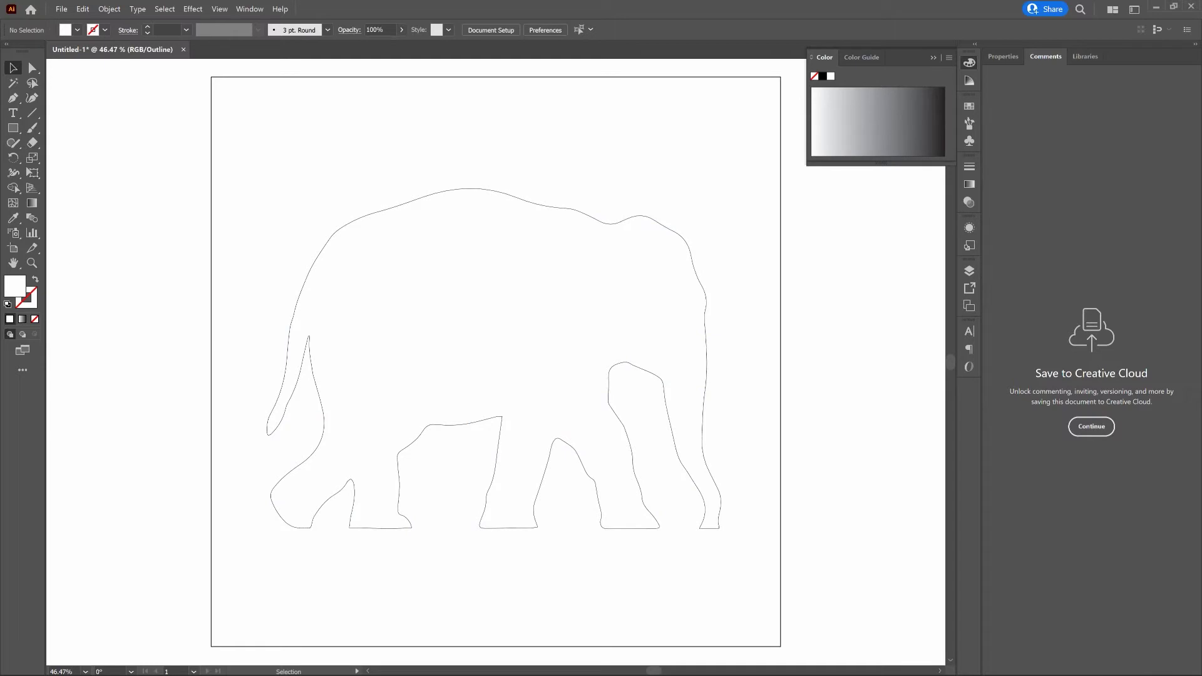
key(a)
key(ctrl+y)
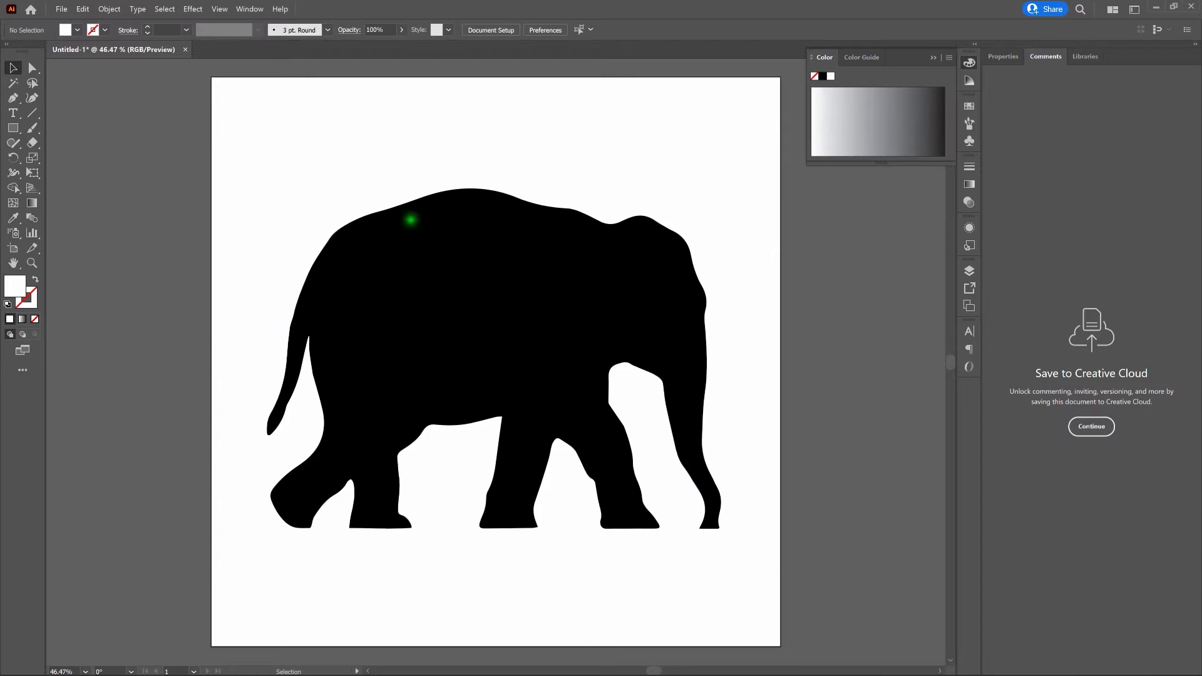
click(426, 235)
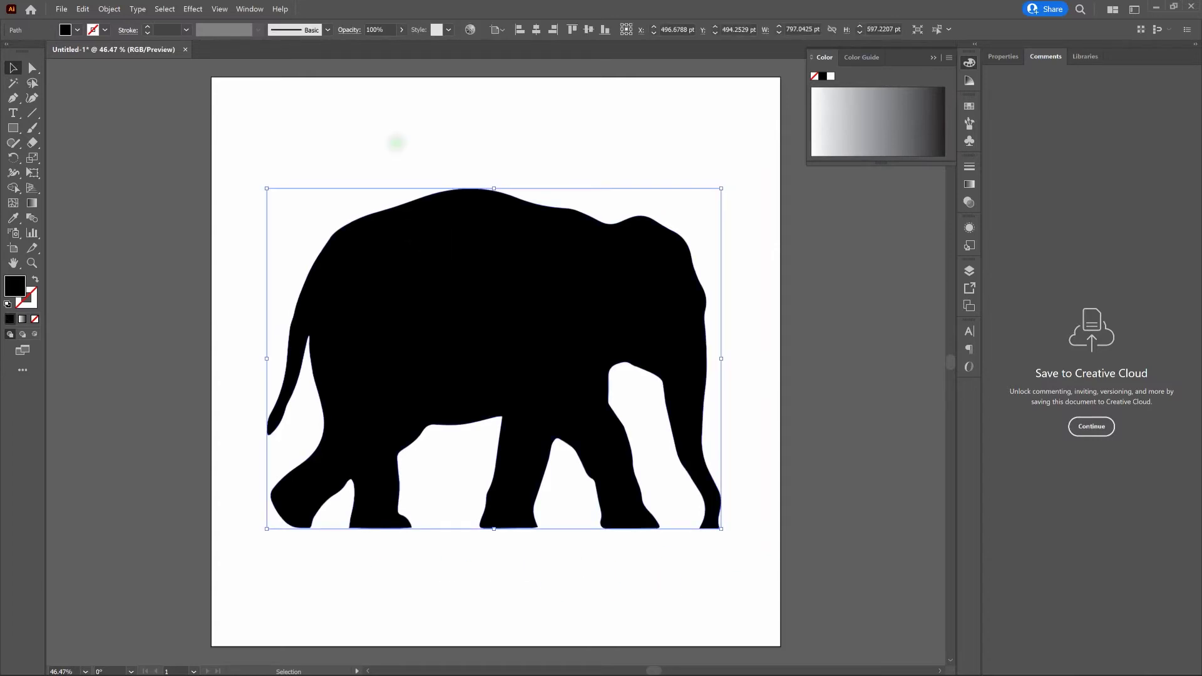
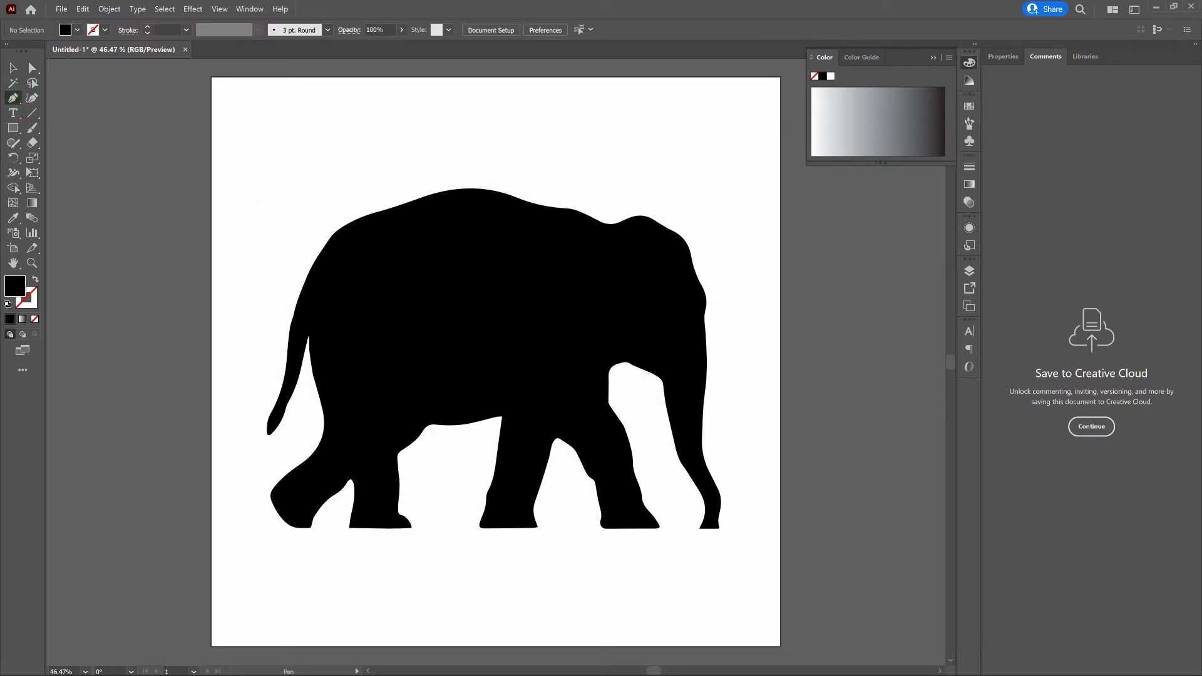
Step: Draw a straight horizontal line about 907 pt long just above the elephant's back and give it a black stroke with no fill
click(231, 184)
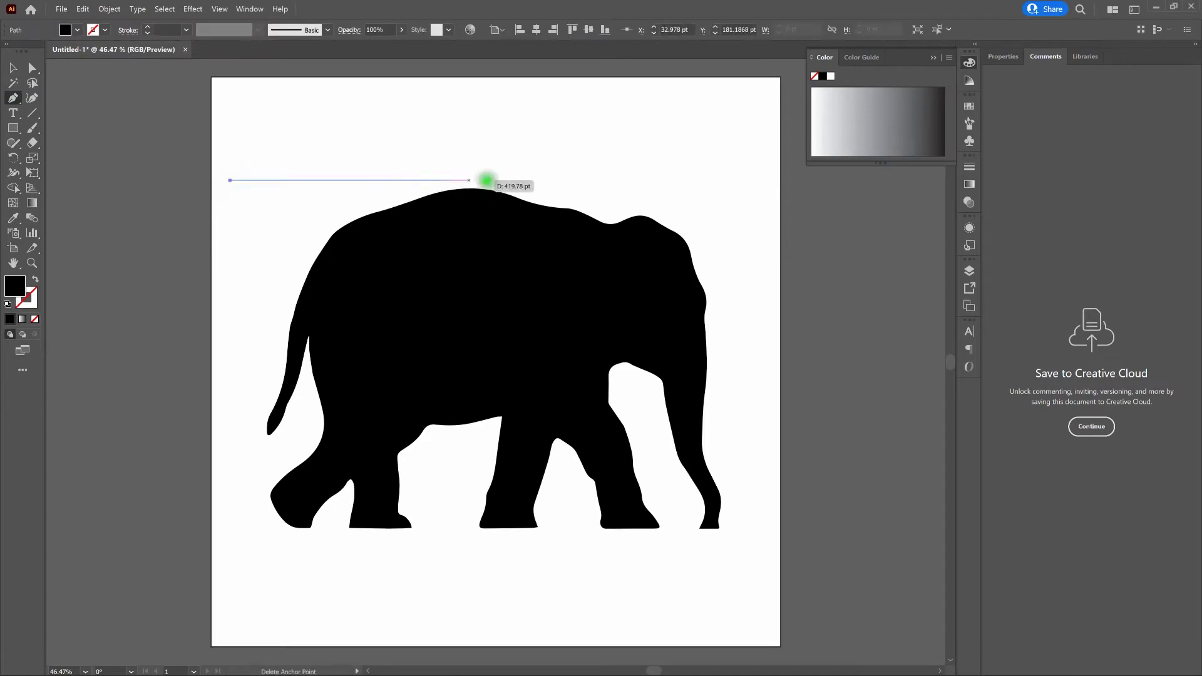
key(shift)
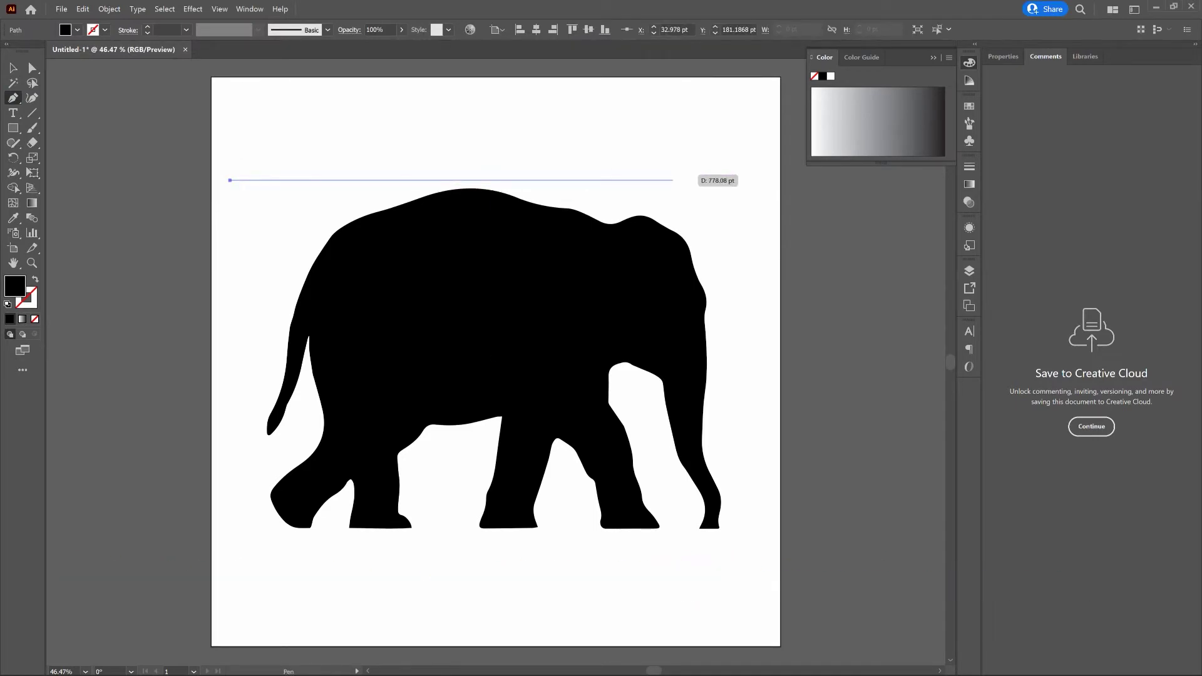
drag(672, 180, 746, 180)
click(745, 180)
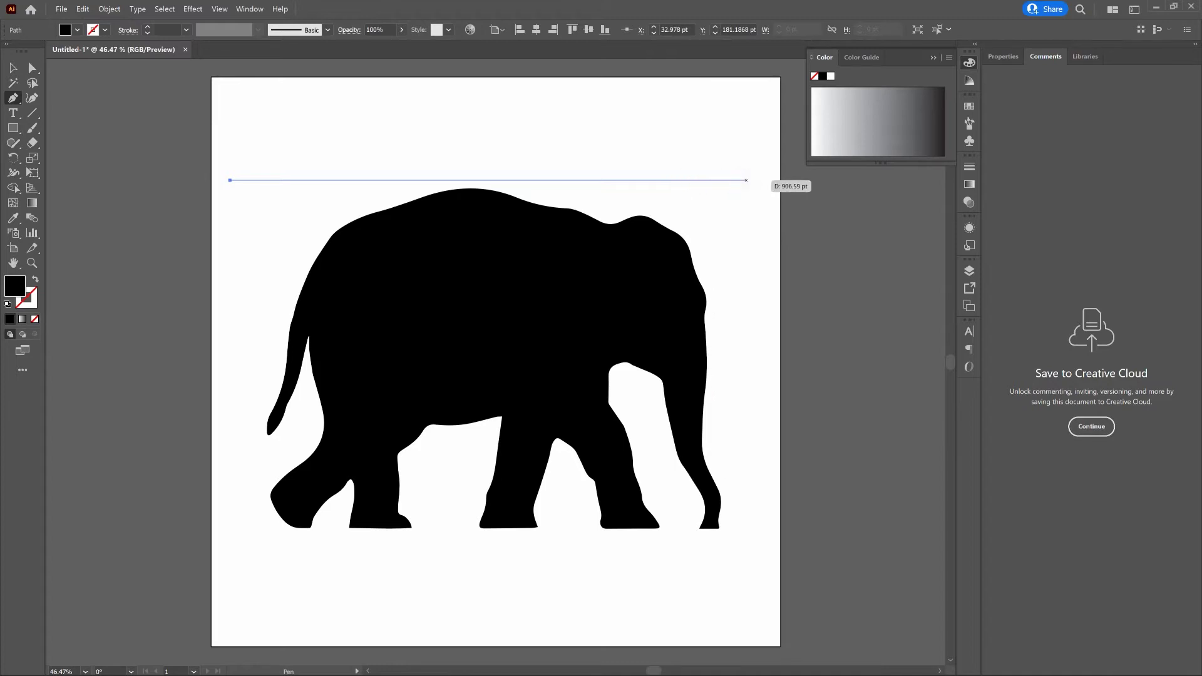
drag(746, 180, 729, 211)
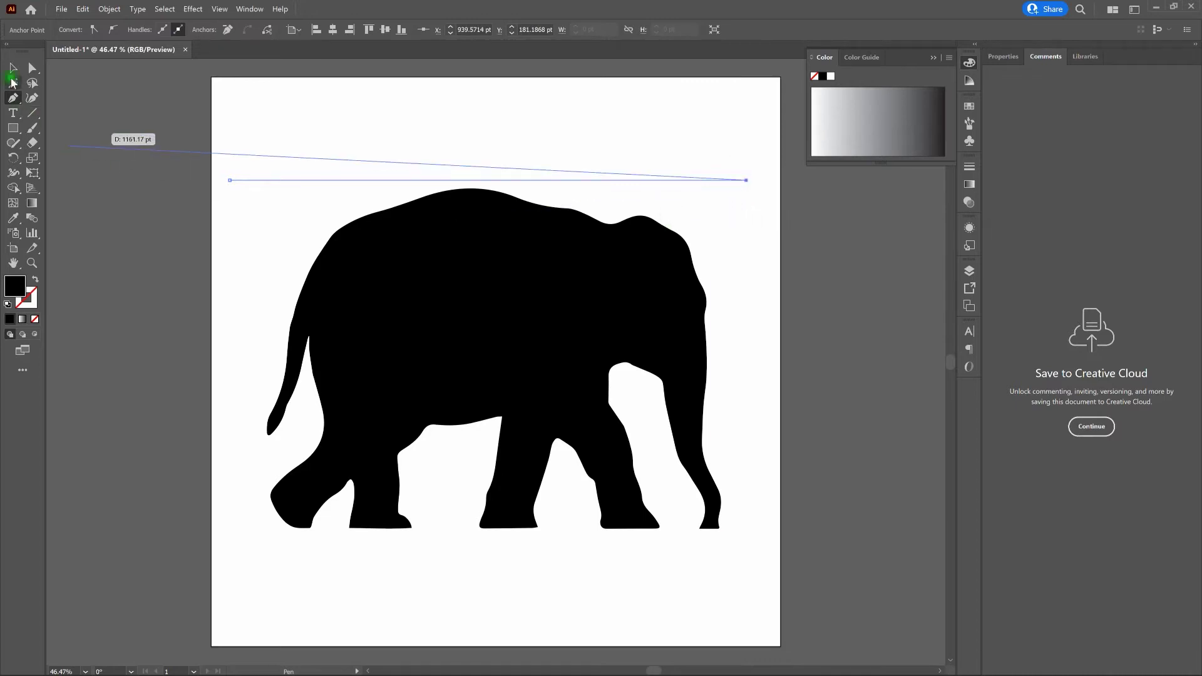
key(v)
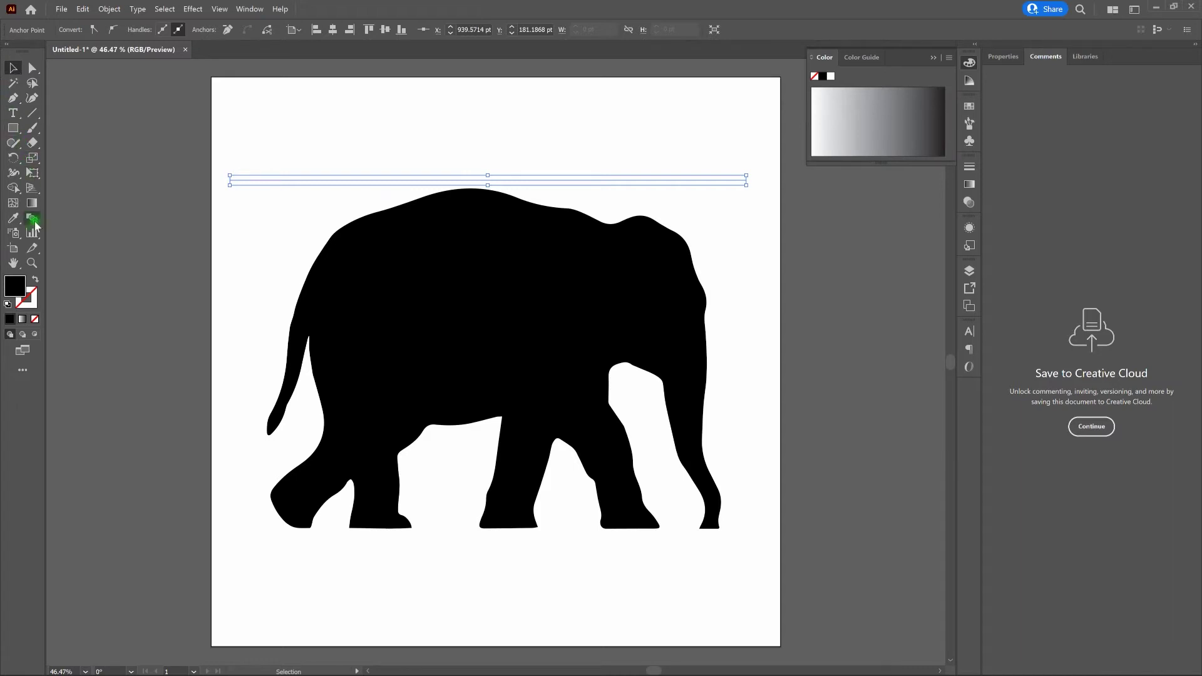
click(35, 278)
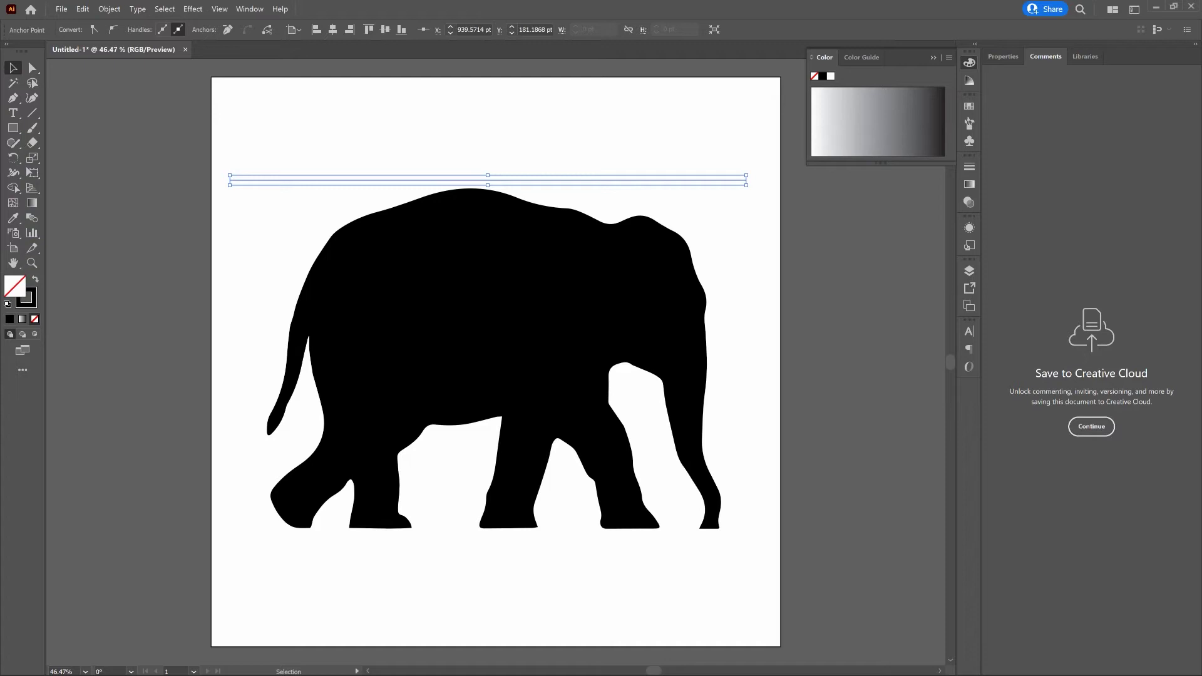
Step: Copy the horizontal line and paste the duplicate in front of the original
click(82, 9)
click(100, 67)
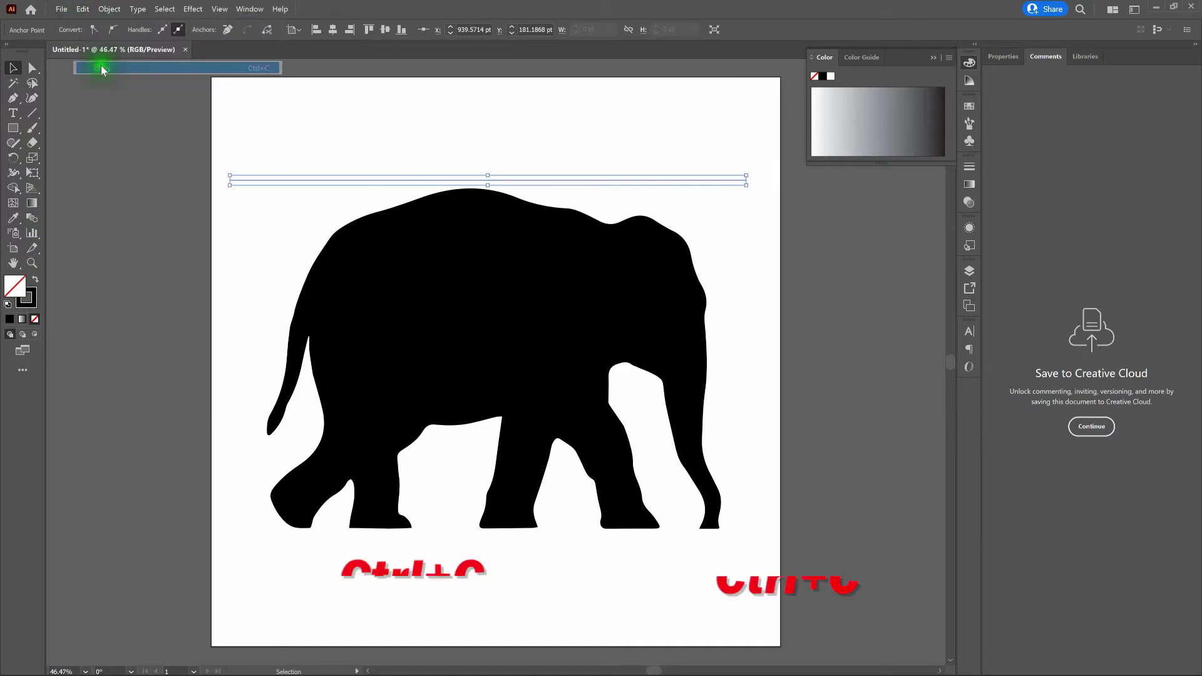
click(83, 10)
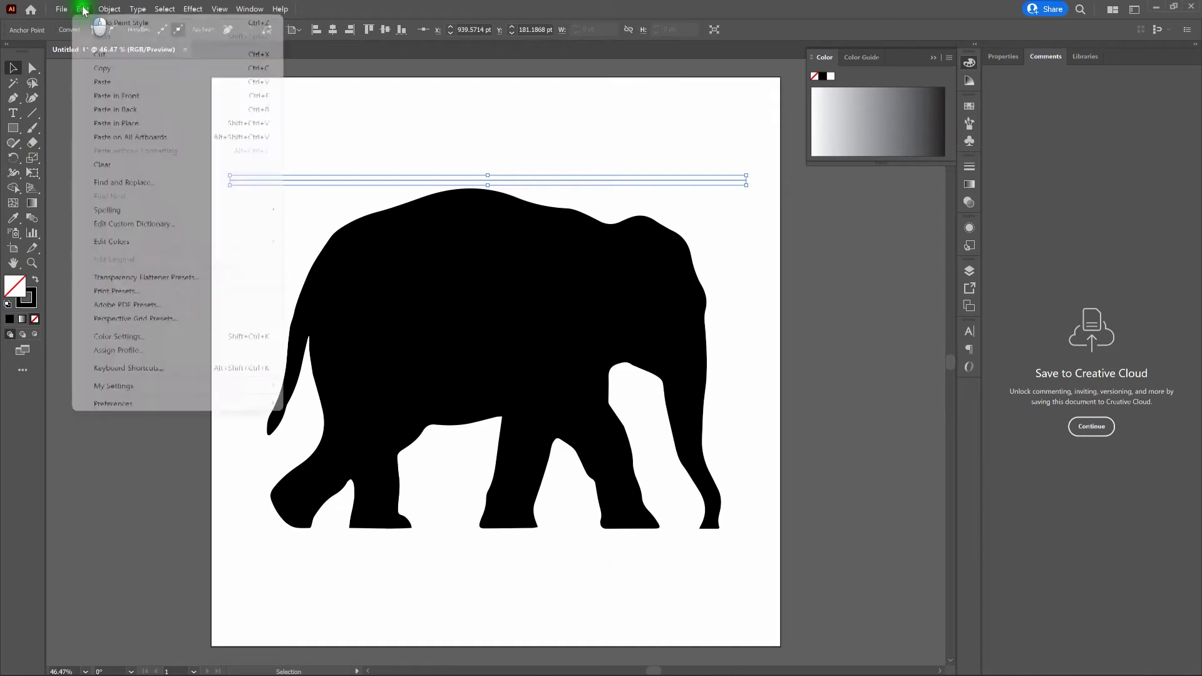
click(110, 70)
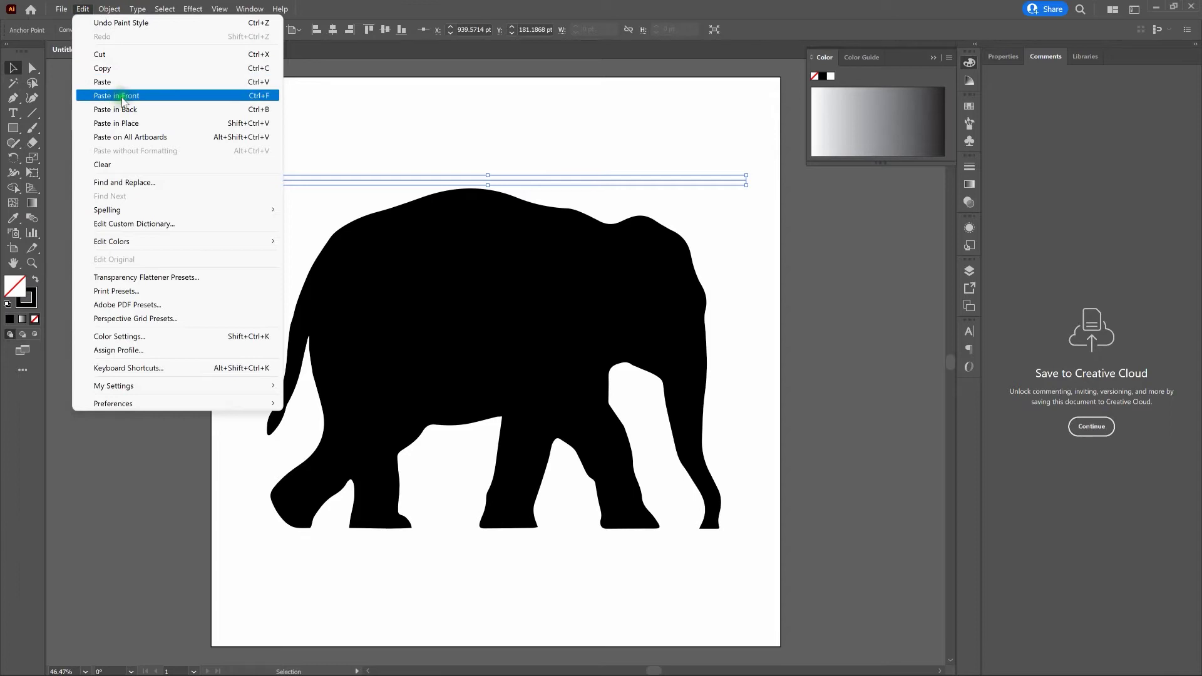
click(119, 96)
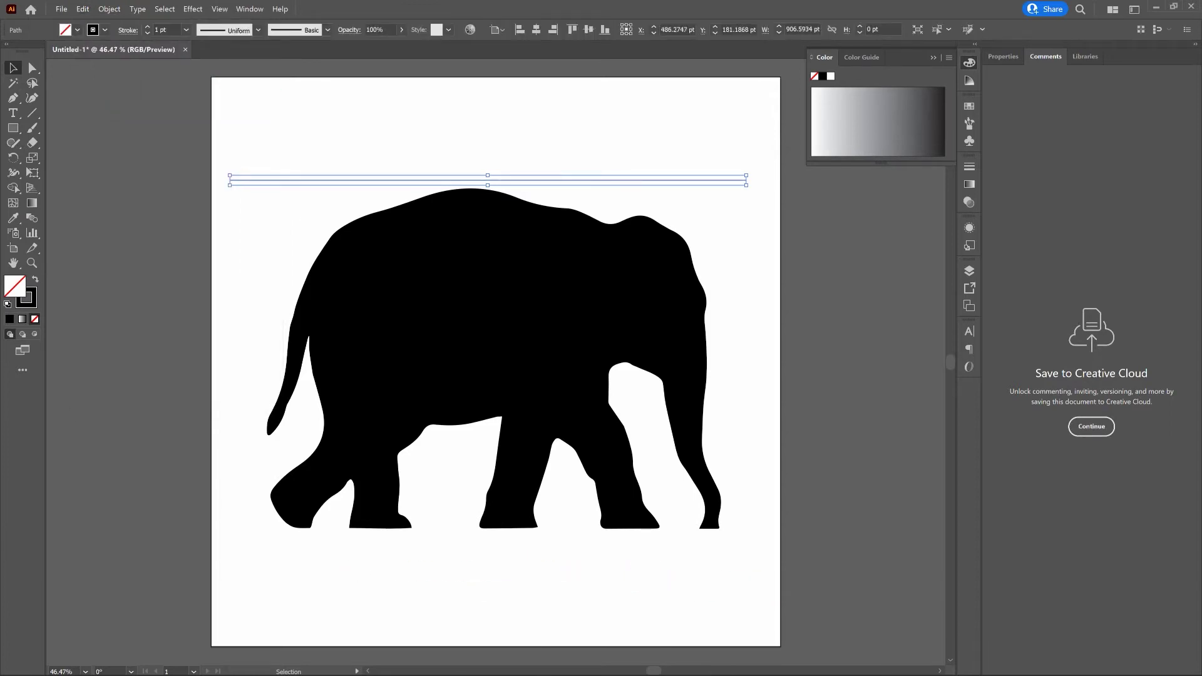
Step: Move the duplicate line straight down 620 pt to just below the elephant's feet and deselect it
key(shift)
key(shift+Down)
key(shift+Down)
key(shift+Down)
key(shift+Down)
key(shift+Down)
key(shift+Down)
key(shift+Down)
key(shift+Down)
key(shift+Down)
key(shift+Down)
key(shift+Down)
key(shift+Down)
key(shift+Down)
key(shift+Down)
key(shift+Down)
key(shift+Down)
key(shift+Down)
key(shift+Down)
key(shift+Down)
key(shift+Down)
key(shift+Down)
key(shift+Down)
key(shift+Down)
key(shift+Down)
key(shift+Down)
key(shift+Down)
key(shift+Down)
key(shift+Down)
key(shift+Down)
key(shift+Down)
key(shift+Down)
key(shift+Down)
key(shift+Down)
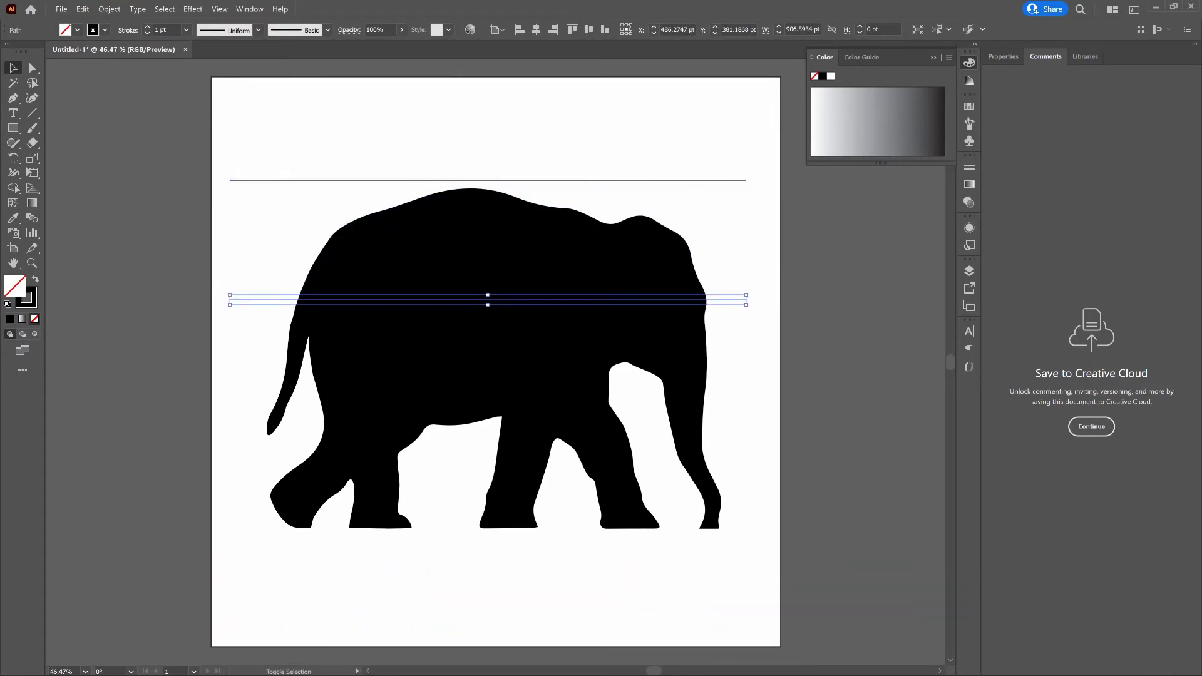
key(shift+Down)
key(shift+Down)
key(shift+Down)
key(shift+Down)
key(shift+Down)
key(shift+Down)
key(shift+Down)
key(shift+Down)
key(shift+Down)
key(shift+Down)
key(shift+Down)
key(shift+Down)
key(shift+Down)
key(shift+Down)
key(shift+Down)
key(shift+Down)
key(shift+Down)
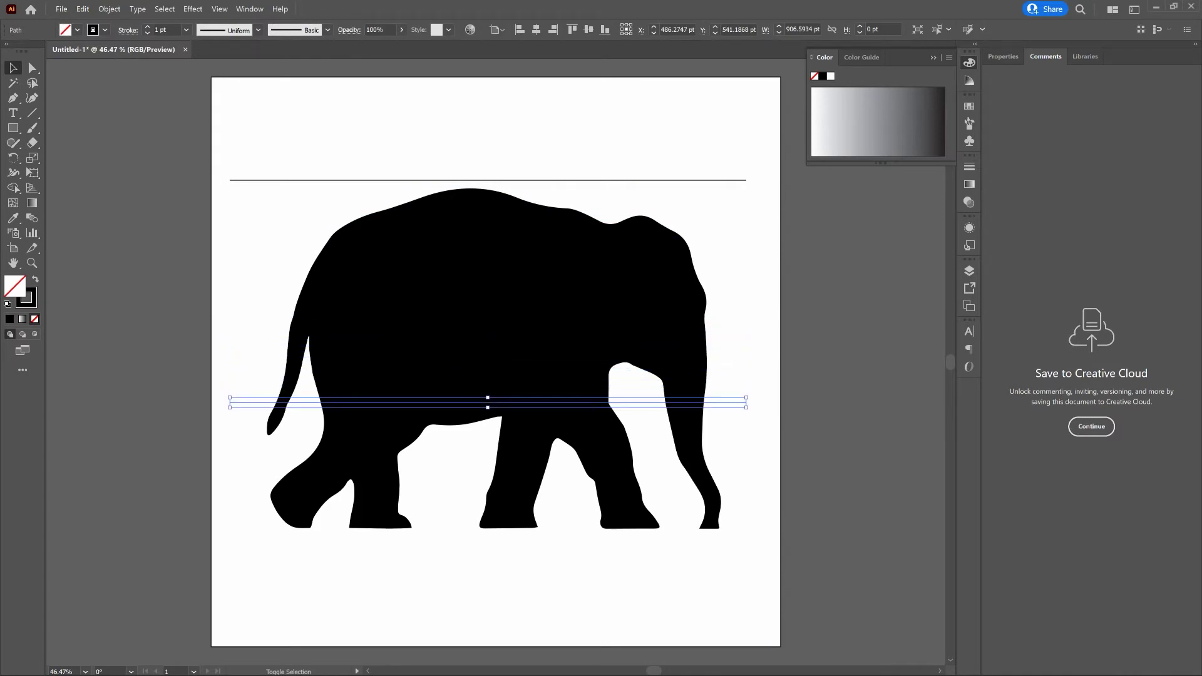
key(shift+Down)
key(shift+Down)
key(shift+Down)
key(shift+Down)
key(shift+Down)
key(shift+Down)
key(shift+Down)
key(shift+Down)
key(shift+Down)
key(shift+Down)
key(shift+Down)
key(shift+Down)
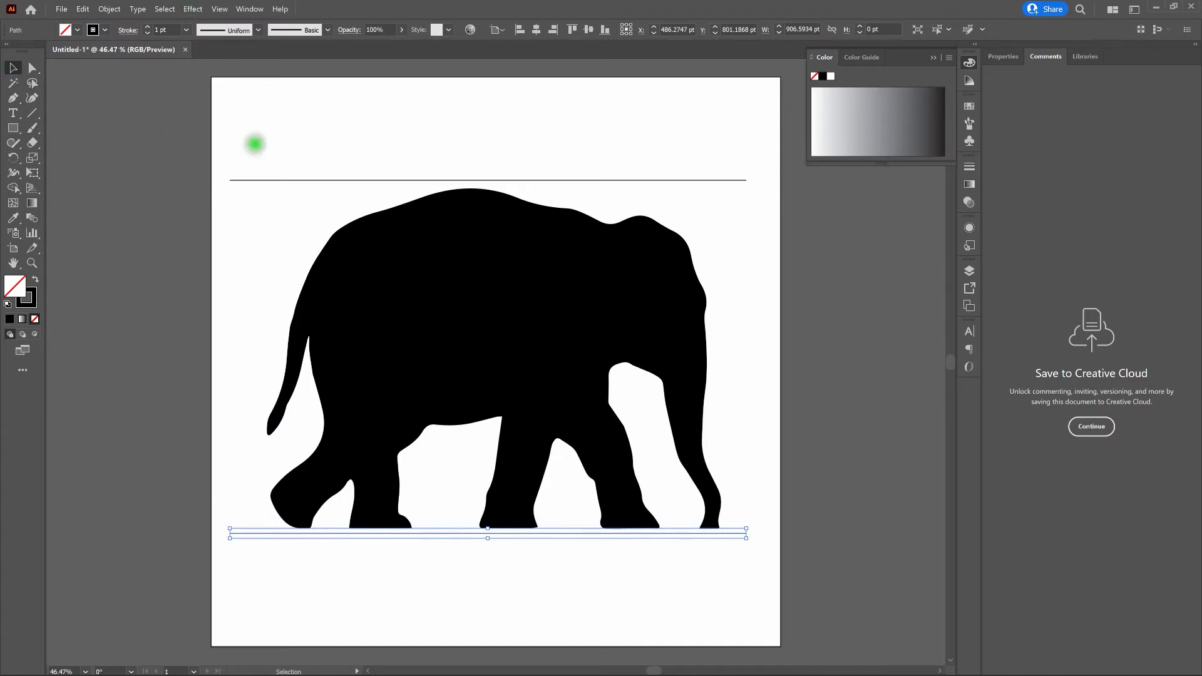
click(256, 143)
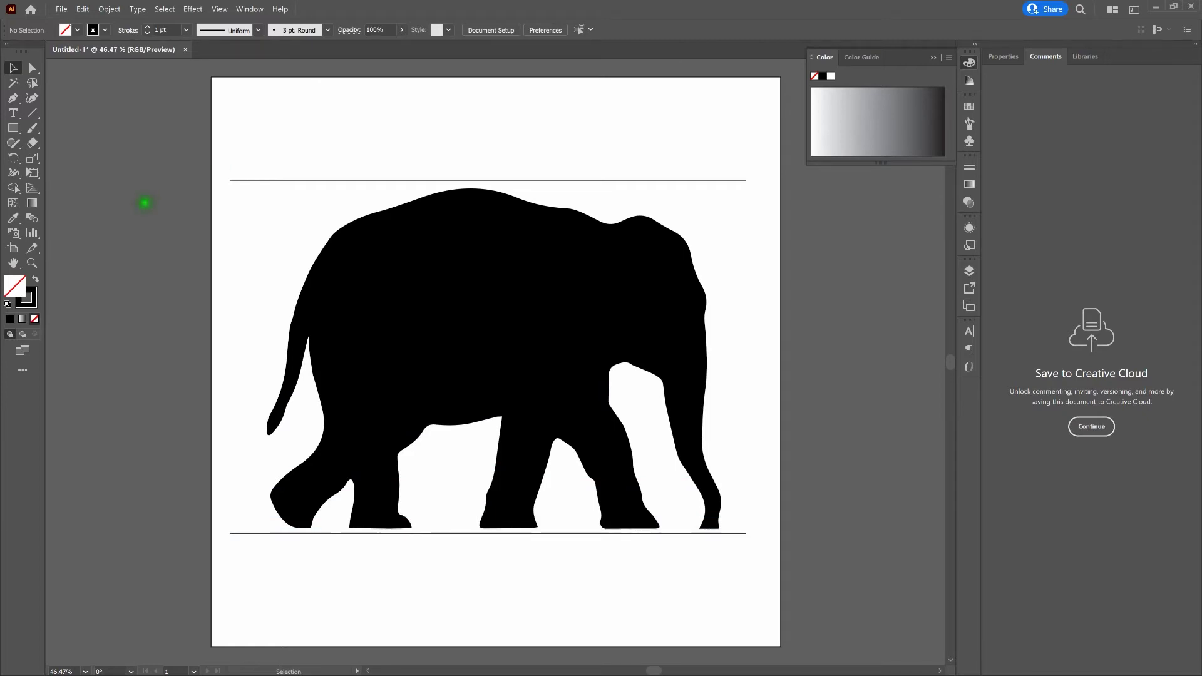
Step: Blend the line above the elephant with the line below its feet, using the right endpoints of both lines
click(32, 217)
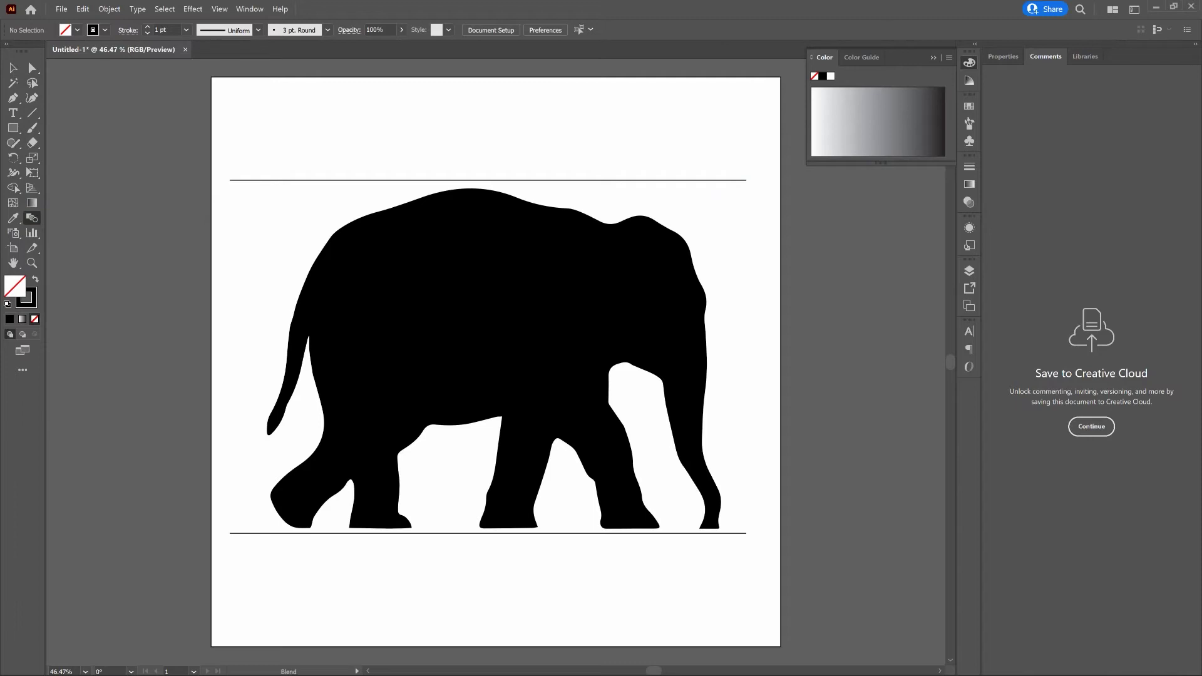
click(748, 182)
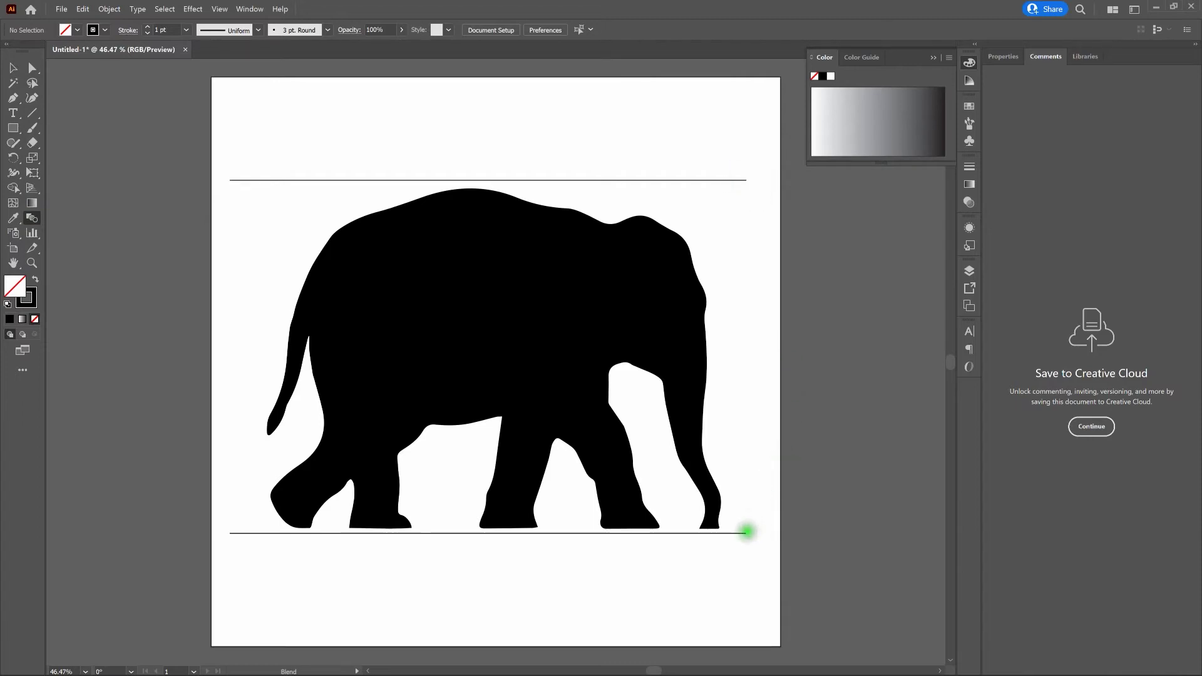
click(746, 532)
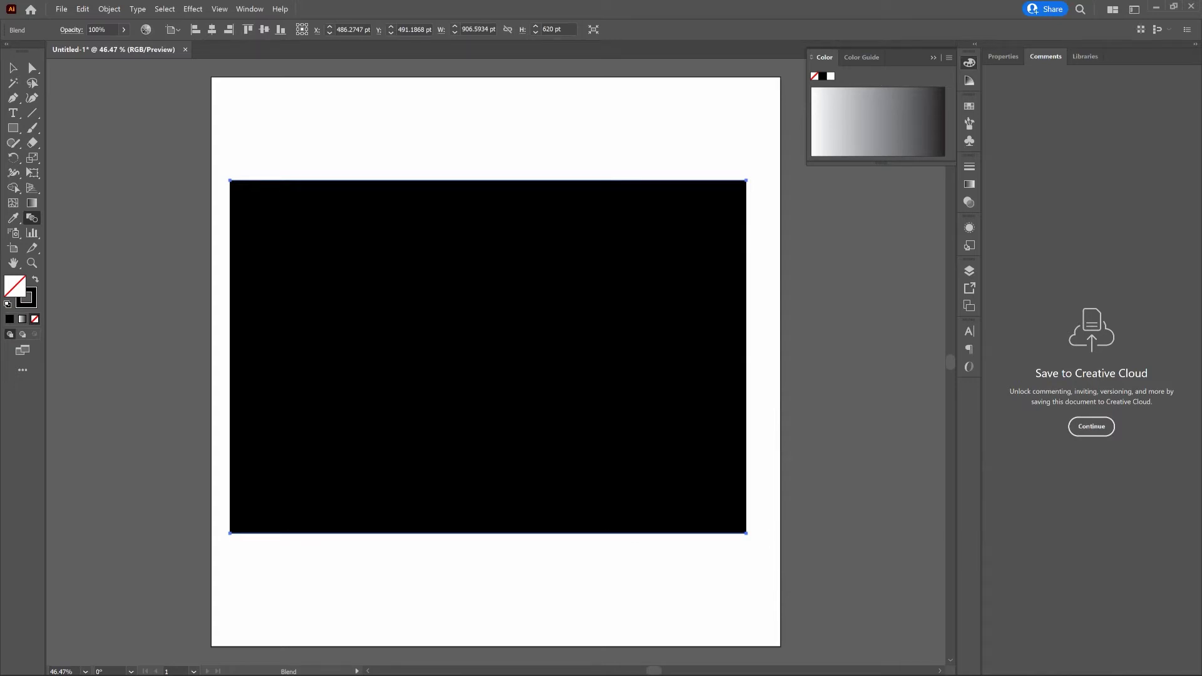
Step: Set the blend spacing to Specified Steps with 25 steps
double_click(32, 218)
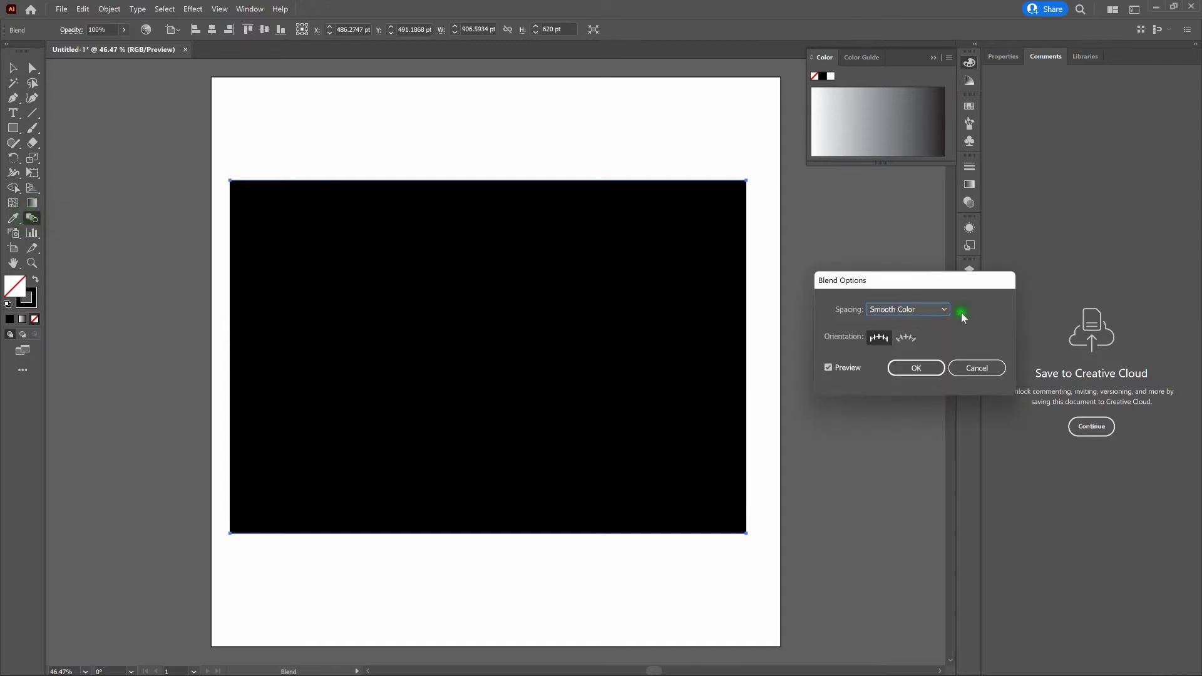
click(944, 309)
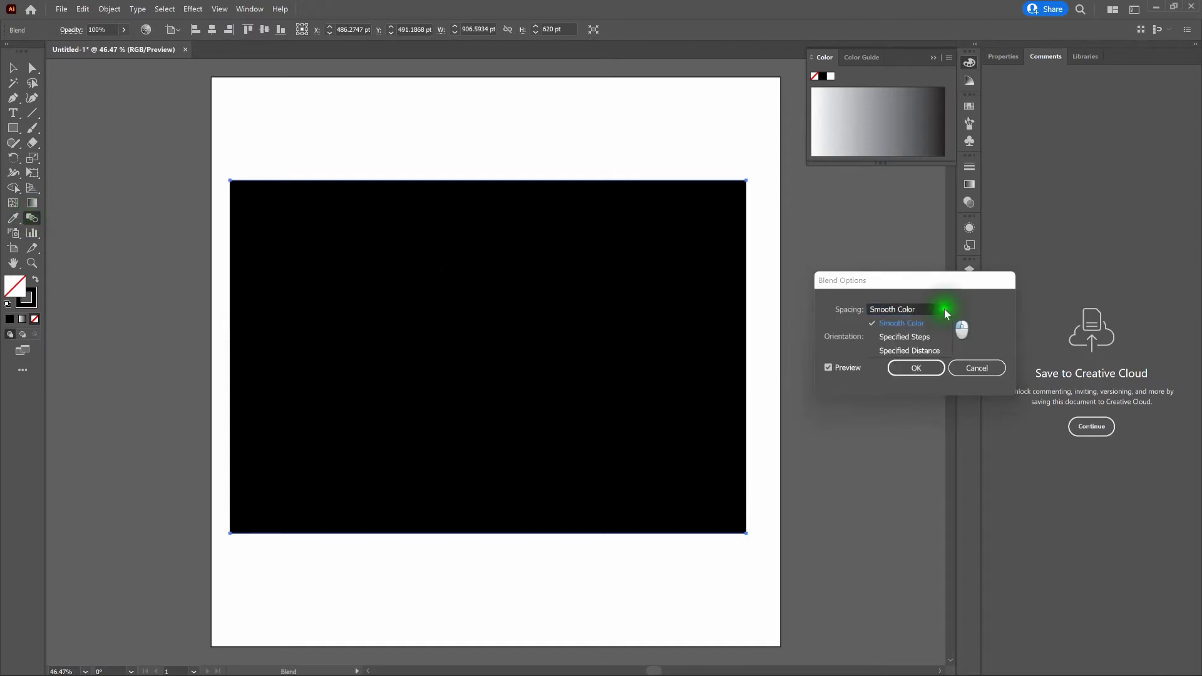
click(941, 336)
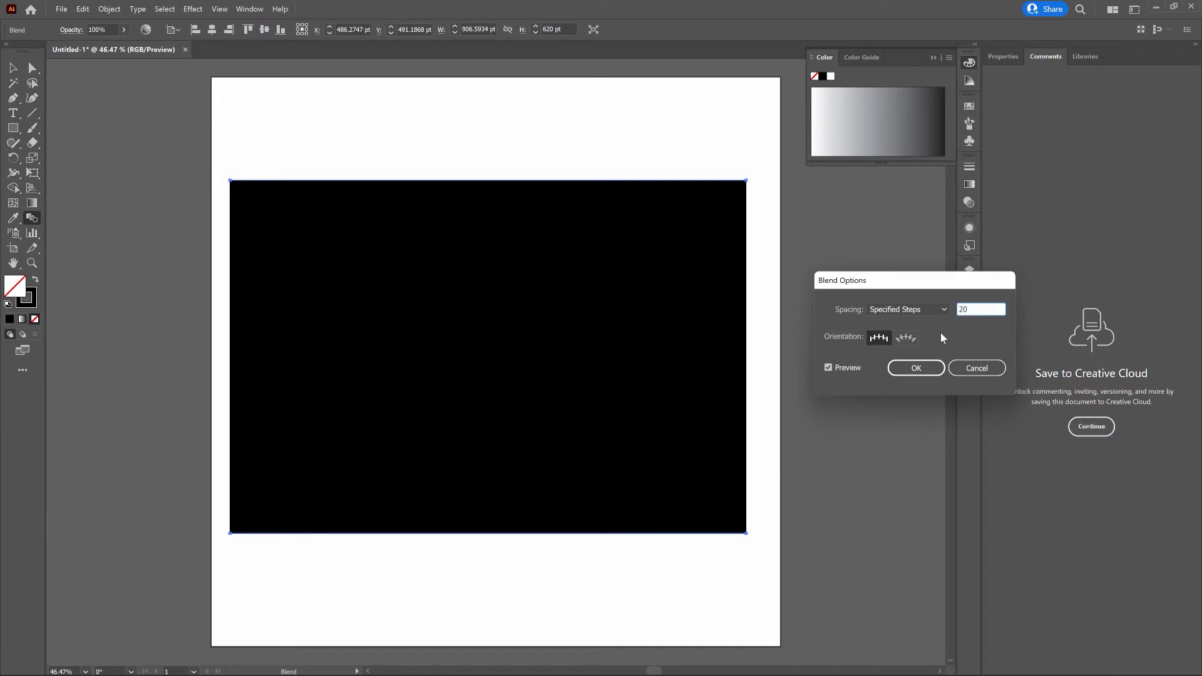
key(Tab)
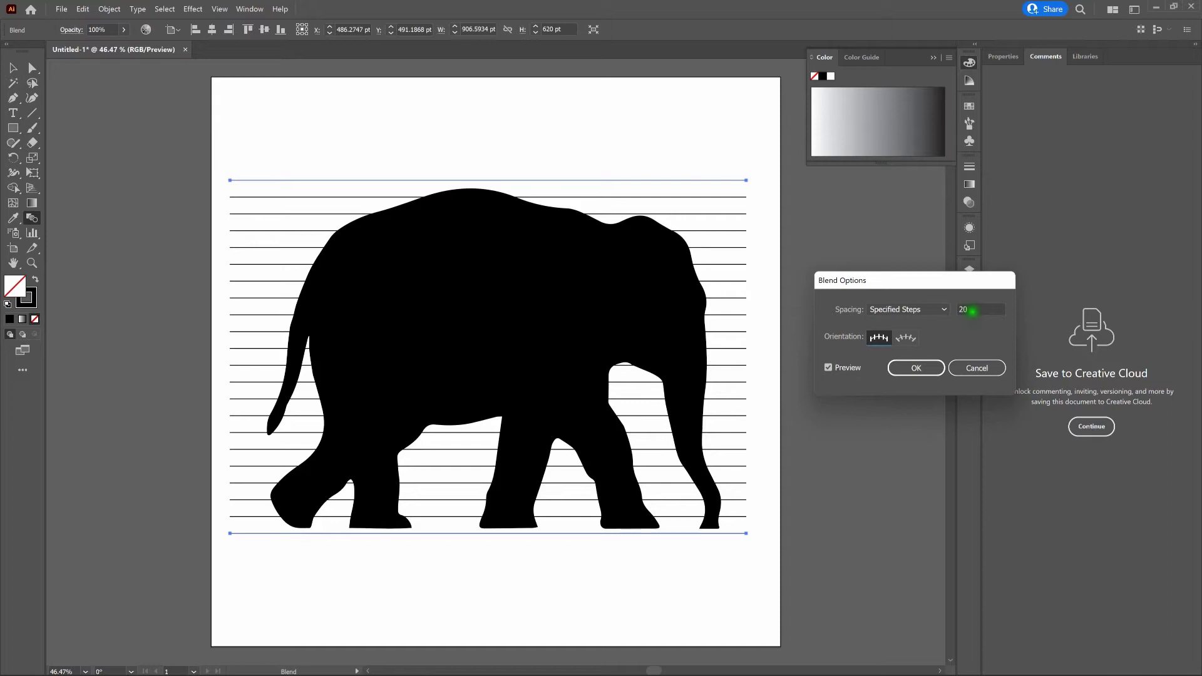
click(986, 309)
key(Up)
key(Up)
key(Up)
key(Up)
key(Up)
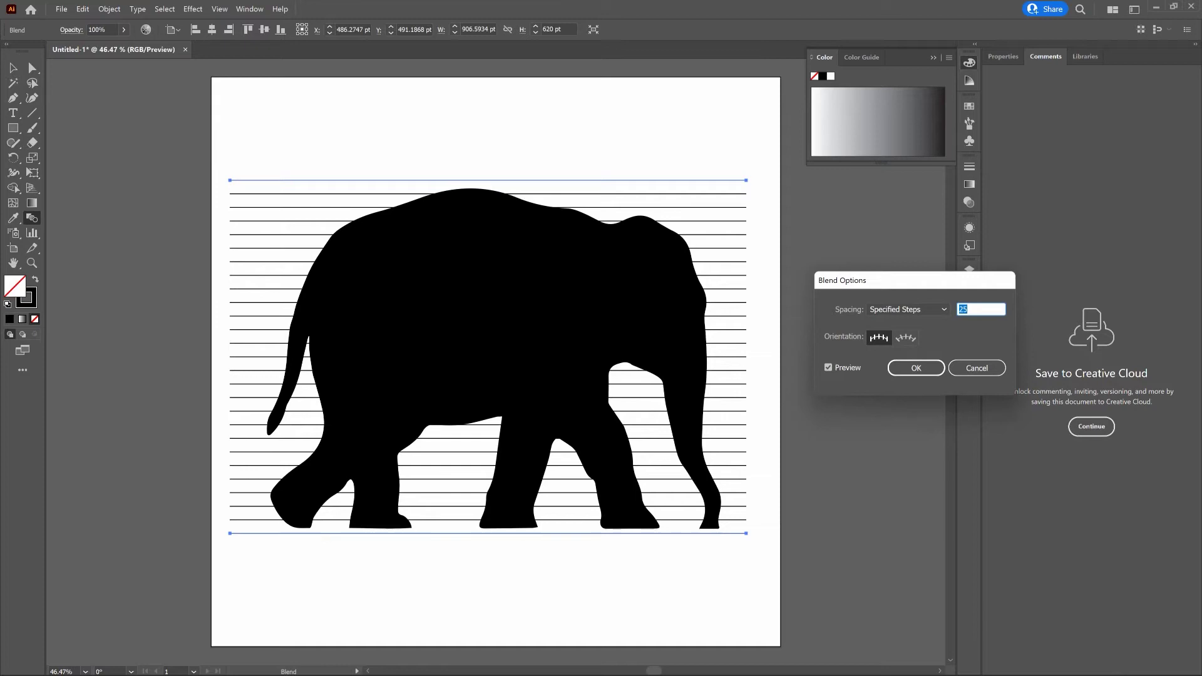
click(930, 369)
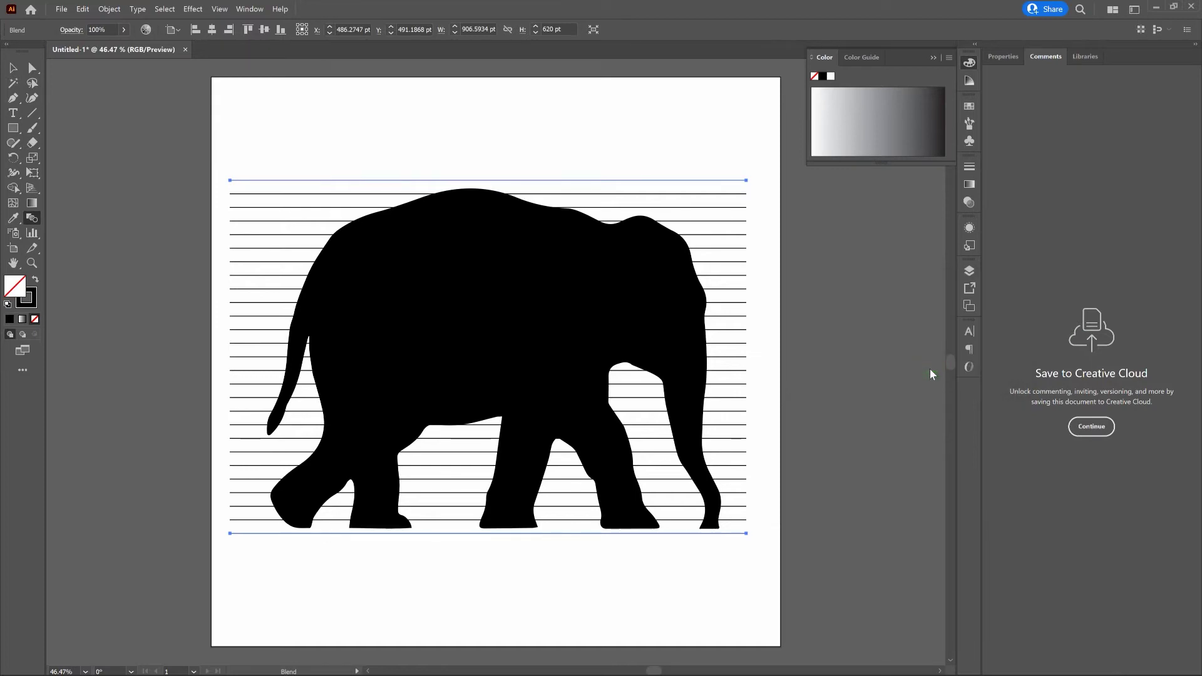
Step: Check the blend in Outline mode, return to Preview, and expand it with Object, Fill and Stroke enabled, leaving nothing selected
key(v)
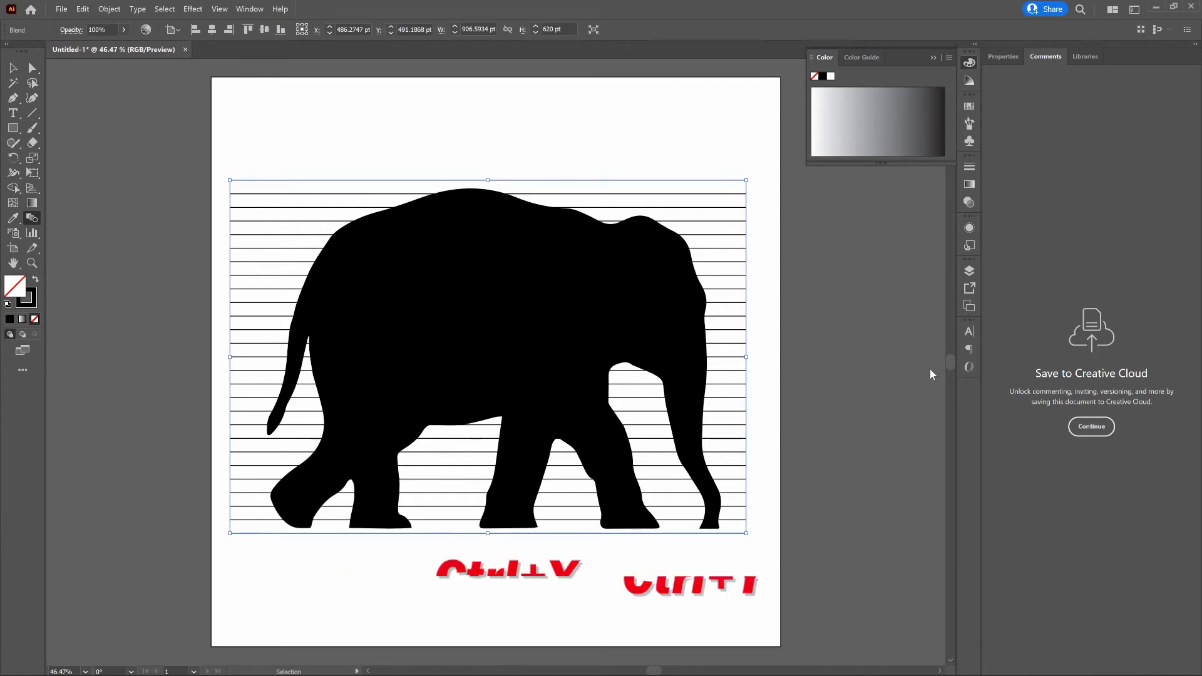
key(ctrl+y)
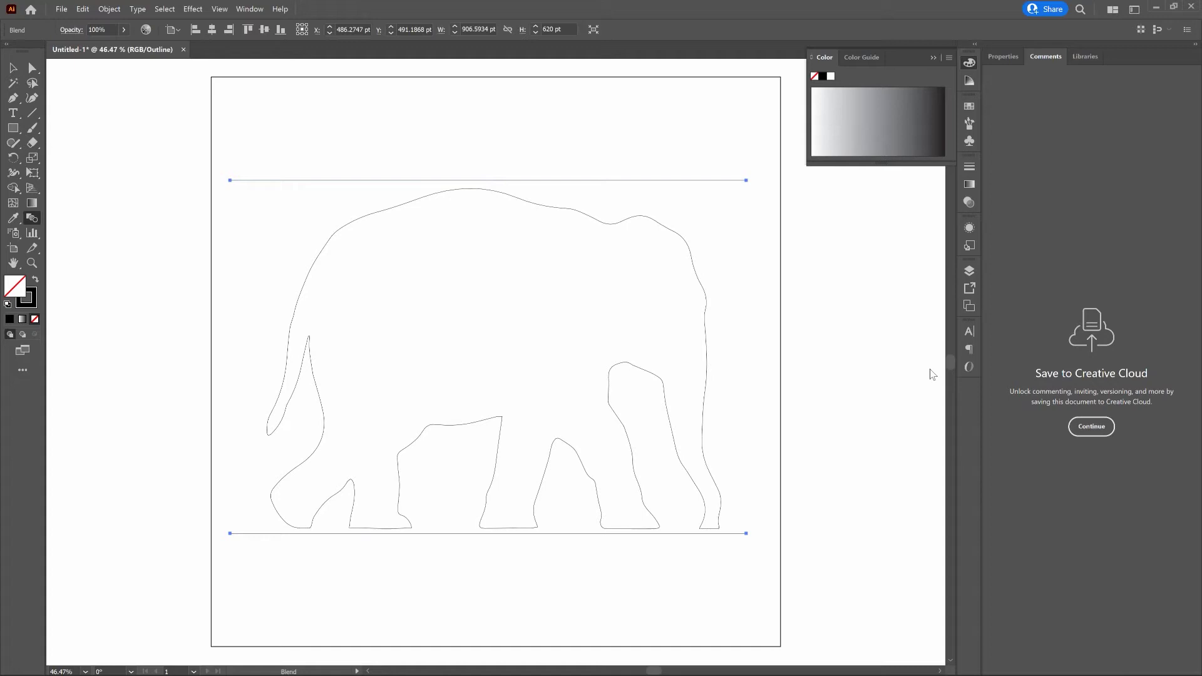
key(v)
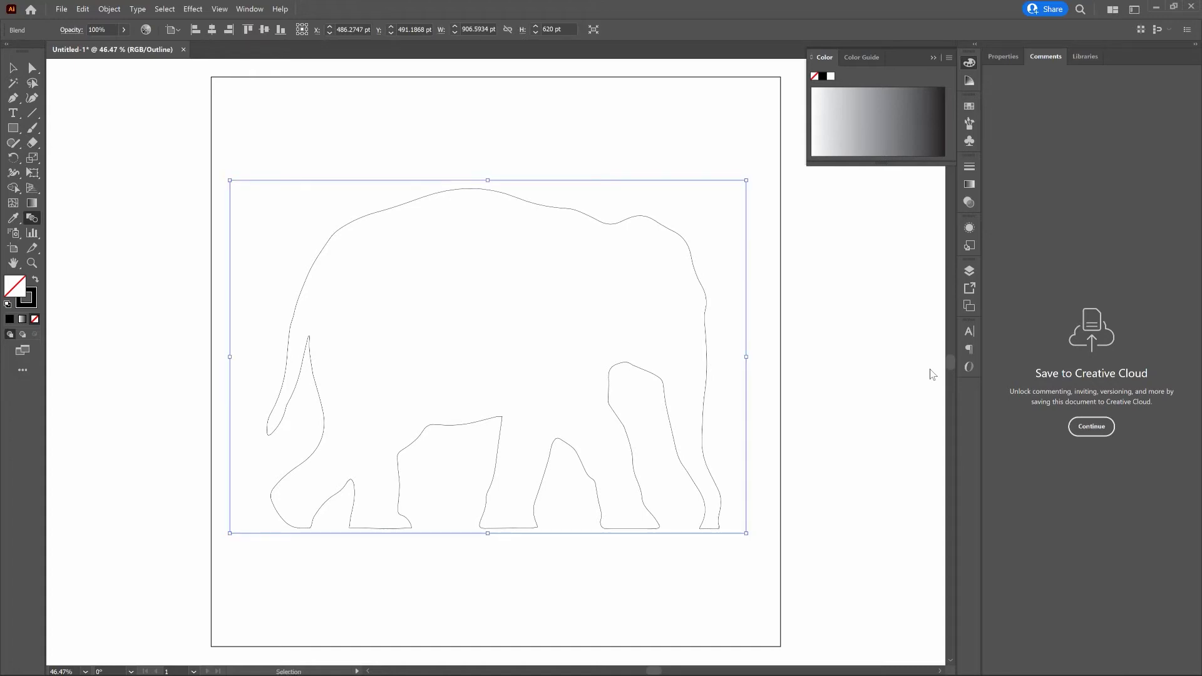
key(ctrl+y)
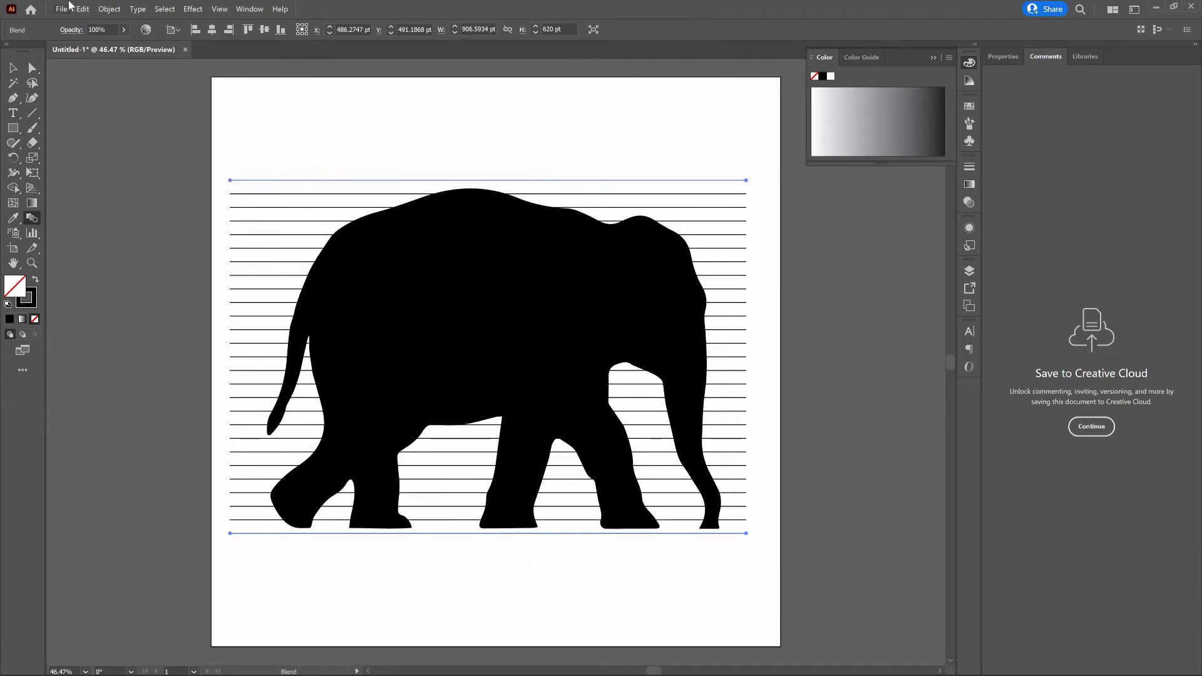
click(107, 8)
click(172, 156)
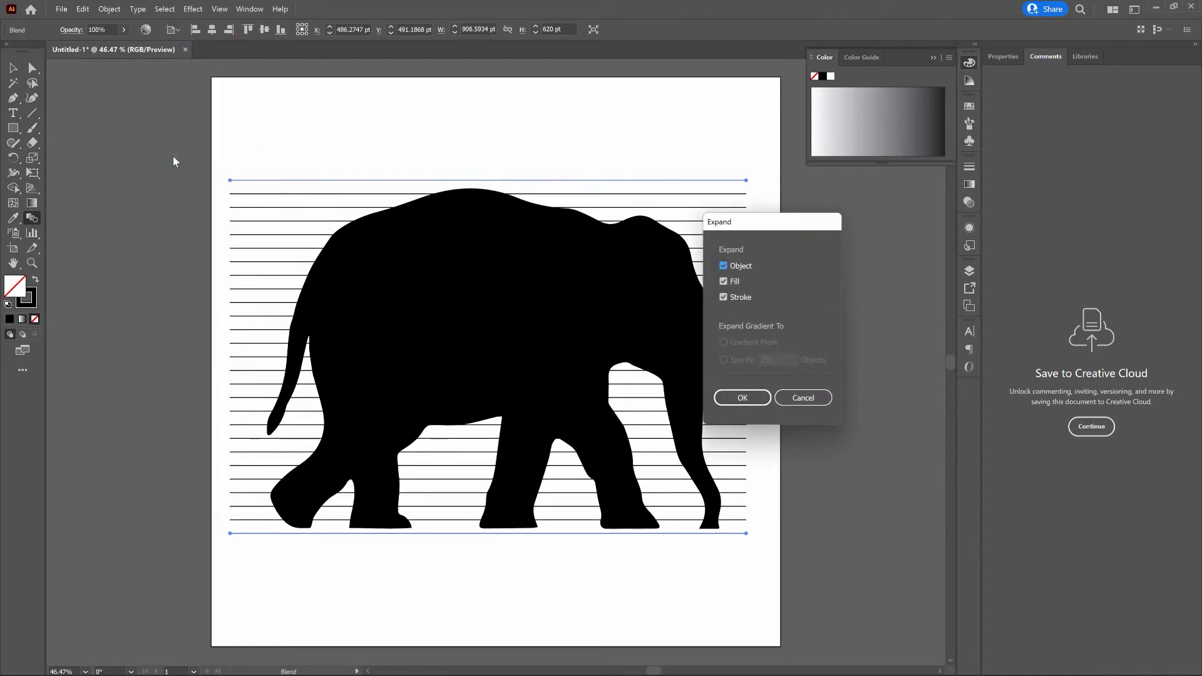
click(741, 397)
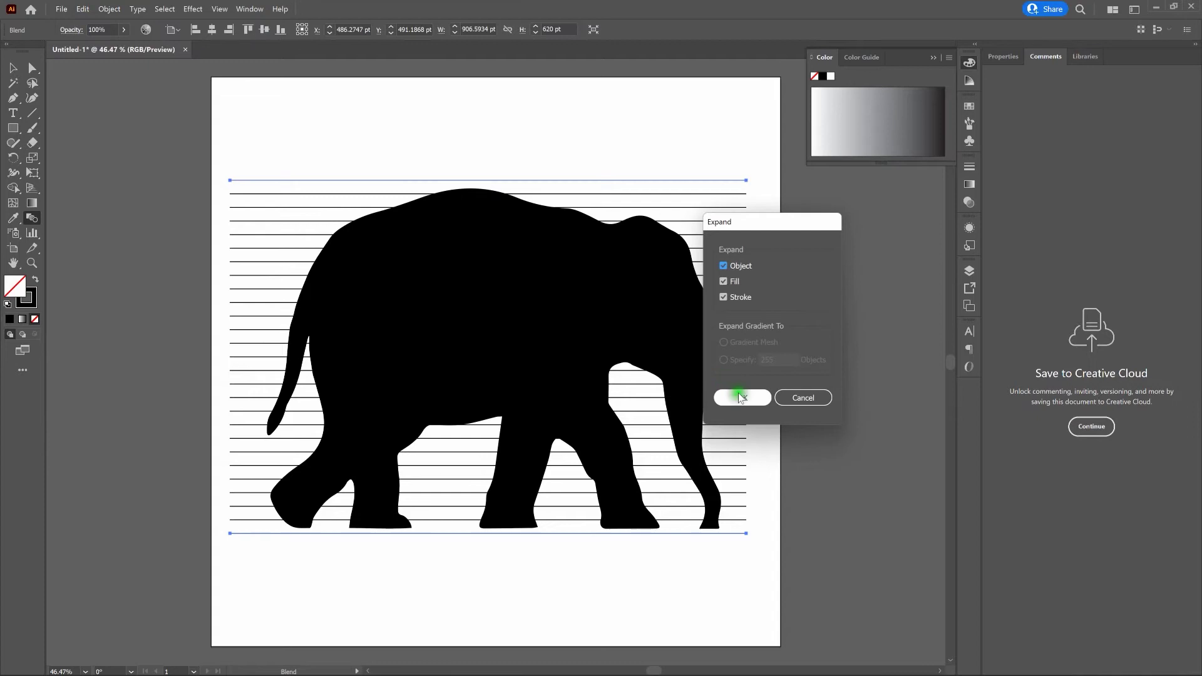
click(742, 397)
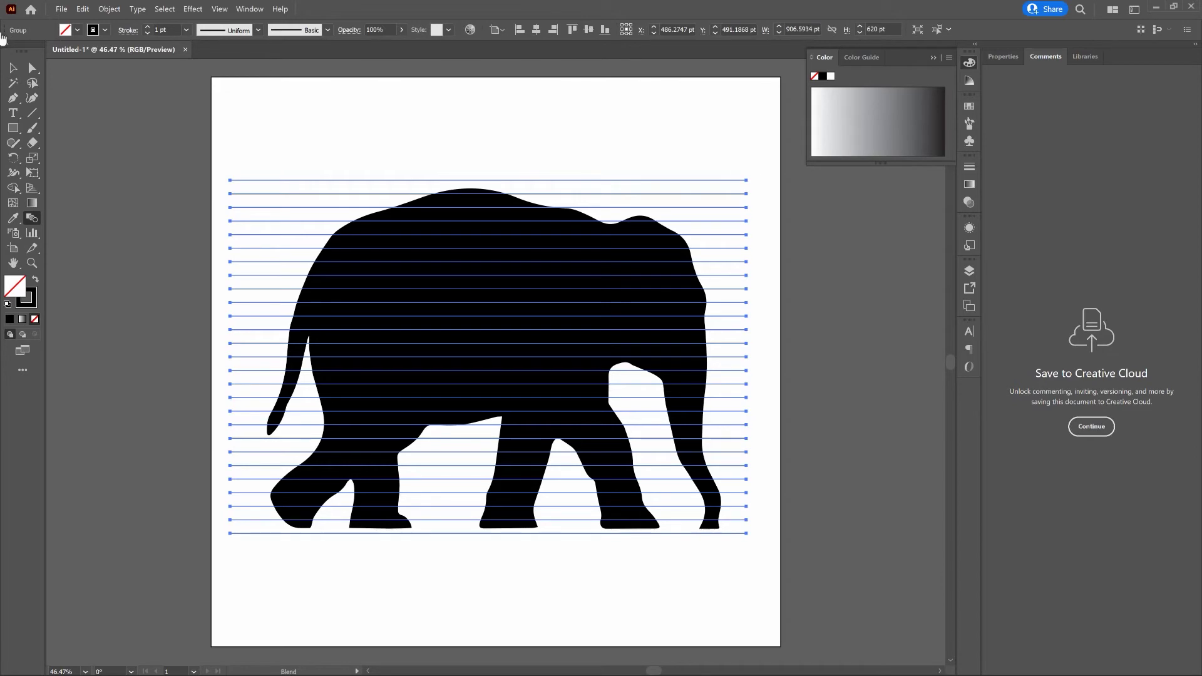
key(v)
click(285, 115)
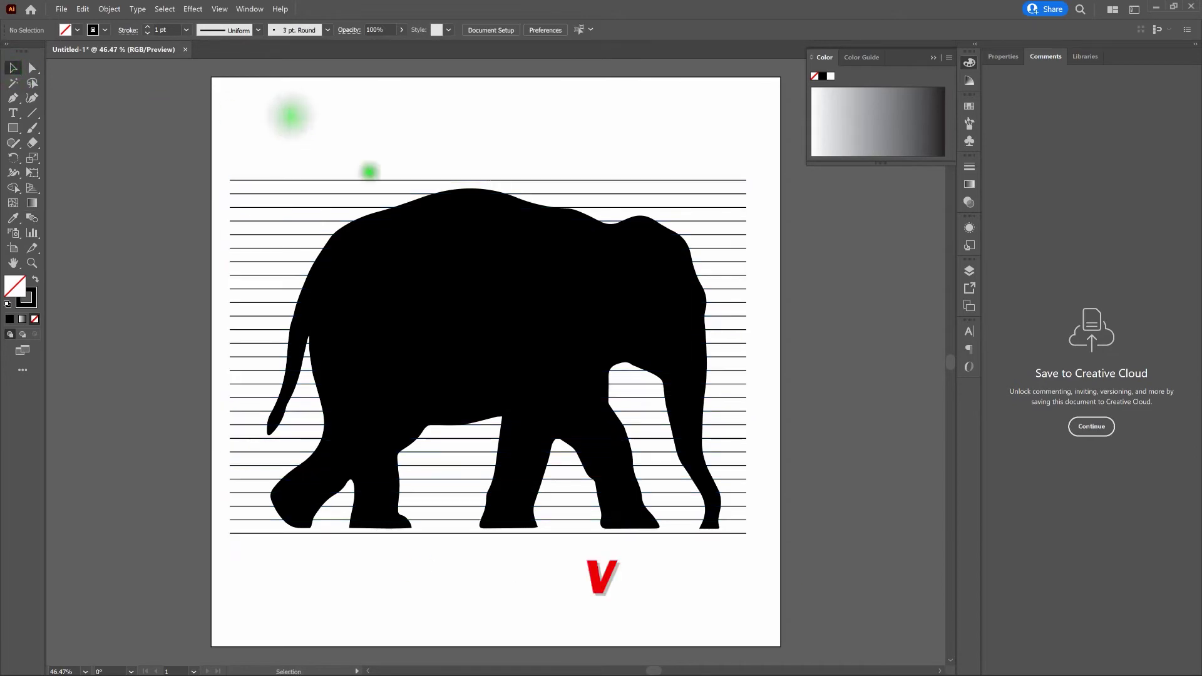
Step: Apply the Pathfinder Outline operation to the elephant silhouette and all horizontal lines together, leaving nothing selected
click(471, 203)
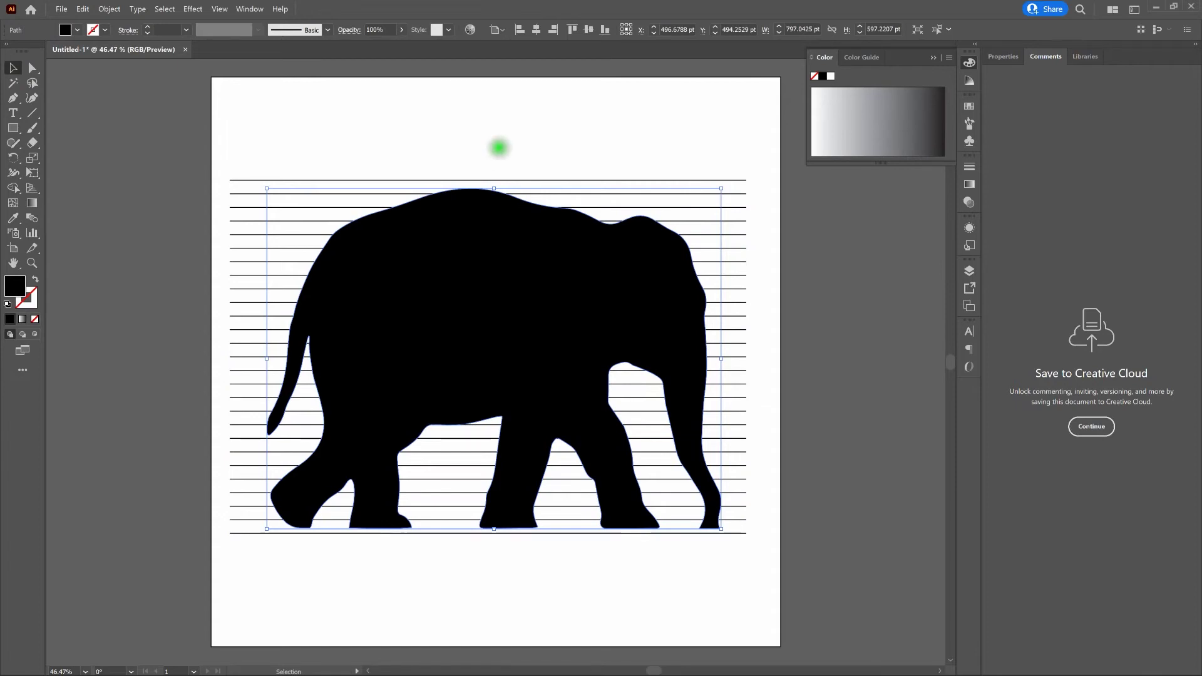
click(500, 146)
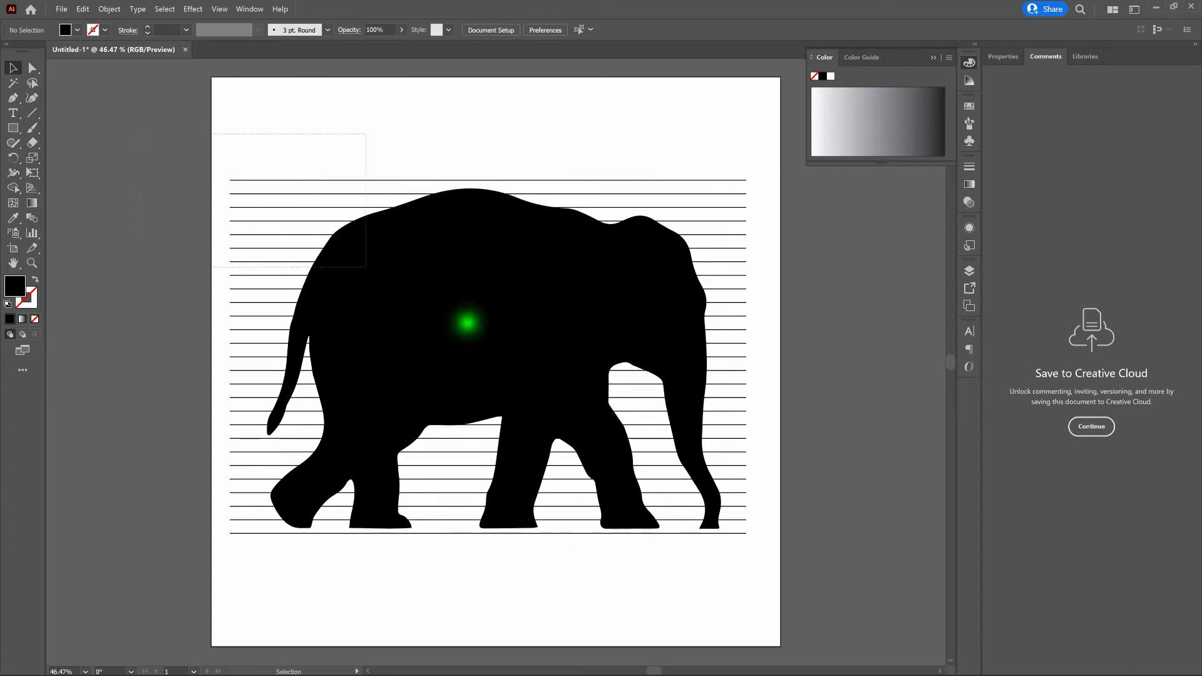
key(ctrl+a)
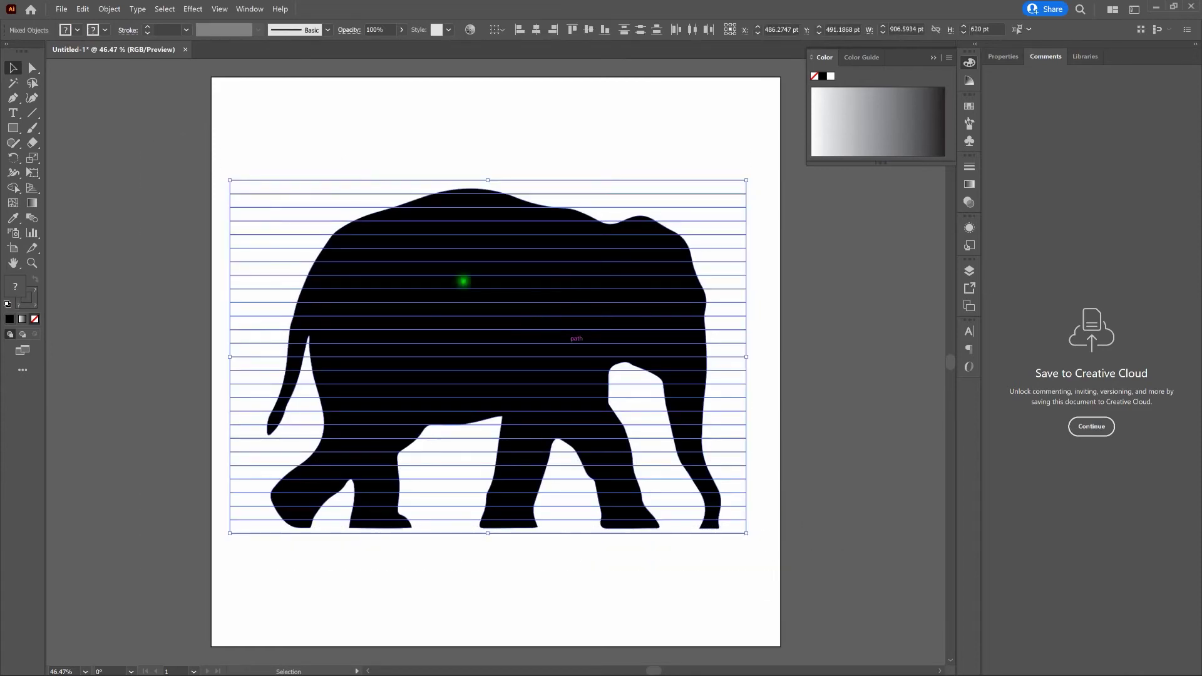
click(264, 10)
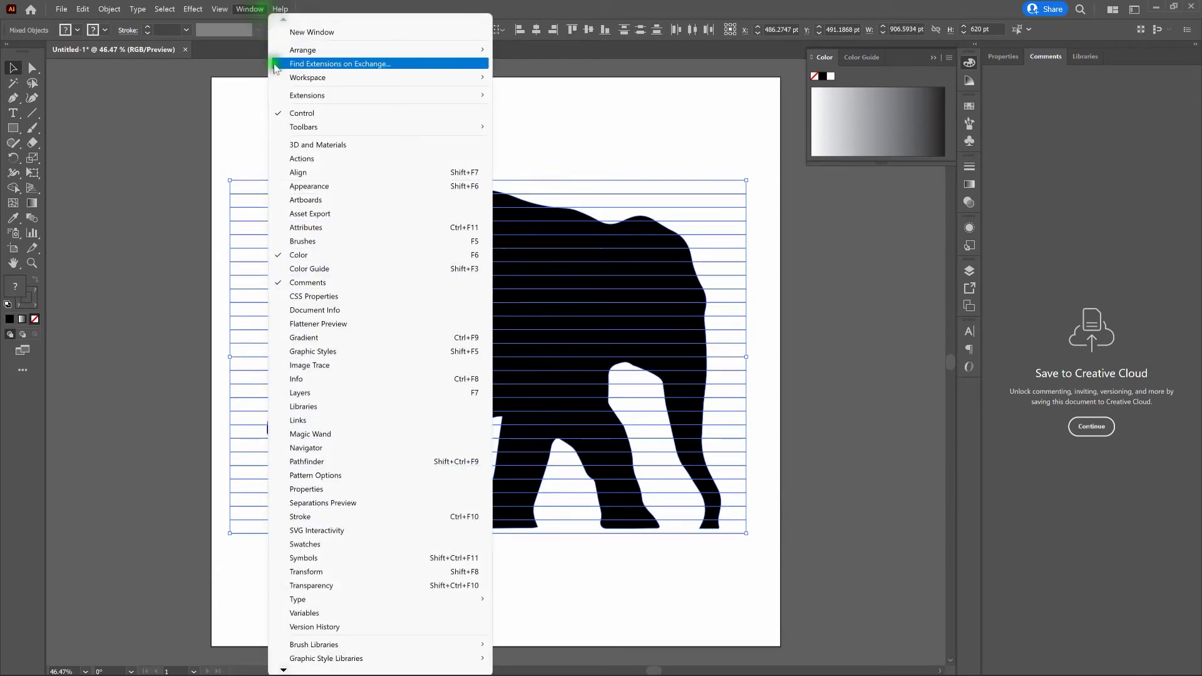
click(380, 462)
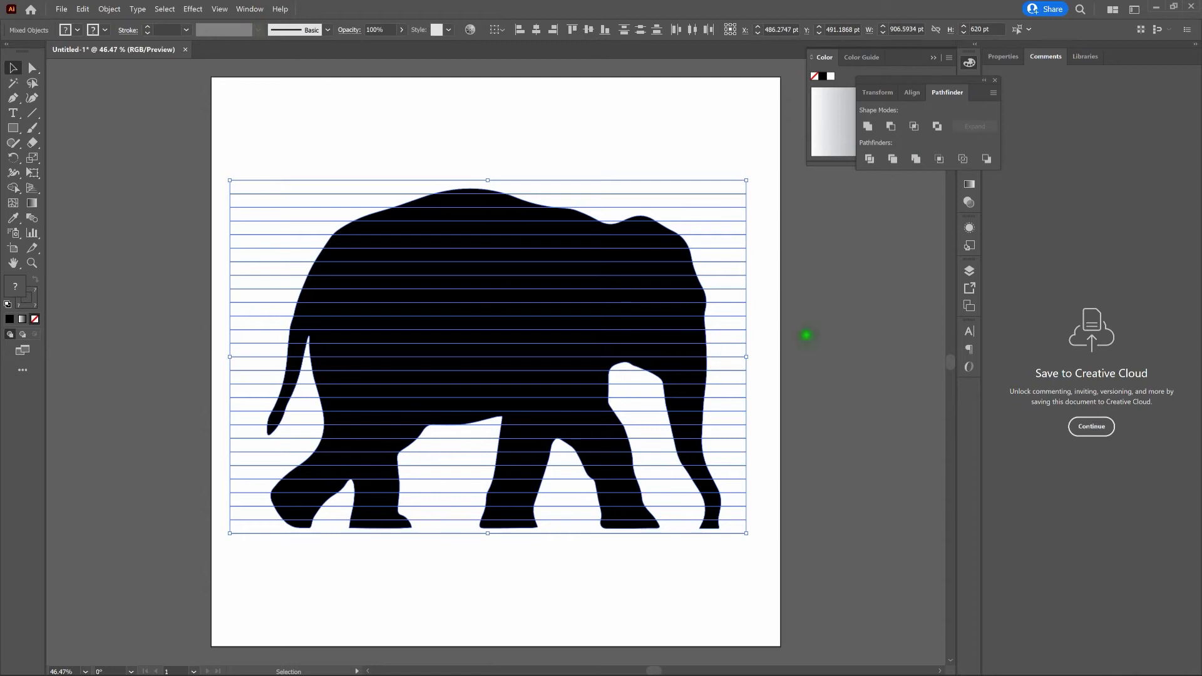
click(963, 159)
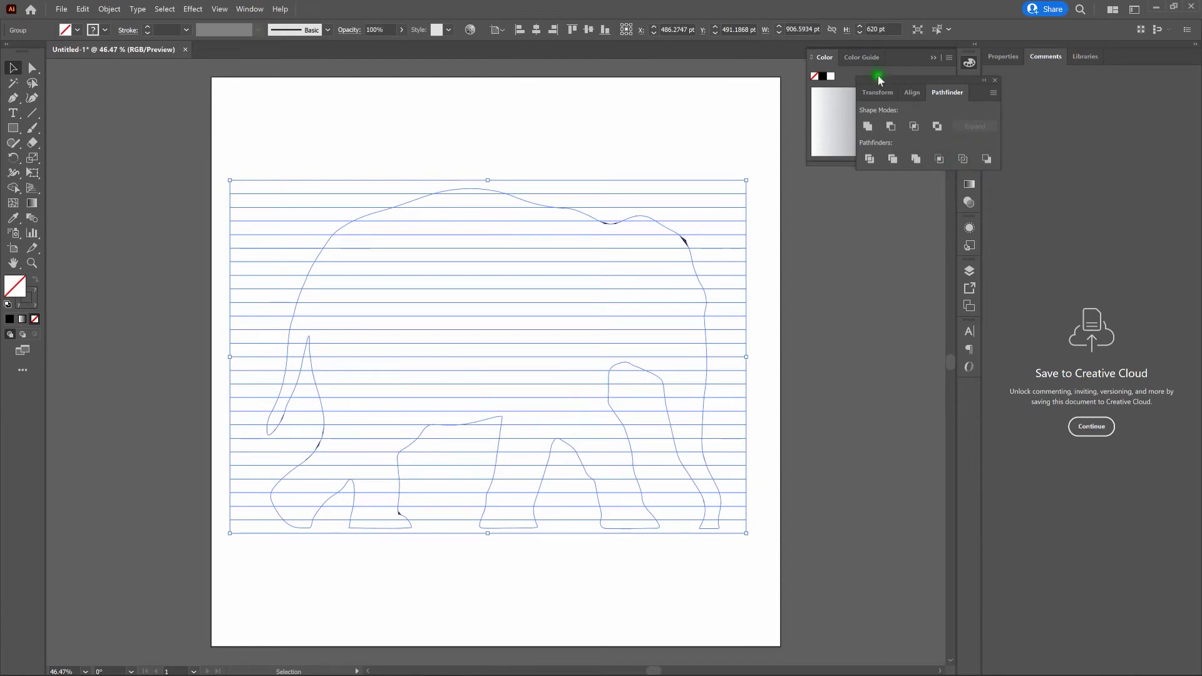
click(622, 107)
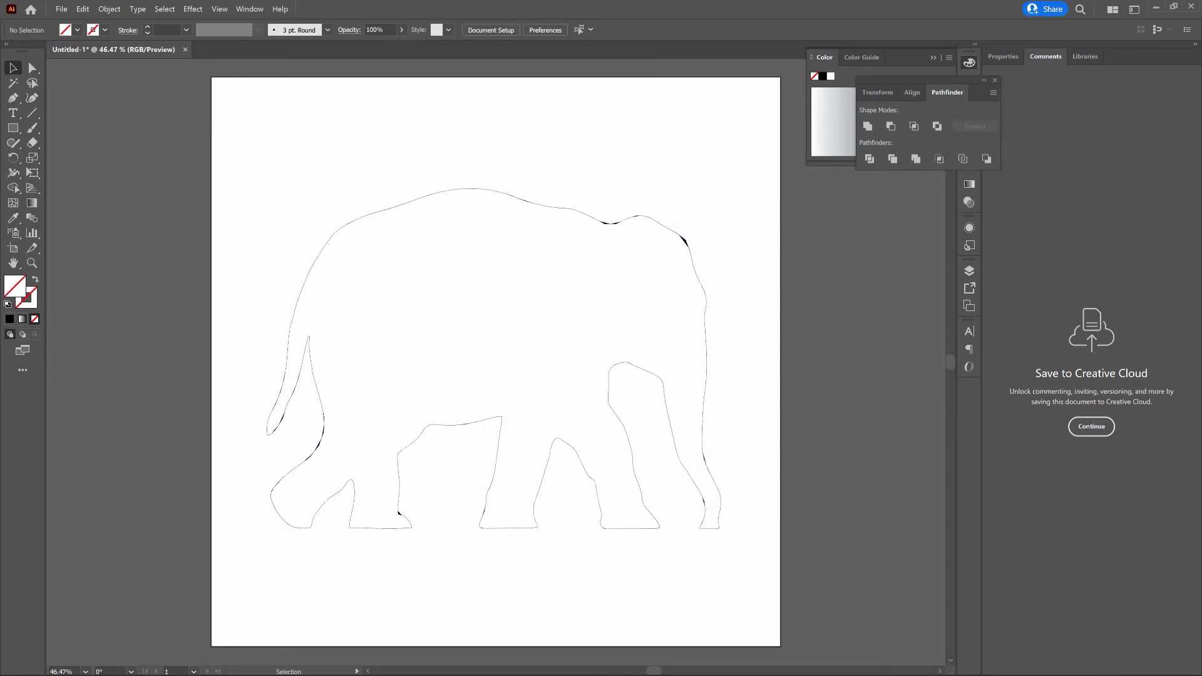
Step: In Outline mode, directly select the line ends sticking out behind the elephant's rear and delete them
key(a)
key(ctrl+y)
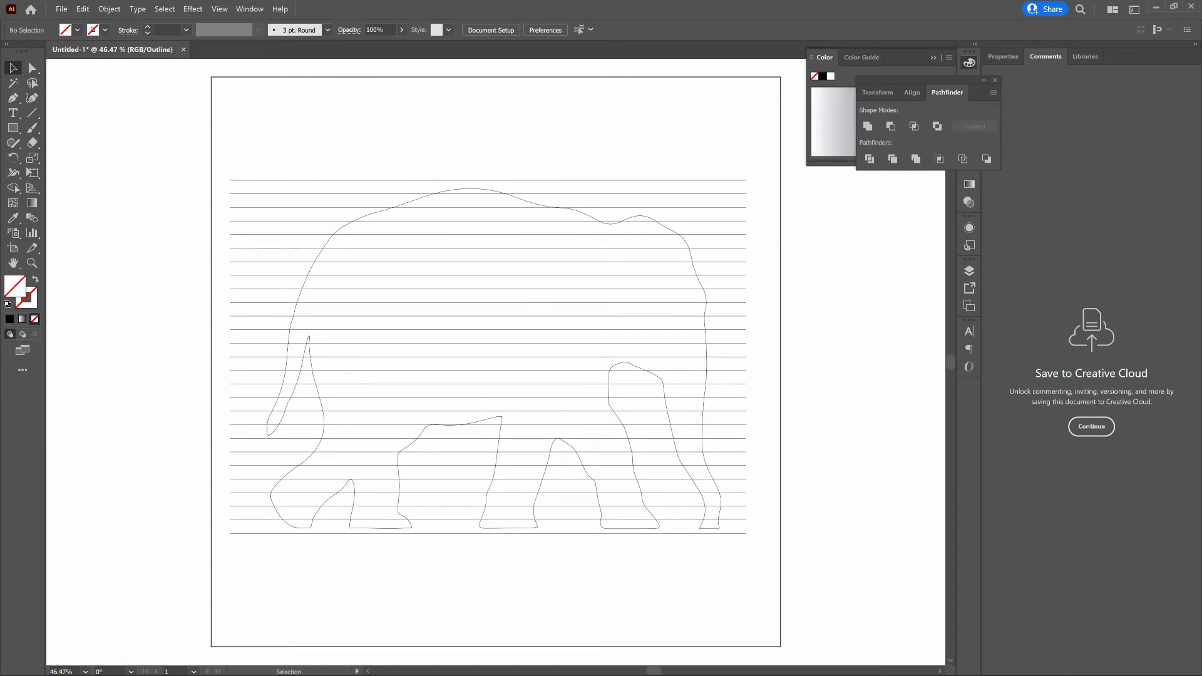
click(32, 67)
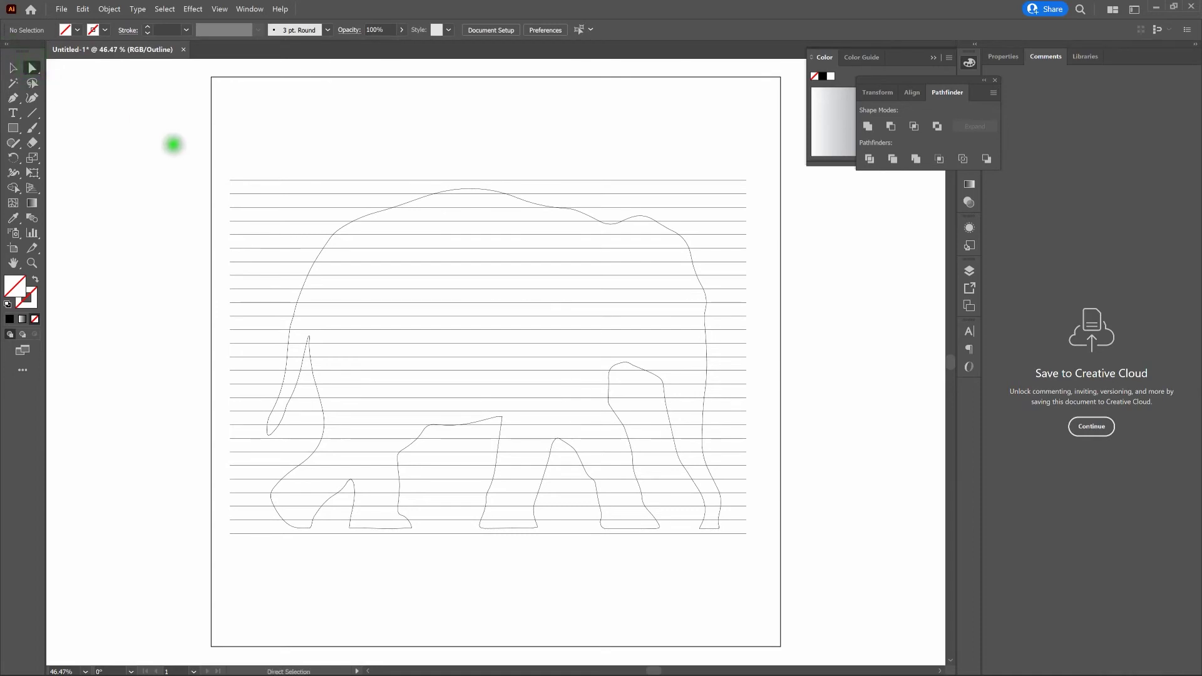
key(a)
drag(174, 148, 240, 572)
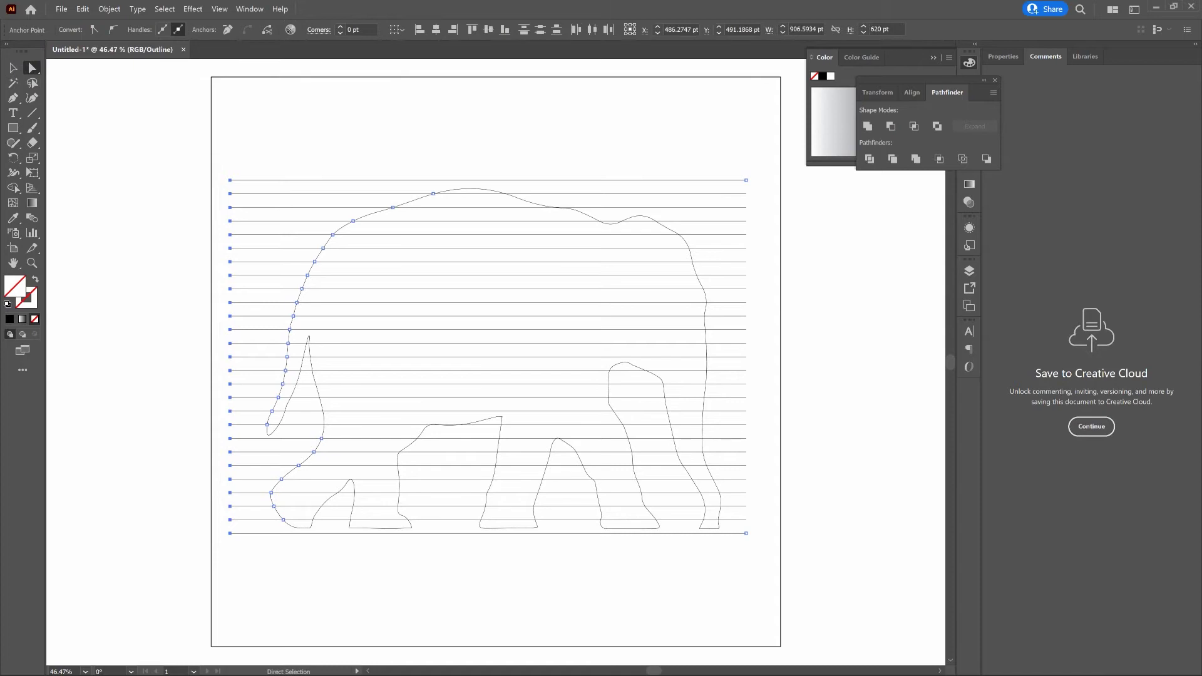
key(Delete)
click(451, 345)
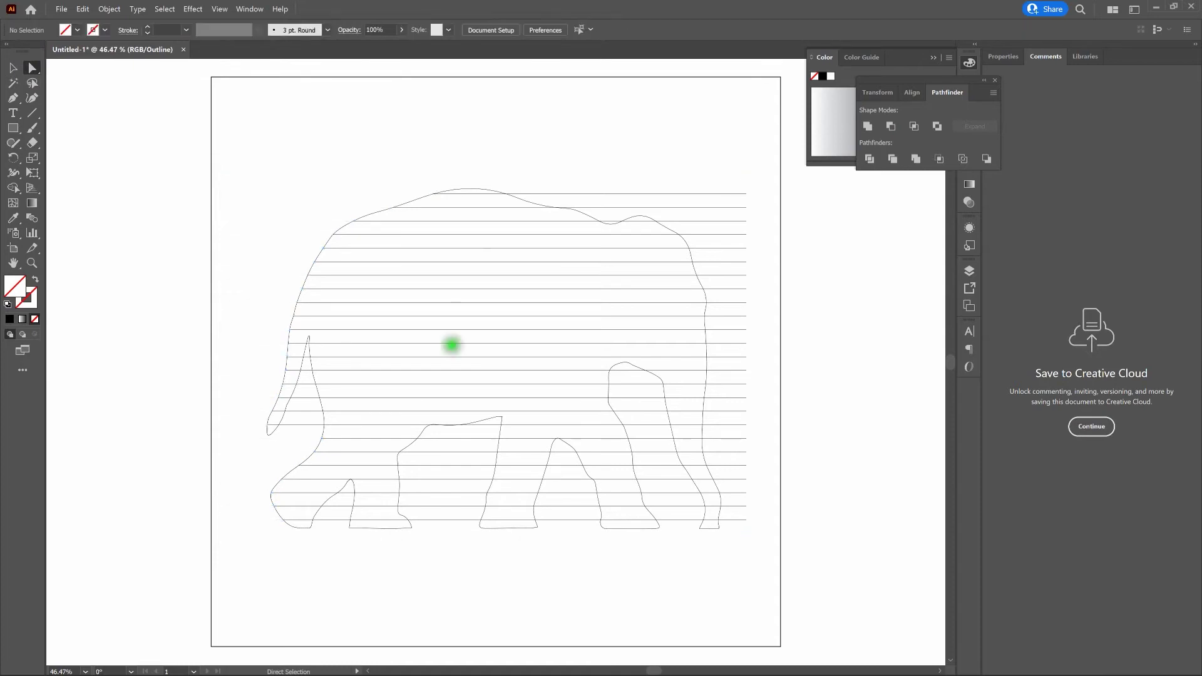
Step: Delete the line ends sticking out in front of the elephant's head and trunk
drag(769, 168, 739, 543)
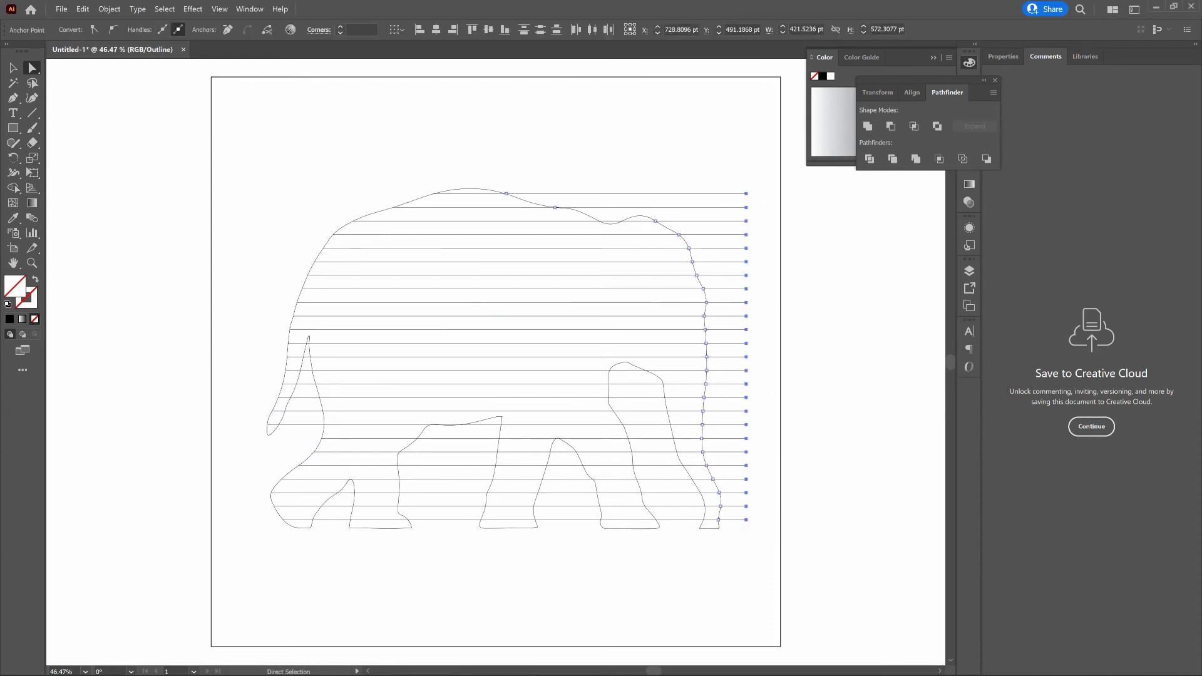
key(Delete)
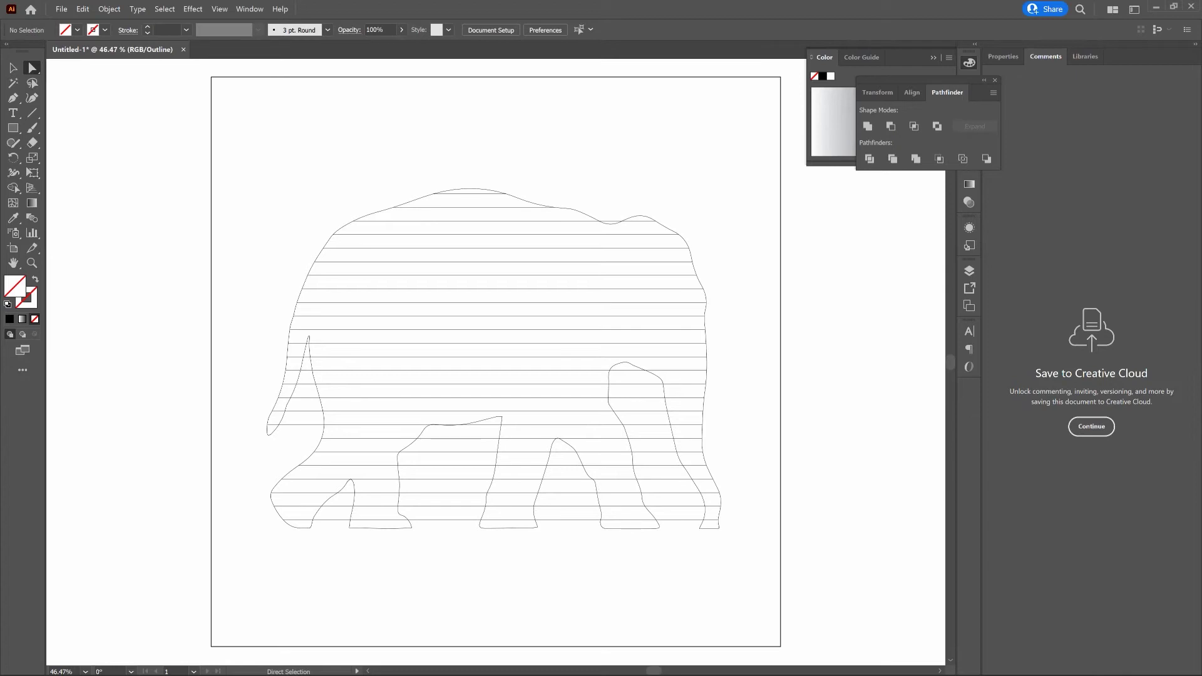
click(521, 427)
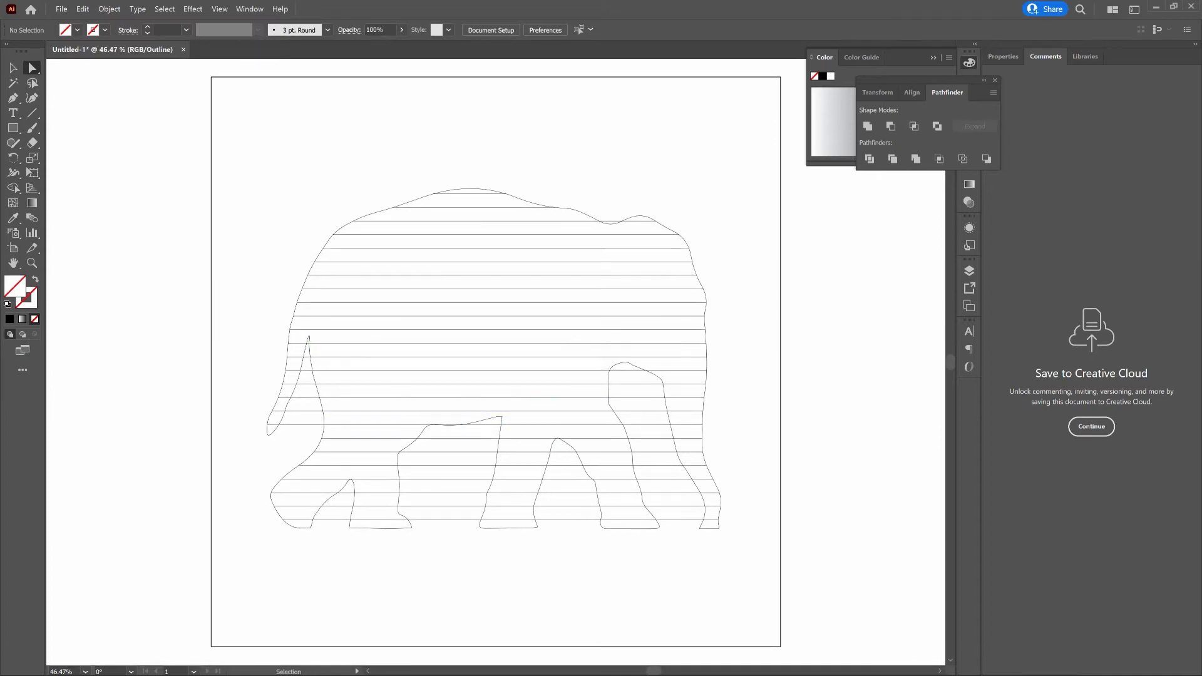
Step: Delete the line segments crossing the gap between the elephant's tail and hind leg, including the short one near the gap's tip
key(ctrl+plus)
key(ctrl+plus)
key(ctrl+plus)
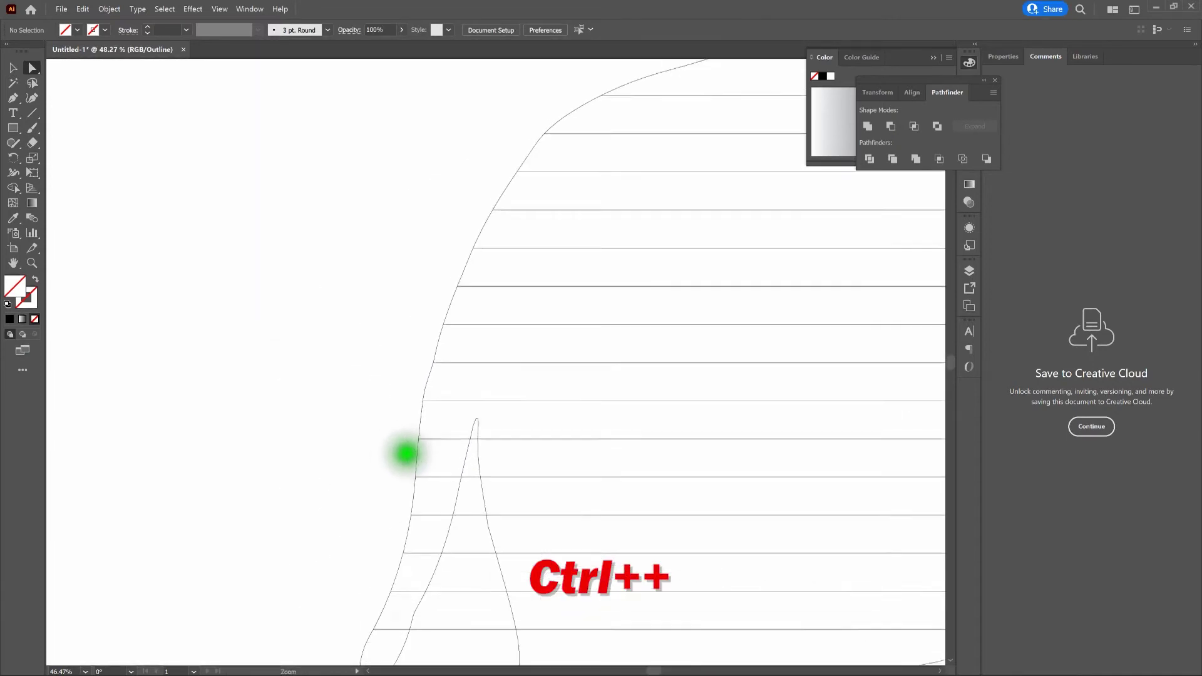
drag(627, 486, 544, 217)
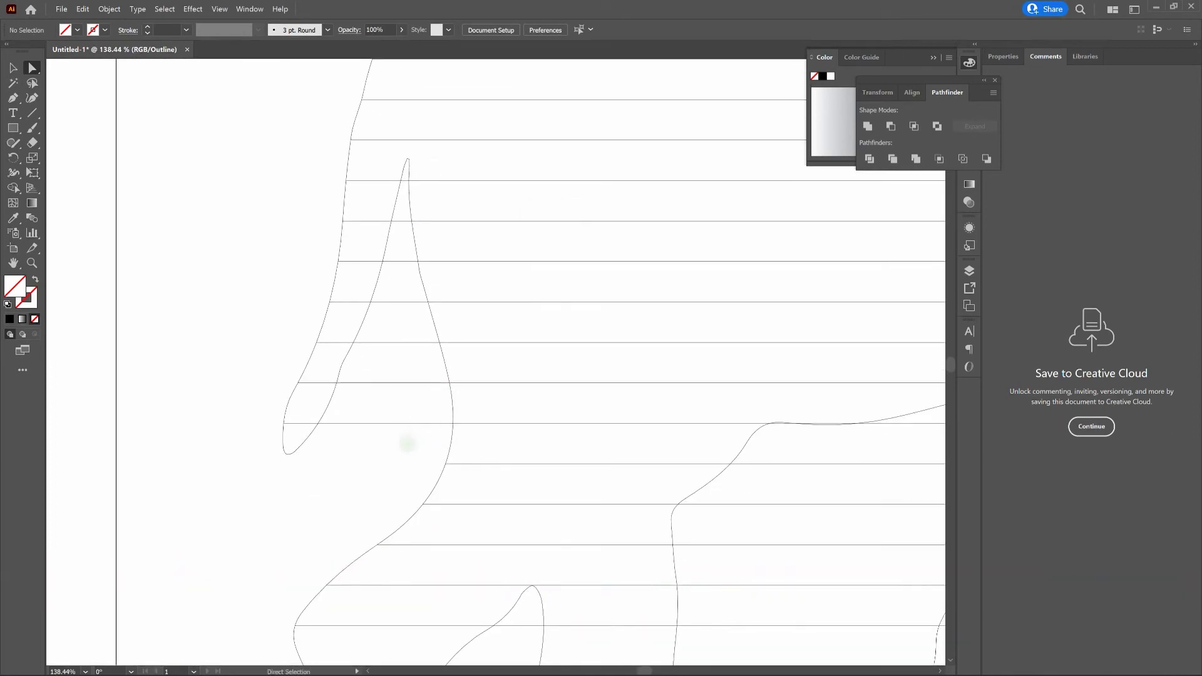
click(400, 445)
drag(401, 445, 403, 207)
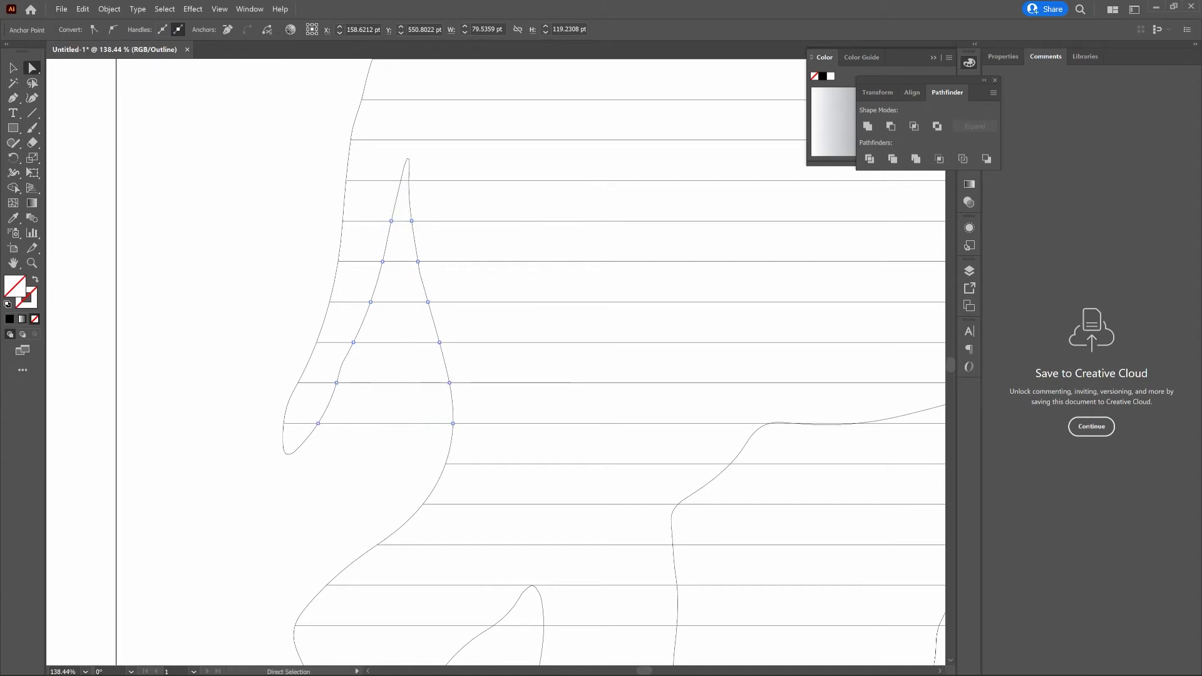
key(Delete)
drag(402, 180, 403, 180)
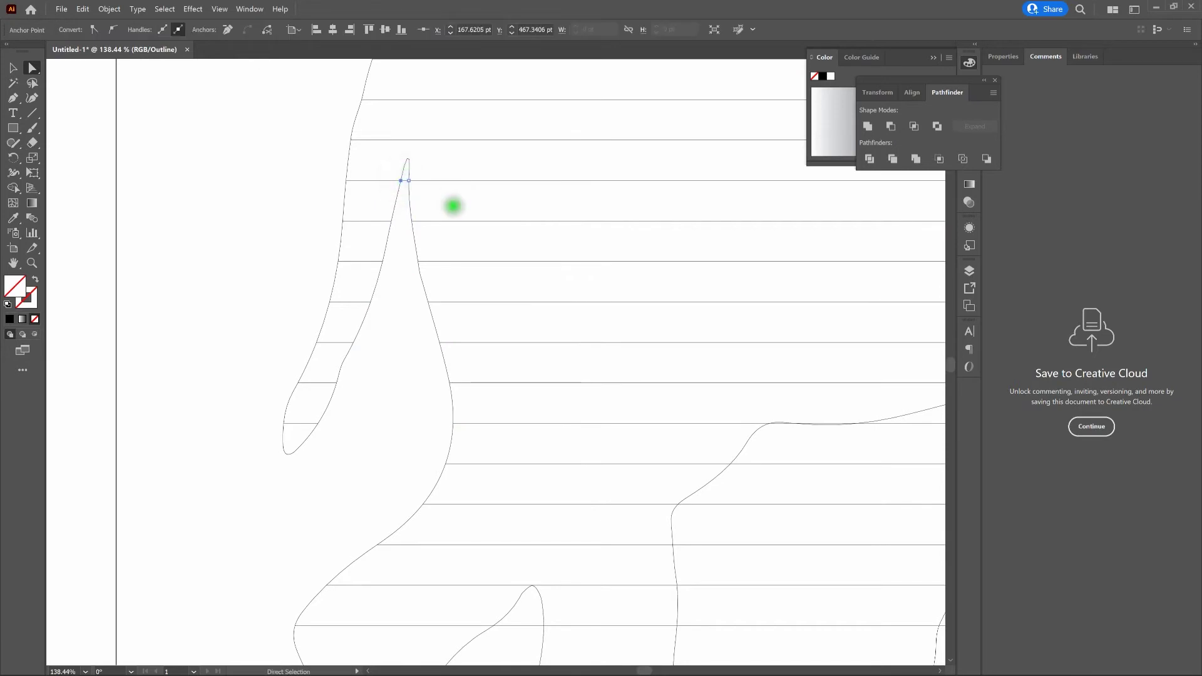
click(602, 335)
Step: Delete the line segments in the gaps between the hind legs, under the belly and between the front legs
scroll(603, 334, down, 5)
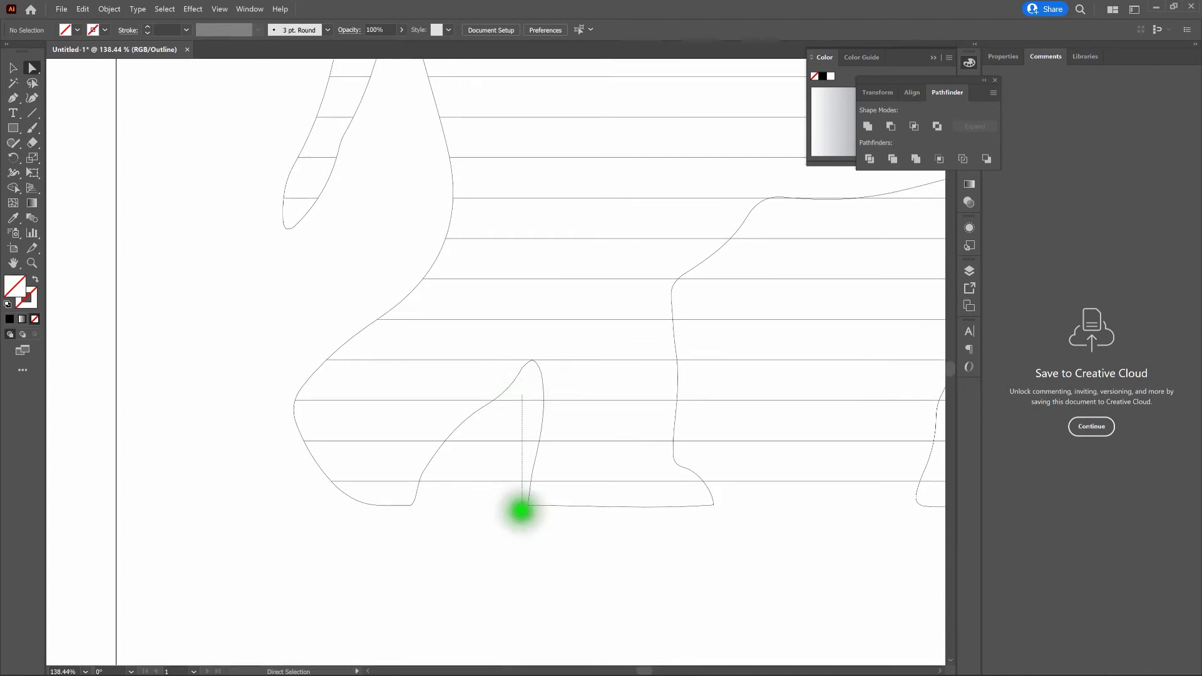
drag(567, 545, 394, 499)
drag(569, 248, 545, 354)
drag(425, 352, 466, 584)
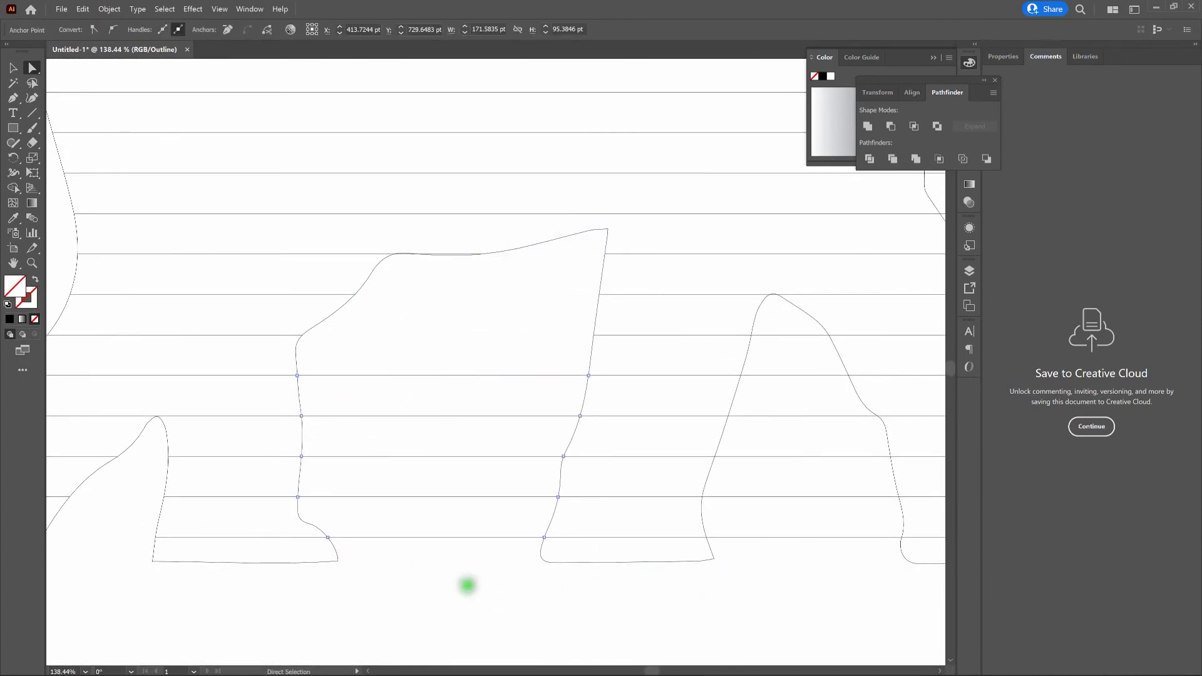
drag(782, 332, 783, 563)
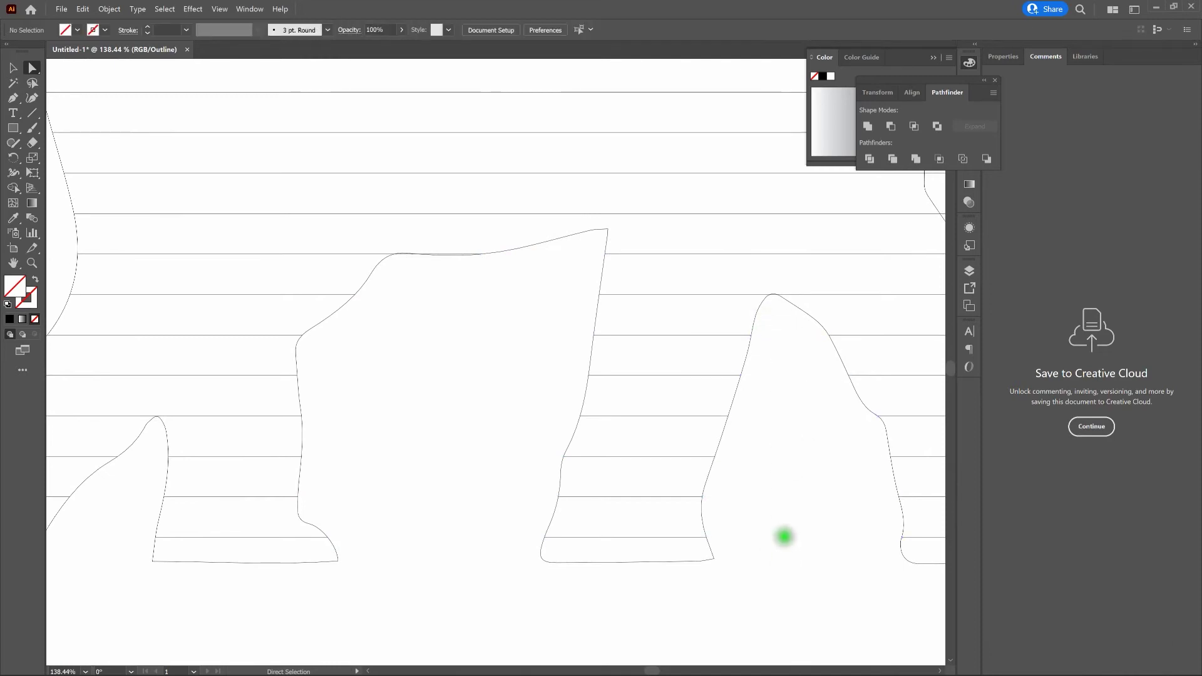
Step: Delete the line segments crossing the gap between the elephant's front leg and trunk
key(ctrl+0)
drag(698, 546, 680, 448)
click(582, 351)
drag(582, 351, 726, 479)
drag(703, 394, 753, 623)
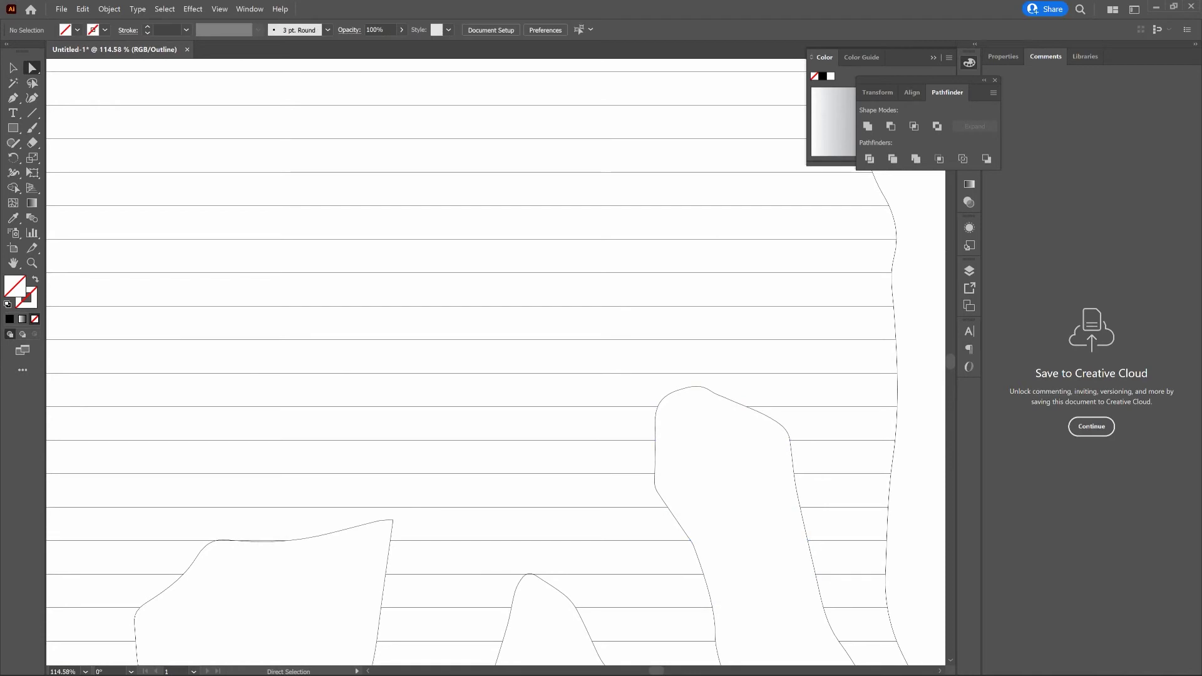
key(ctrl+0)
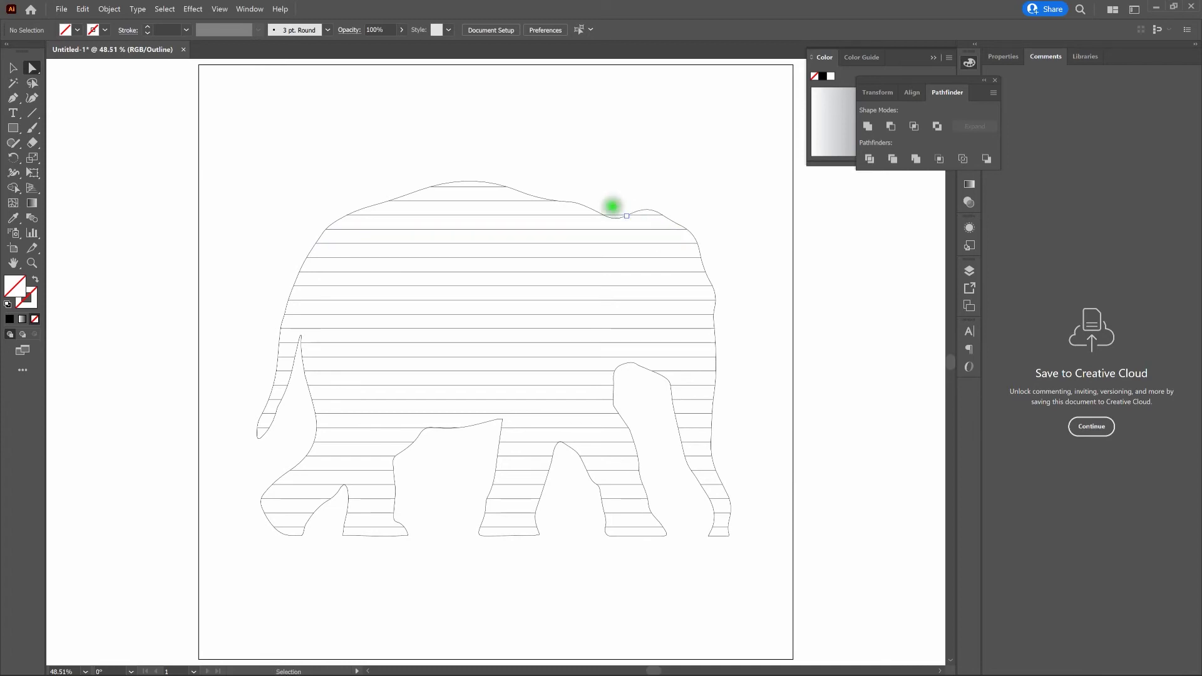
Step: Delete the short line segment spanning the dip in the contour behind the elephant's head
key(ctrl+space)
drag(587, 200, 757, 286)
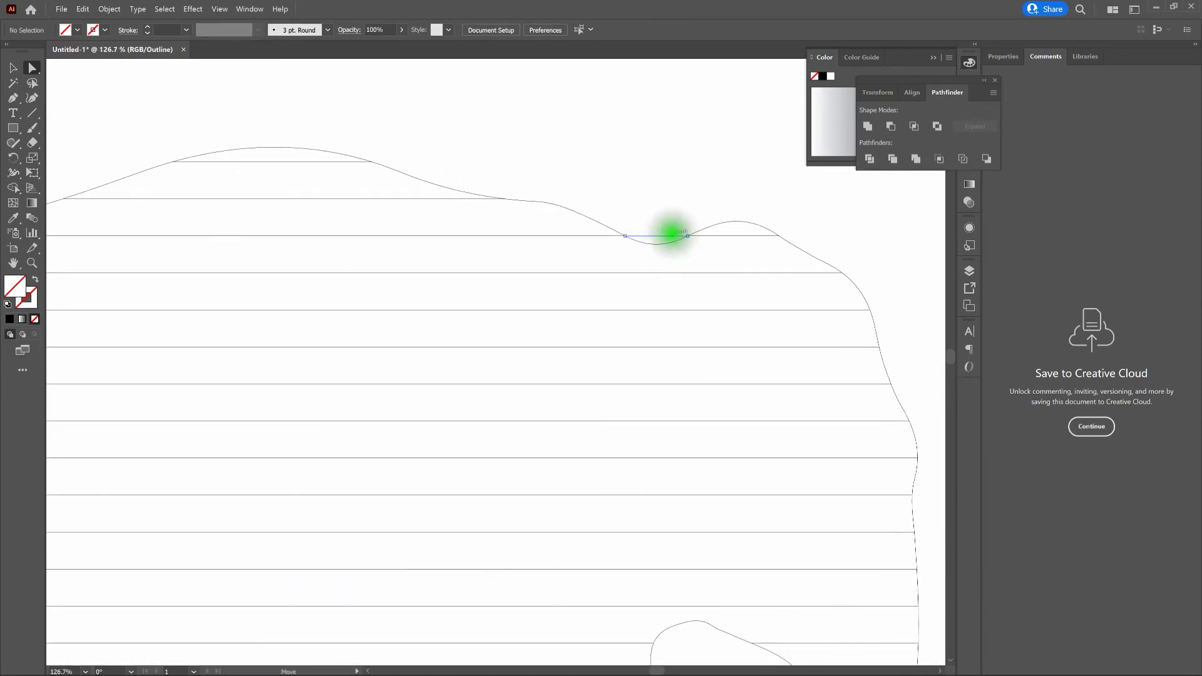
click(672, 236)
click(676, 250)
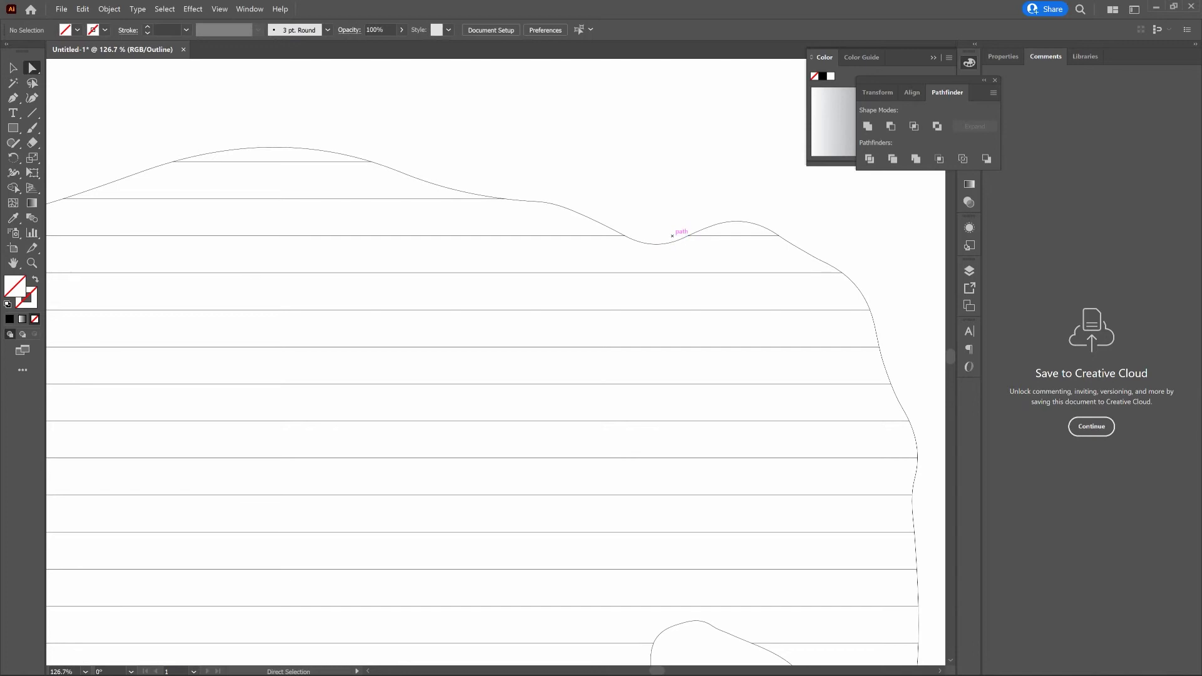
Step: Delete the tiny line segment across the peak of the gap between the front legs
key(space)
drag(783, 457, 674, 89)
drag(512, 468, 711, 432)
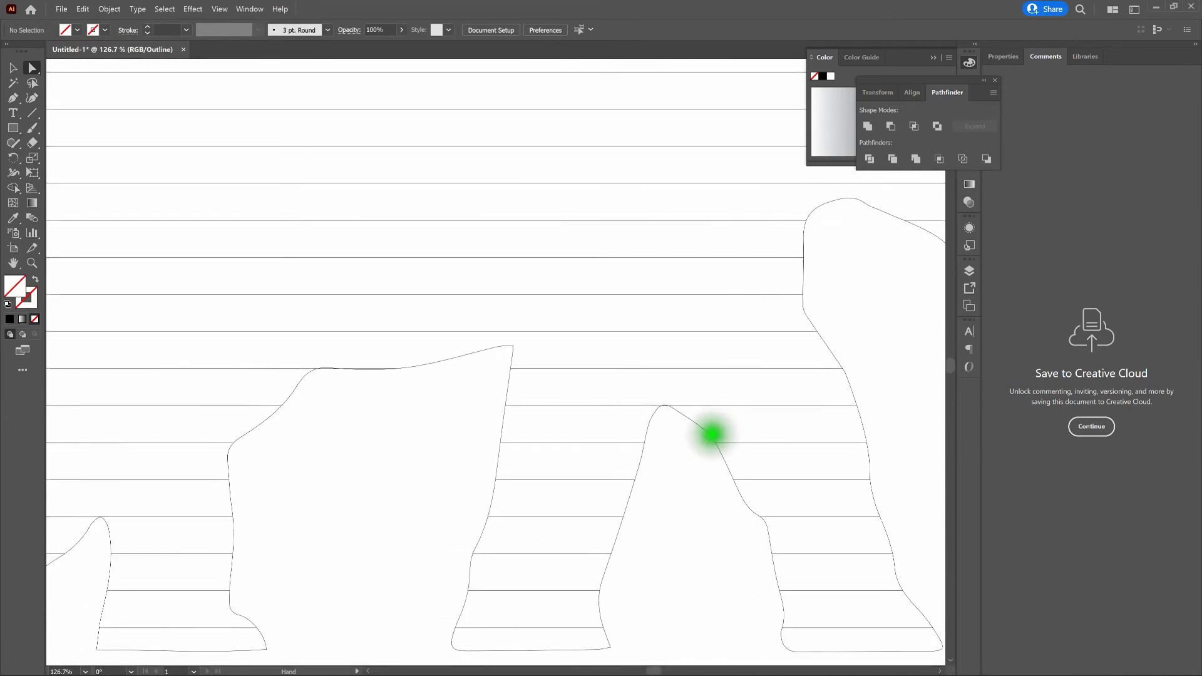
key(ctrl+space)
drag(644, 391, 893, 528)
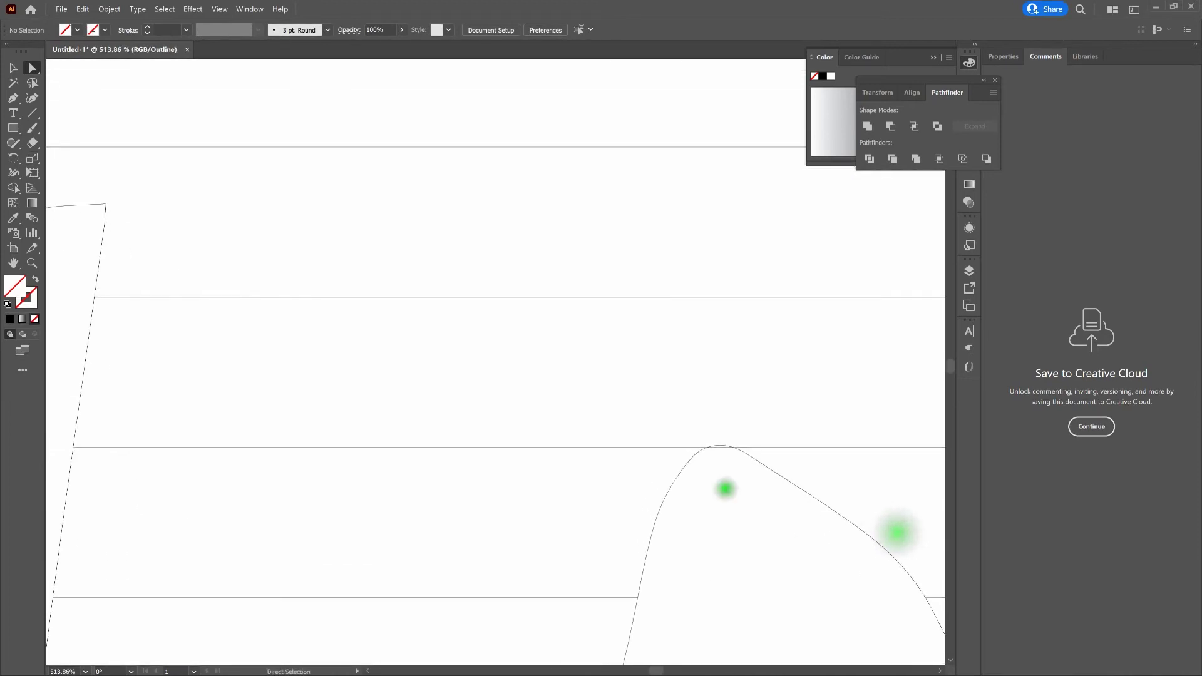
click(725, 447)
key(ctrl+shift+a)
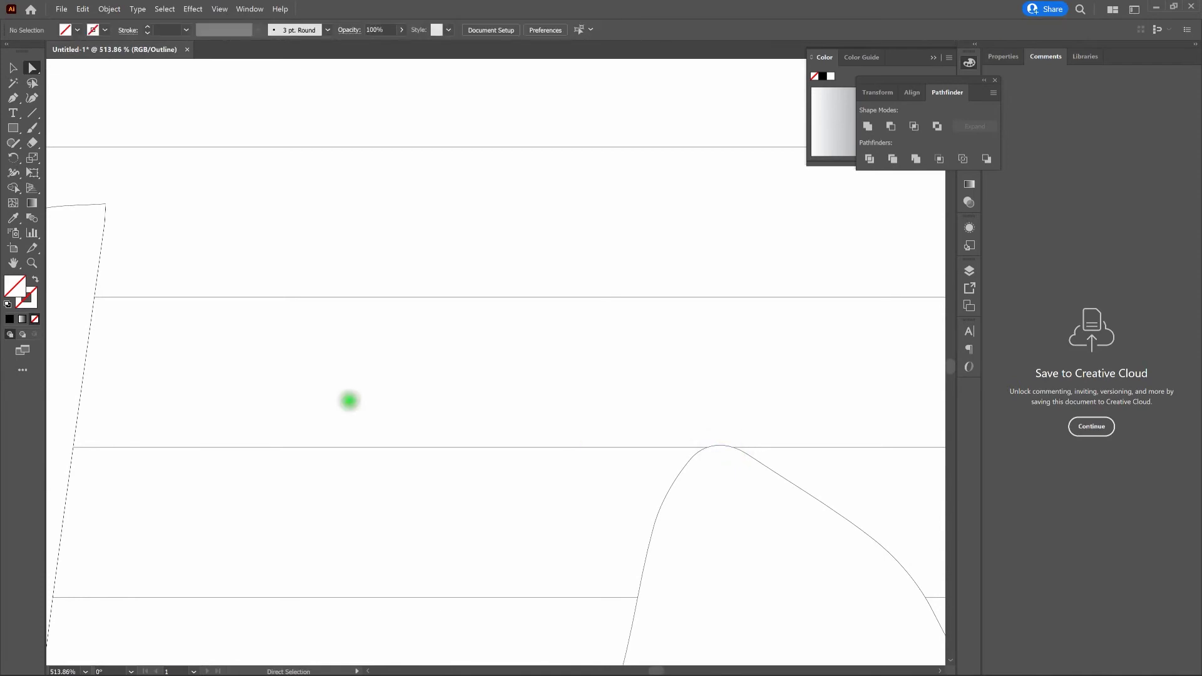
Step: Delete the tiny line segment inside the curved corner where the belly meets the hind leg
drag(145, 357, 1006, 375)
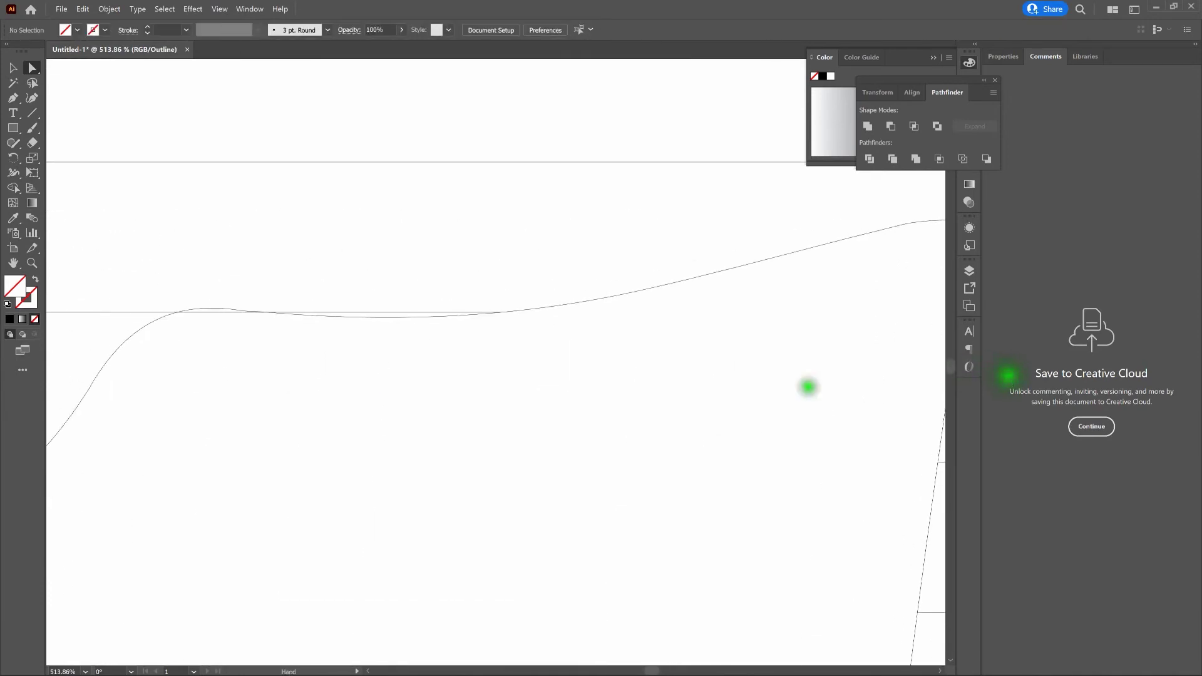
drag(466, 385, 679, 392)
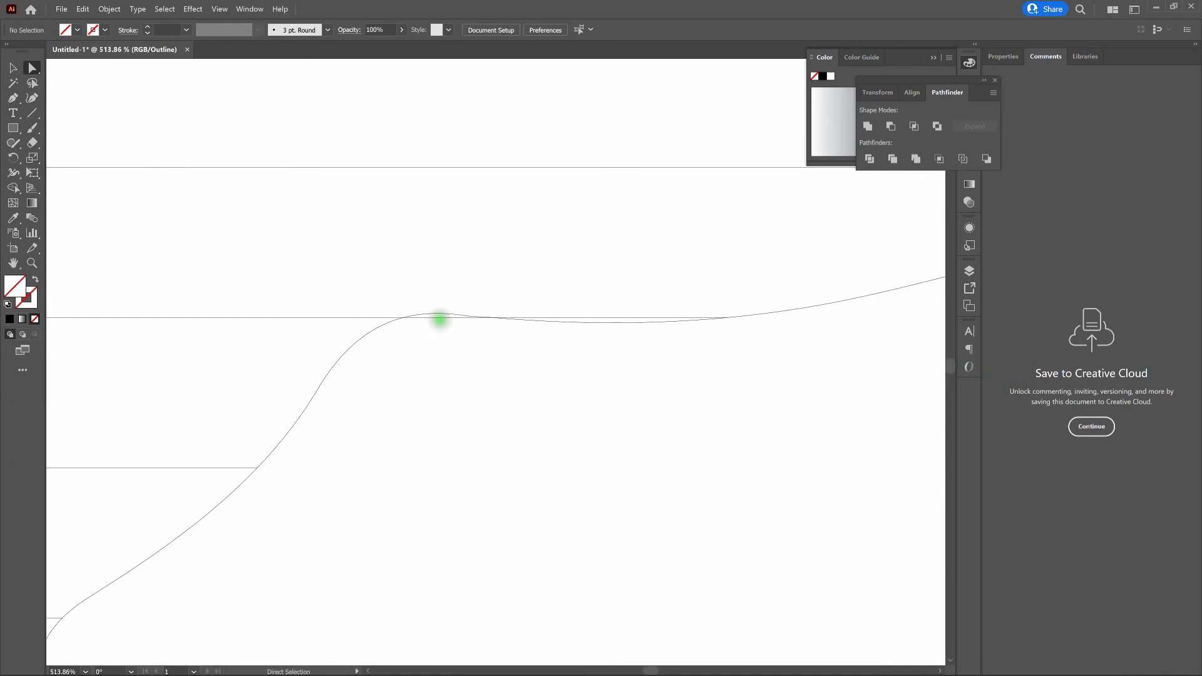
click(440, 316)
key(ctrl+shift+a)
key(ctrl+0)
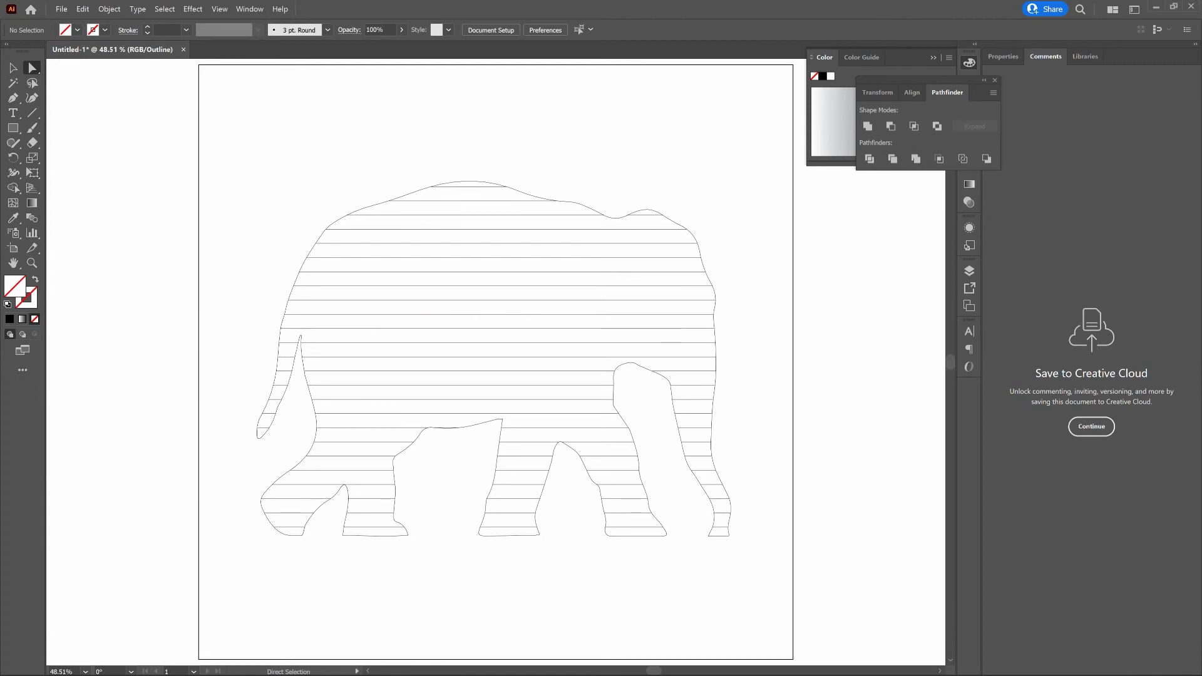
Step: Select all elephant contour pieces with the same appearance as one outline segment and delete them, leaving only the horizontal lines
click(15, 171)
click(702, 262)
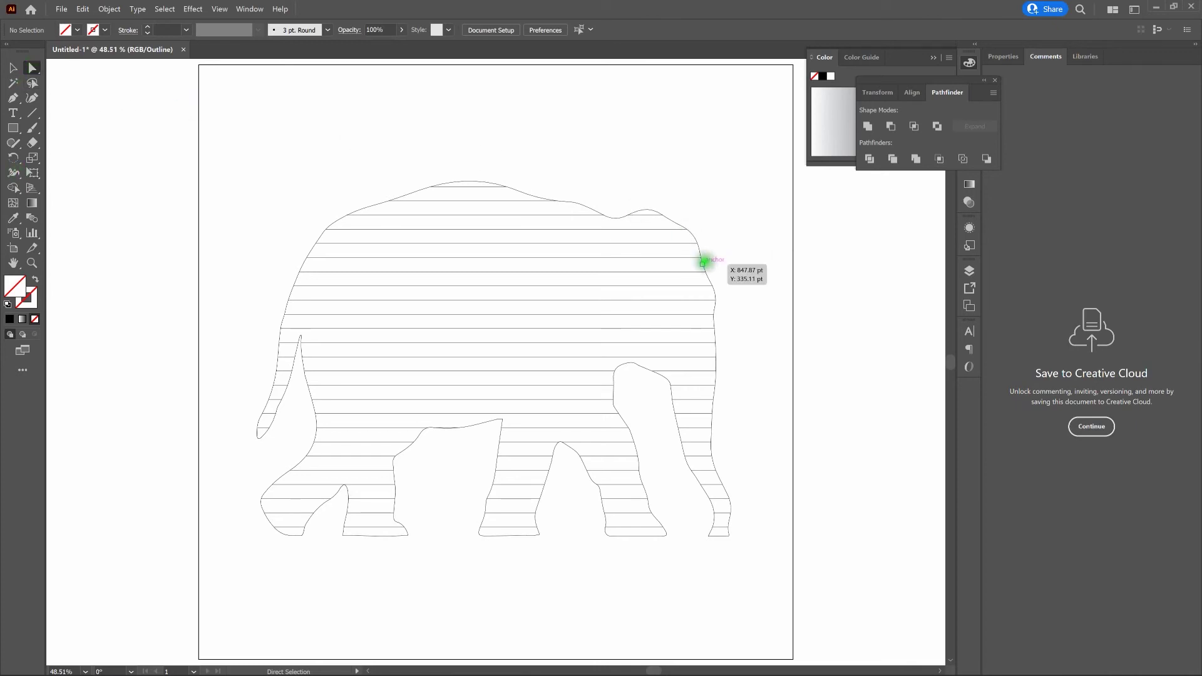
click(703, 262)
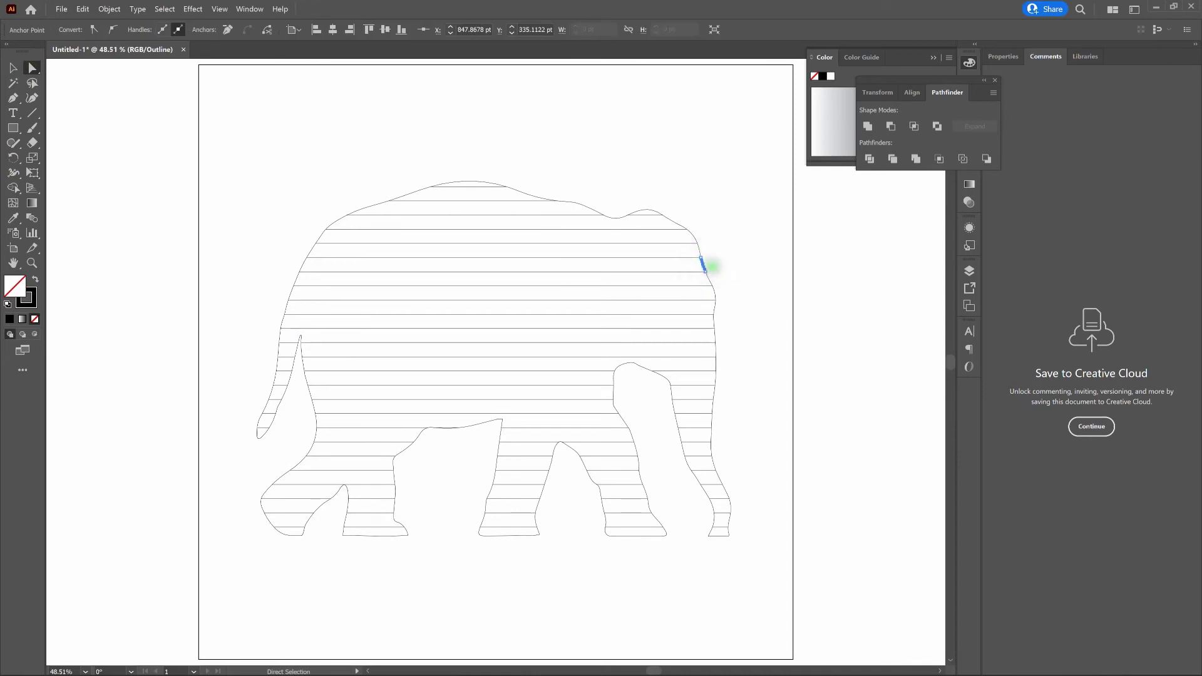
drag(702, 264, 699, 250)
click(164, 9)
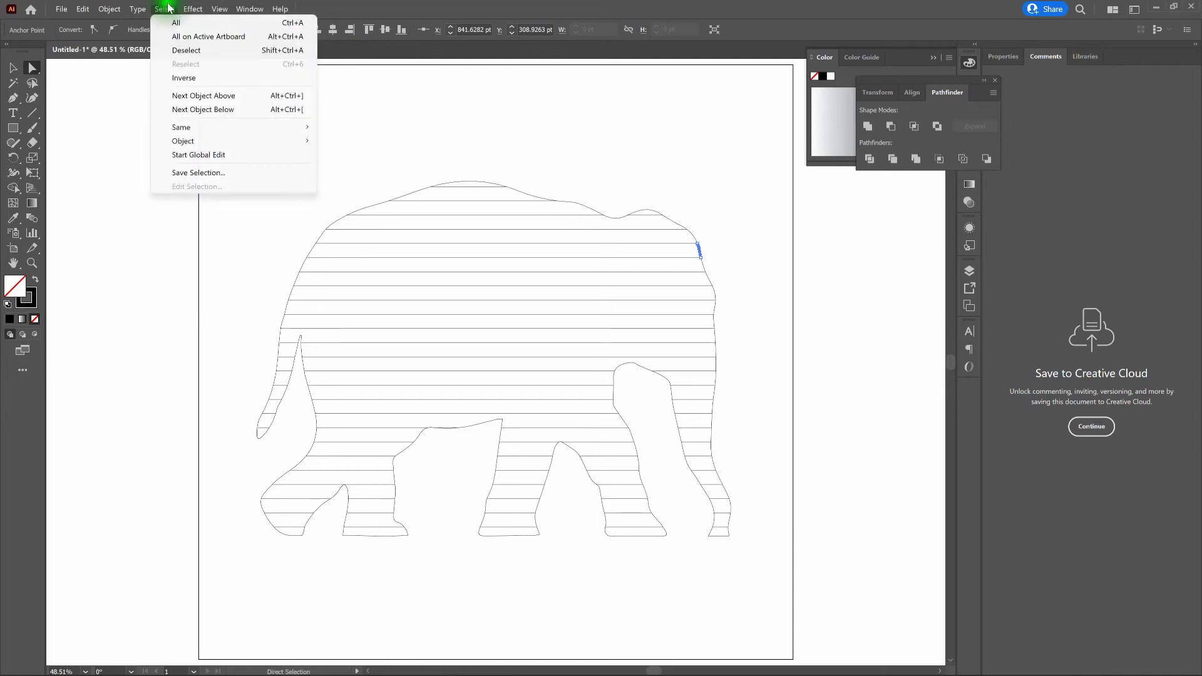
mouse_move(227, 127)
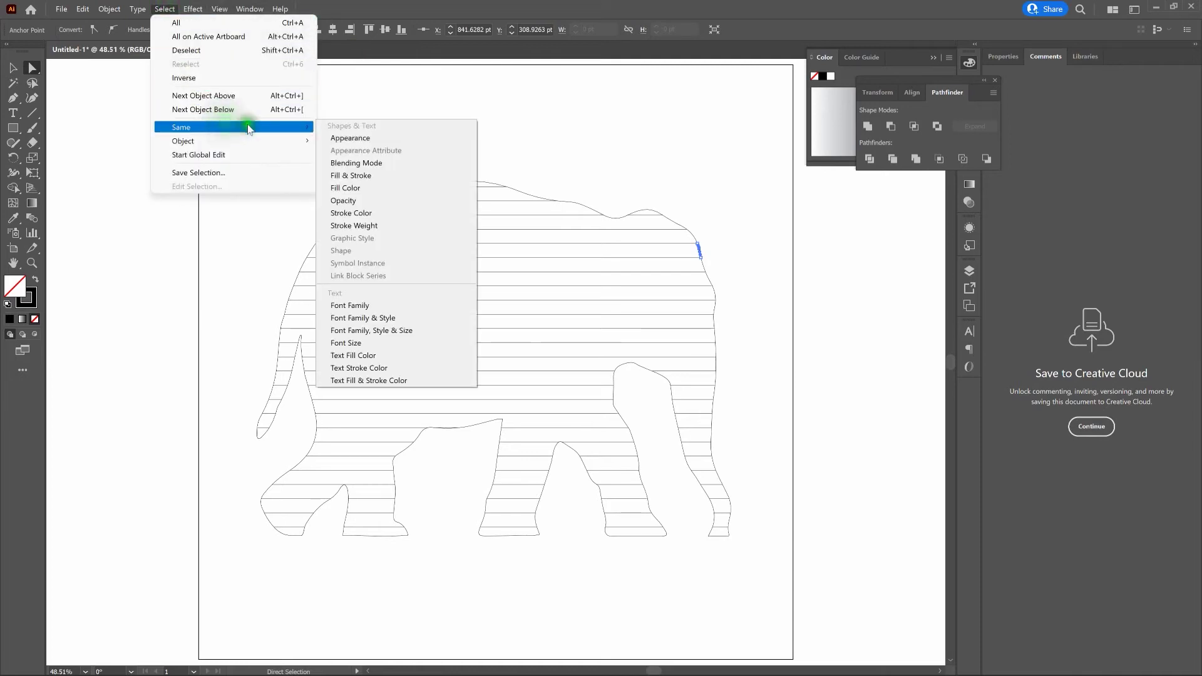
click(384, 138)
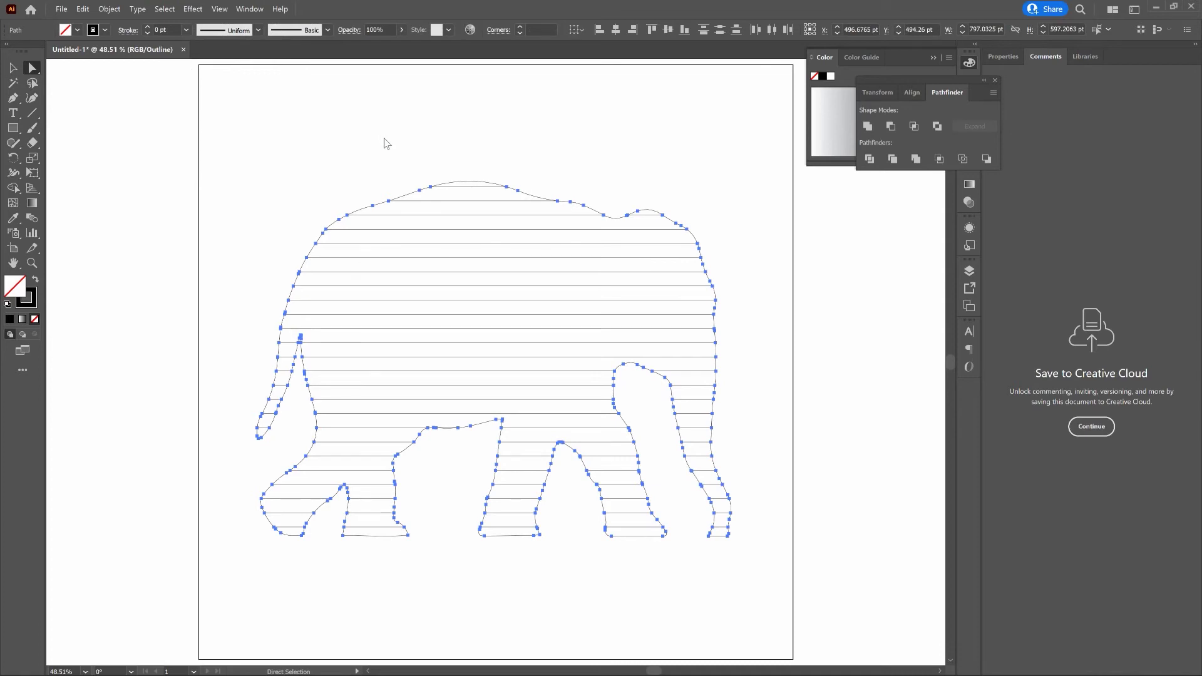
key(Delete)
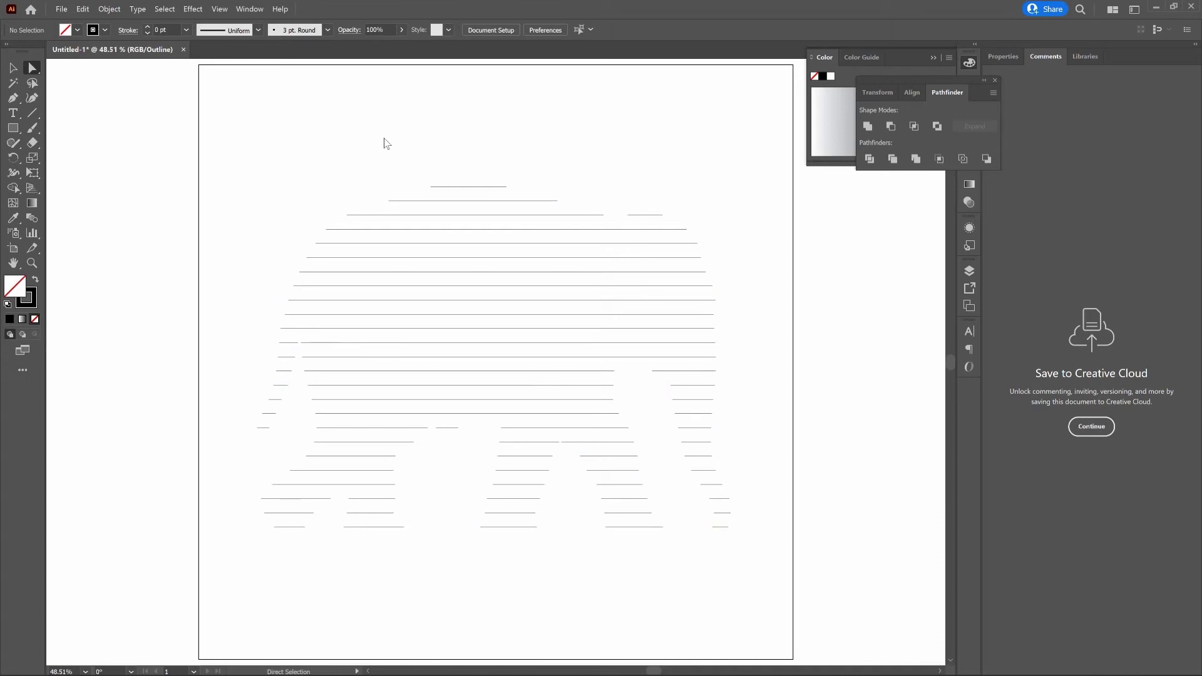
Step: Return to preview display and give all the horizontal lines the default black 1 pt stroke with no fill
key(v)
key(ctrl+y)
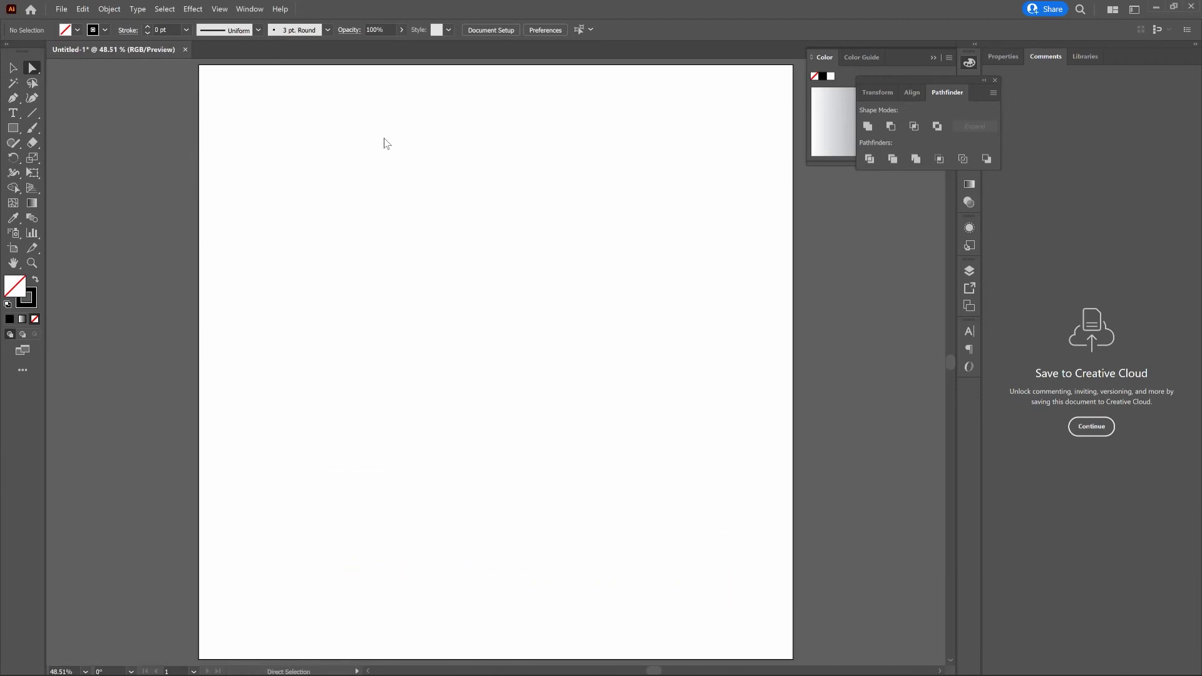
click(13, 68)
drag(215, 84, 827, 641)
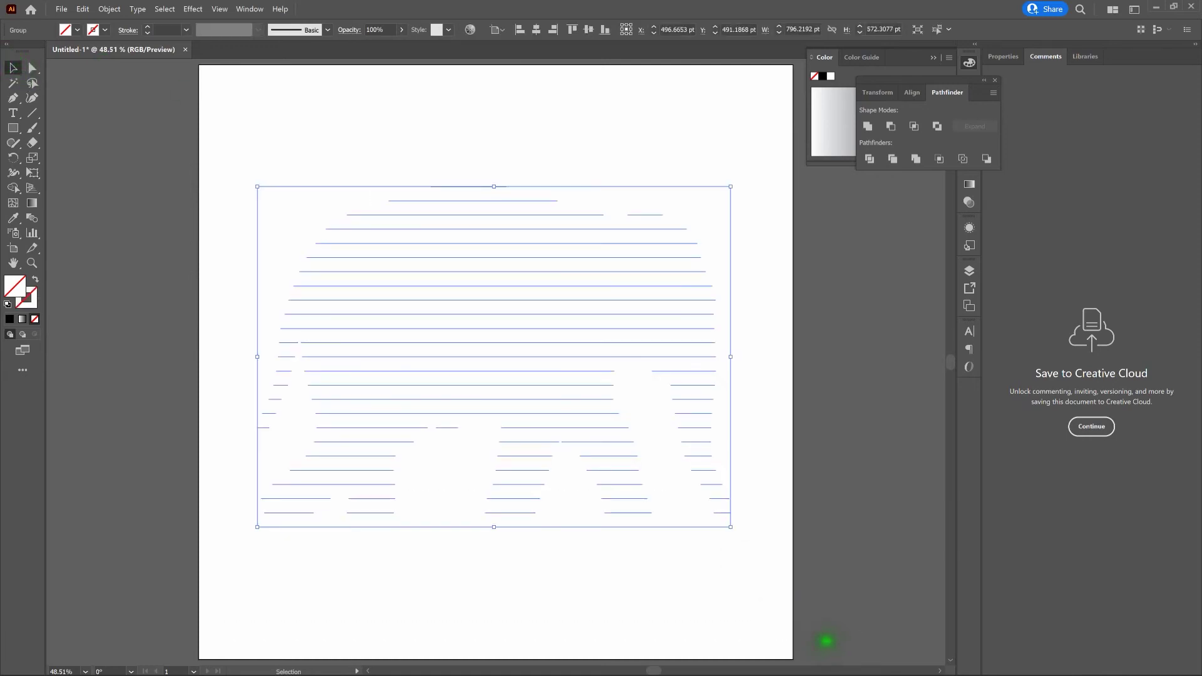
click(31, 304)
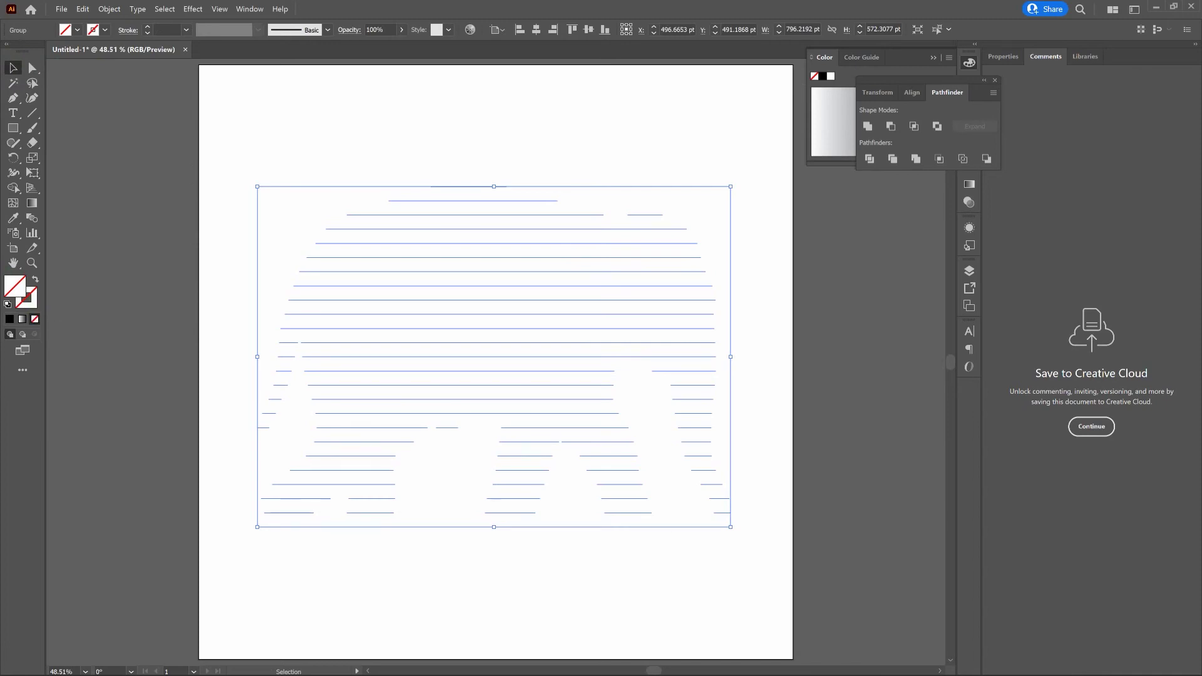
click(7, 304)
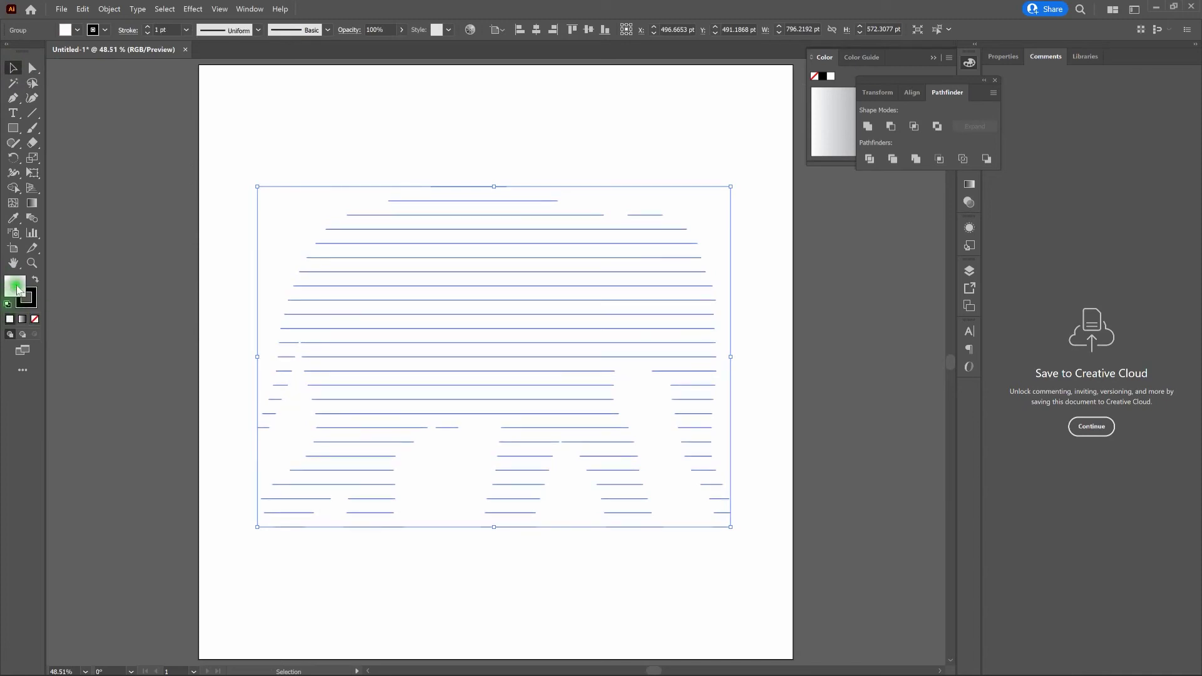
click(35, 318)
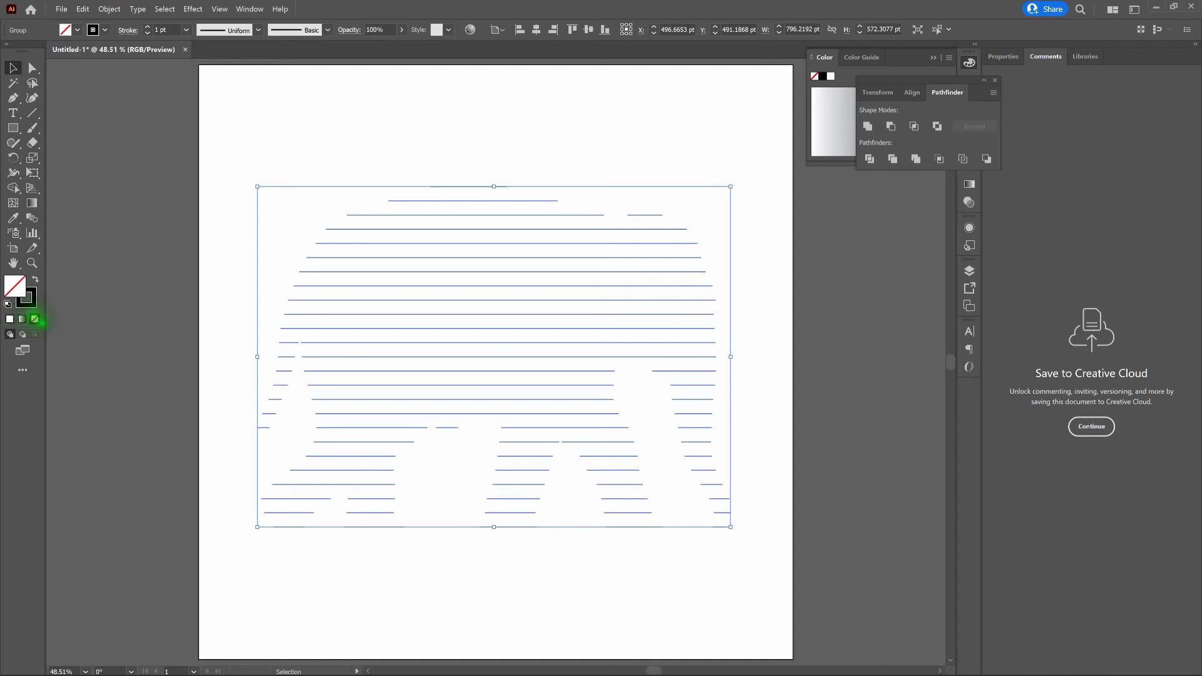
click(140, 339)
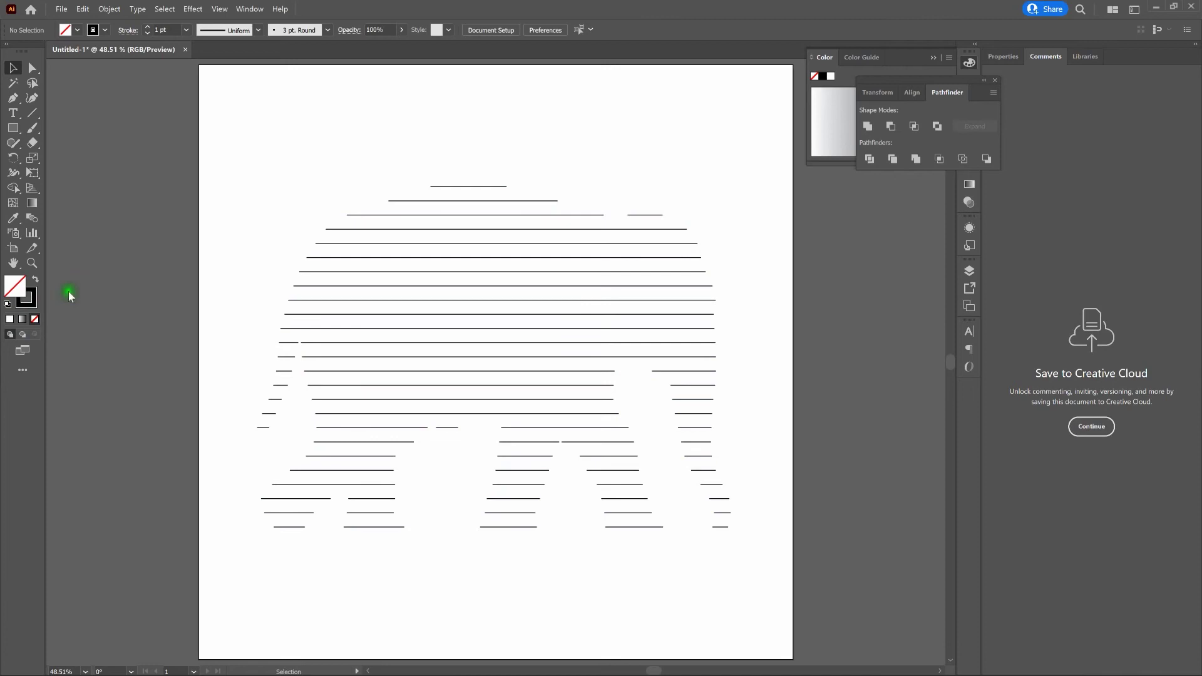
Step: Set the stroke weight of all the elephant's horizontal lines to 14 pt
click(26, 298)
drag(228, 124, 786, 565)
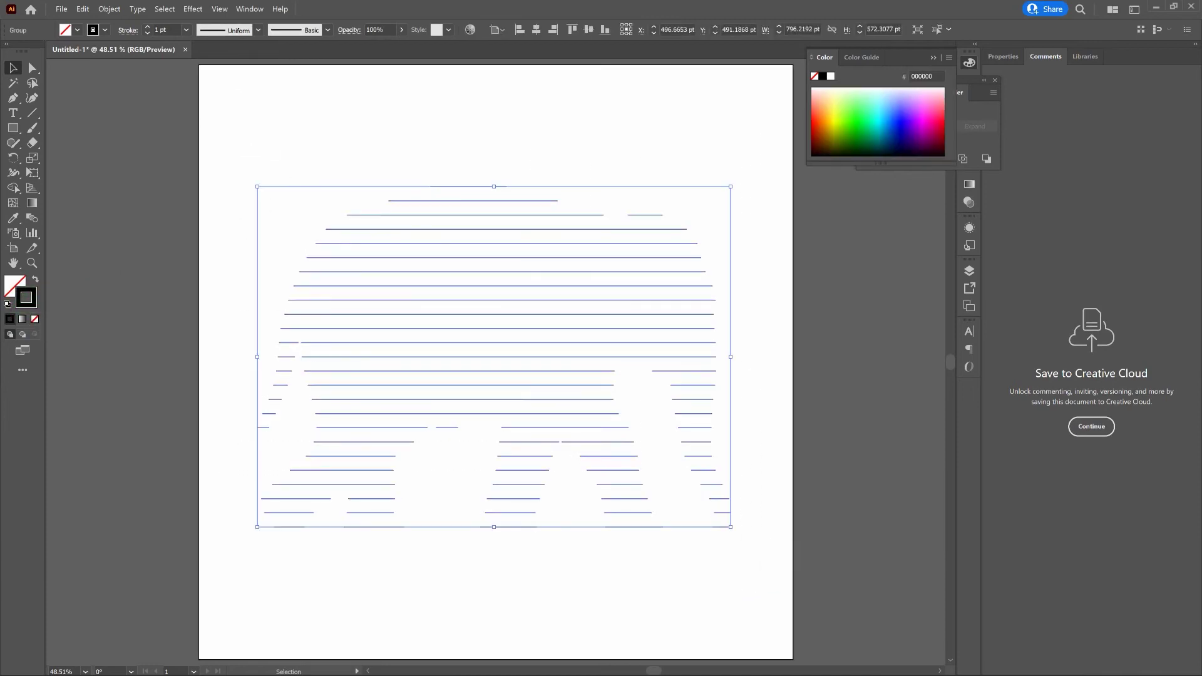
click(147, 29)
click(147, 29)
click(147, 29)
click(147, 28)
click(147, 29)
click(147, 28)
click(147, 29)
click(147, 29)
click(147, 28)
click(147, 28)
click(147, 29)
click(147, 29)
click(147, 29)
click(147, 29)
click(148, 29)
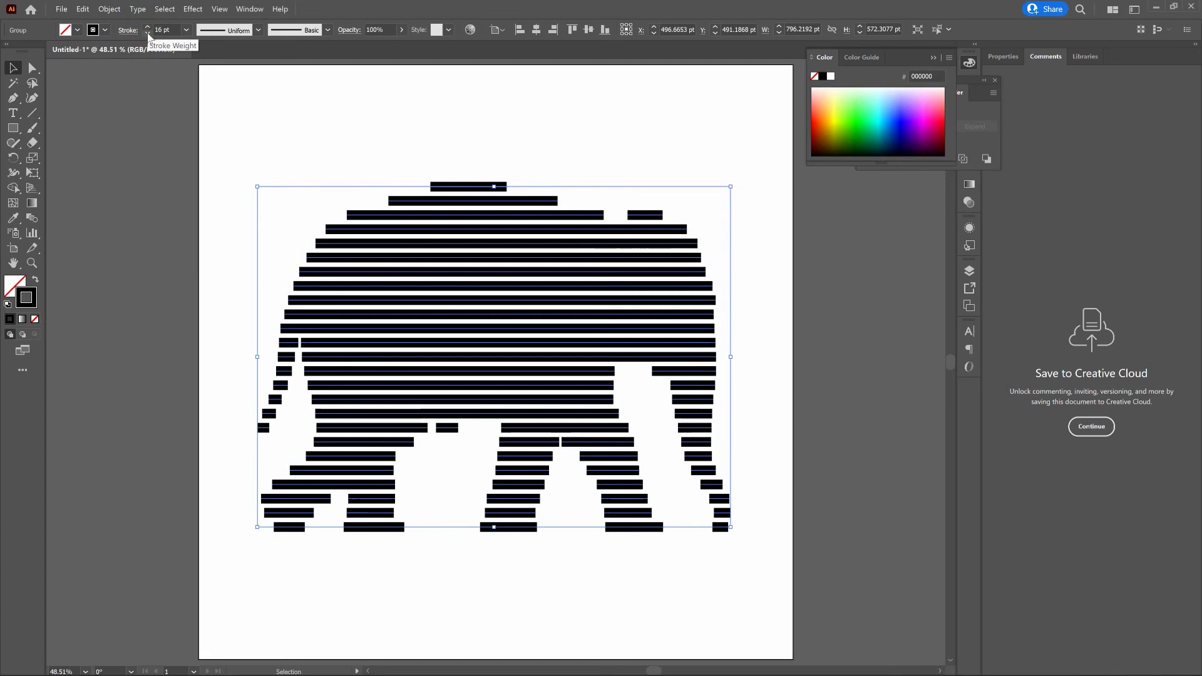
click(148, 33)
click(147, 33)
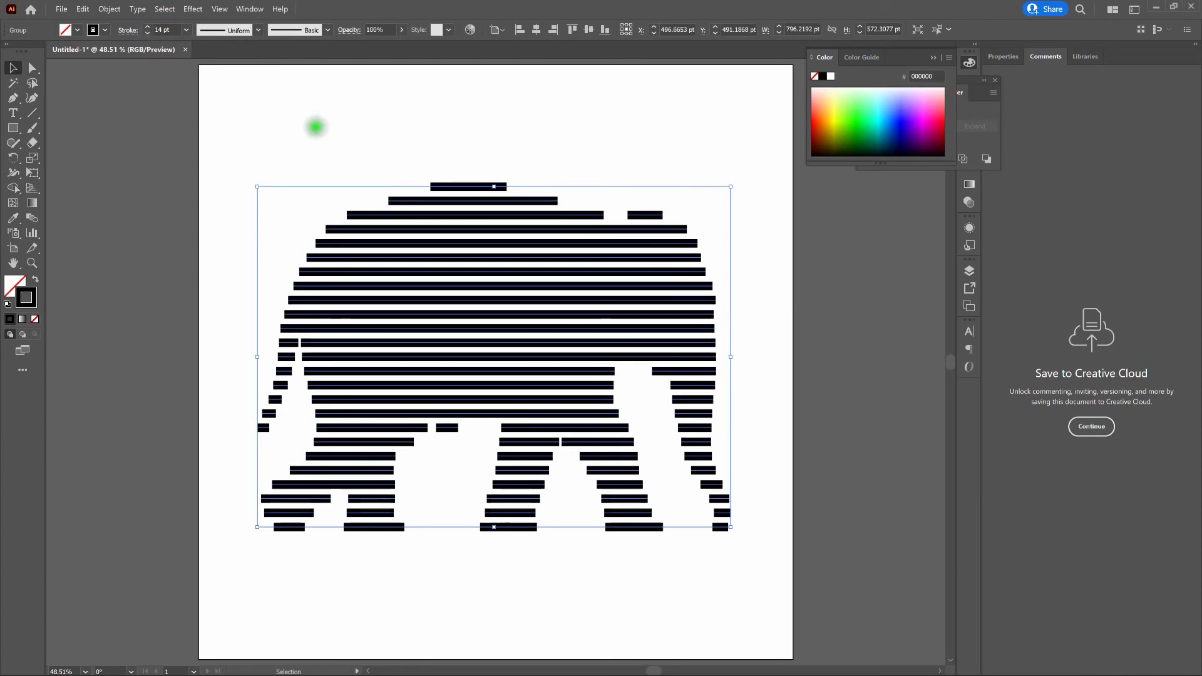
click(315, 127)
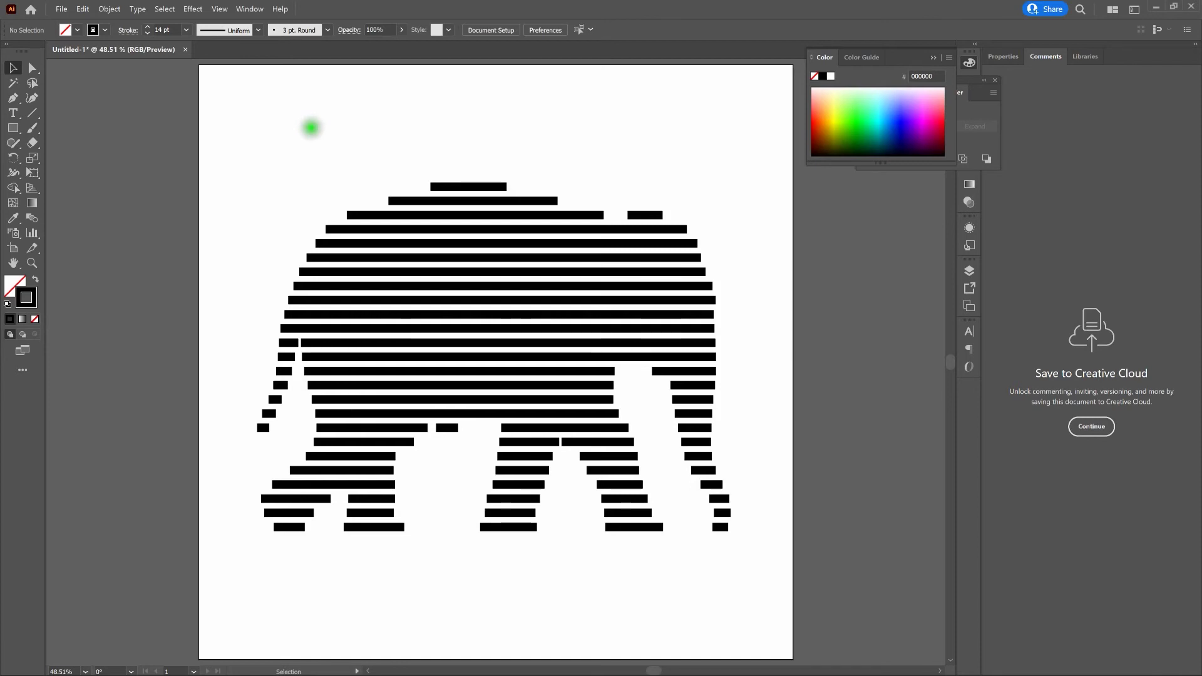
Step: Give all the elephant's stripes round caps in the stroke settings
drag(209, 138, 764, 567)
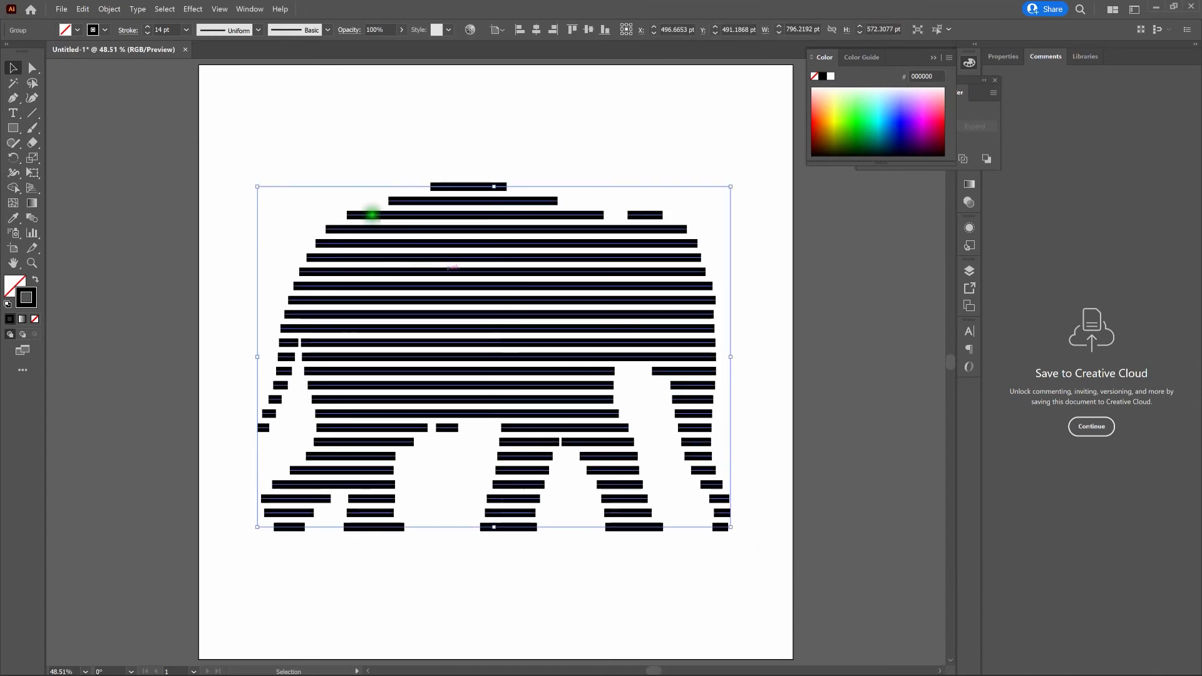
click(245, 9)
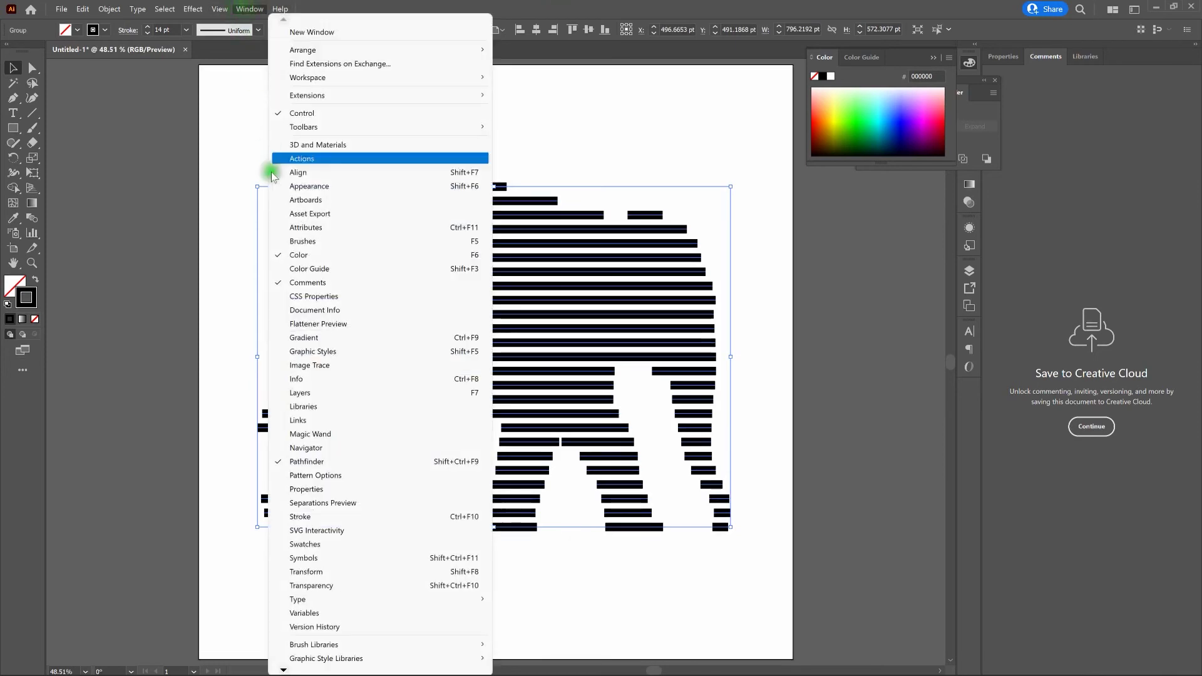
click(349, 516)
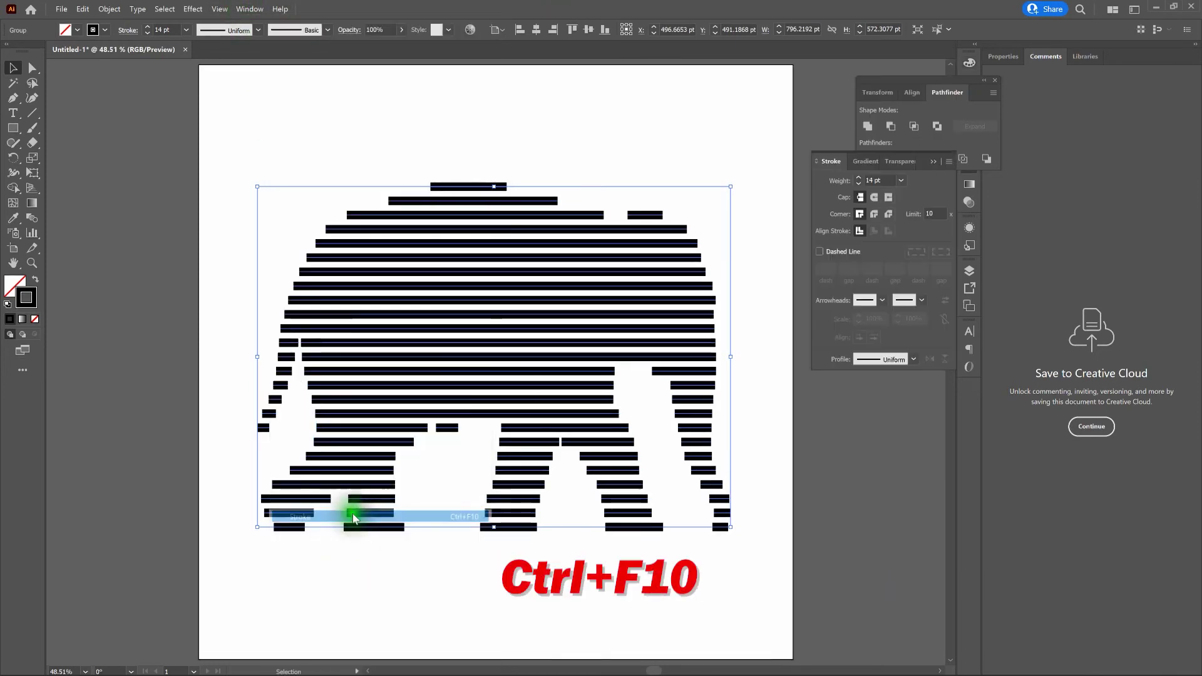
click(995, 80)
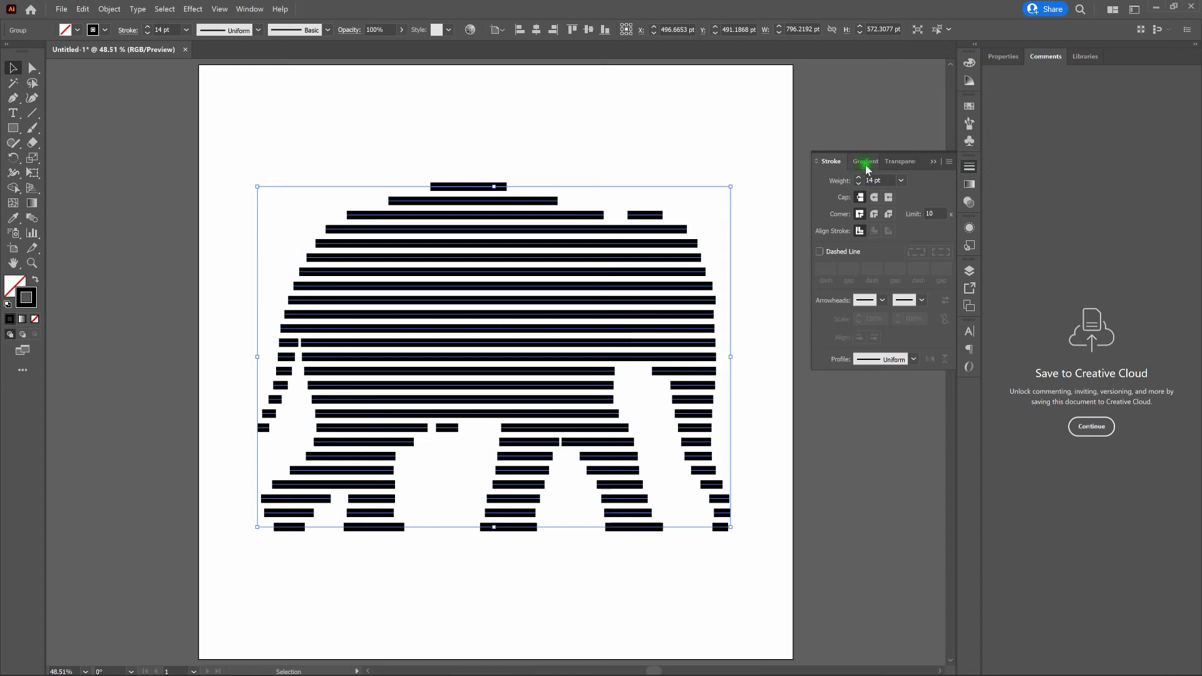
click(874, 198)
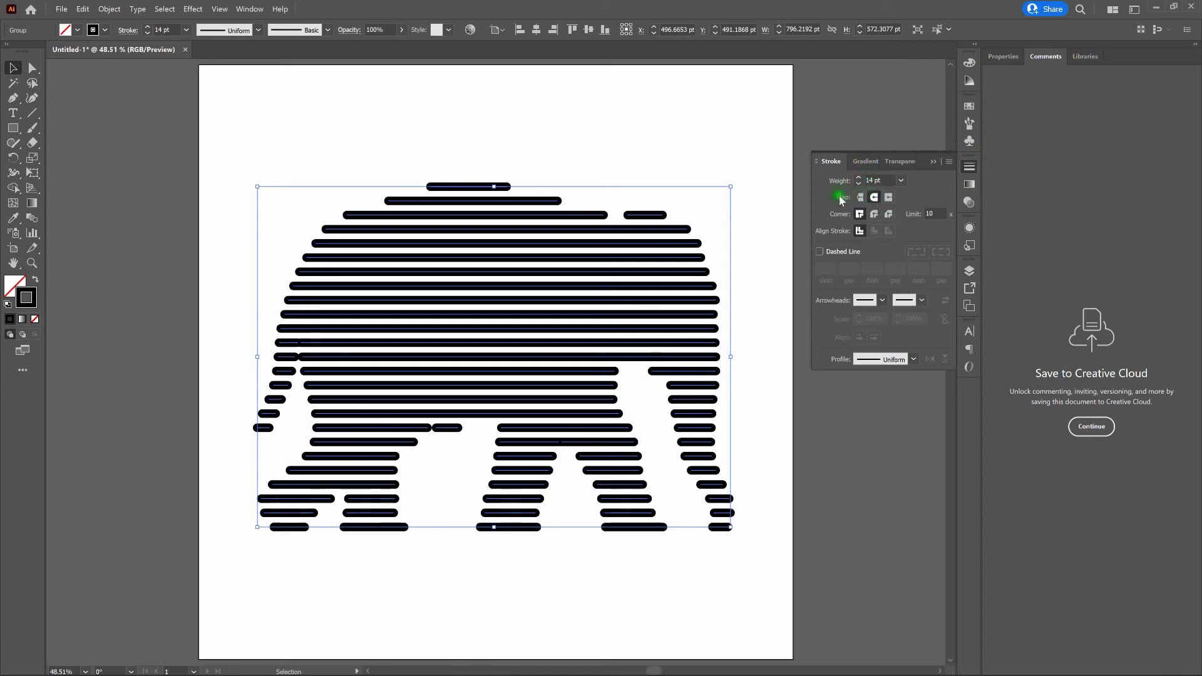
click(774, 177)
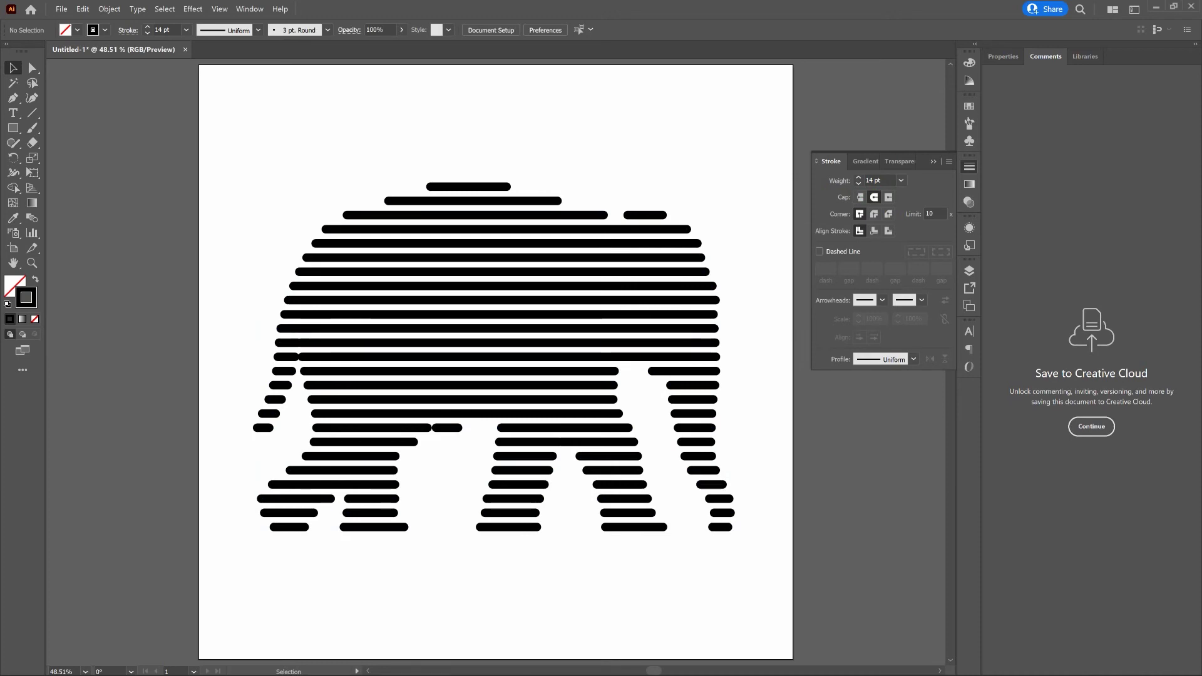
Step: Nudge the short belly stripe seven increments to the right, away from the neighbouring hind-leg stripe
key(a)
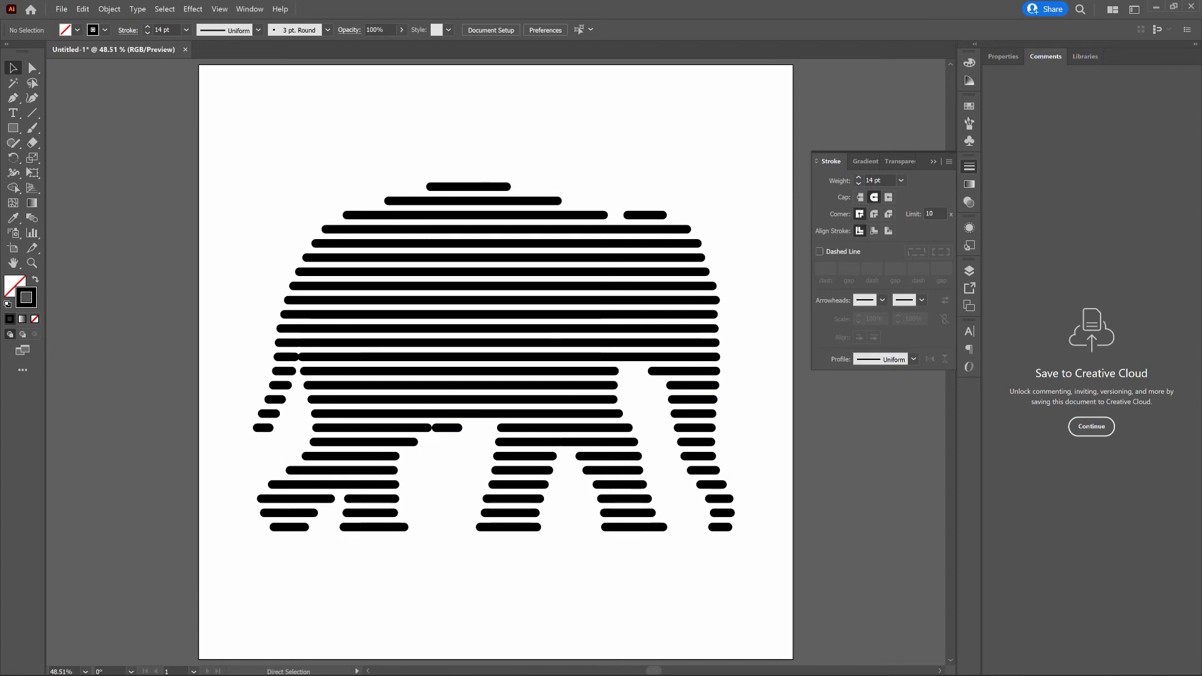
key(ctrl+y)
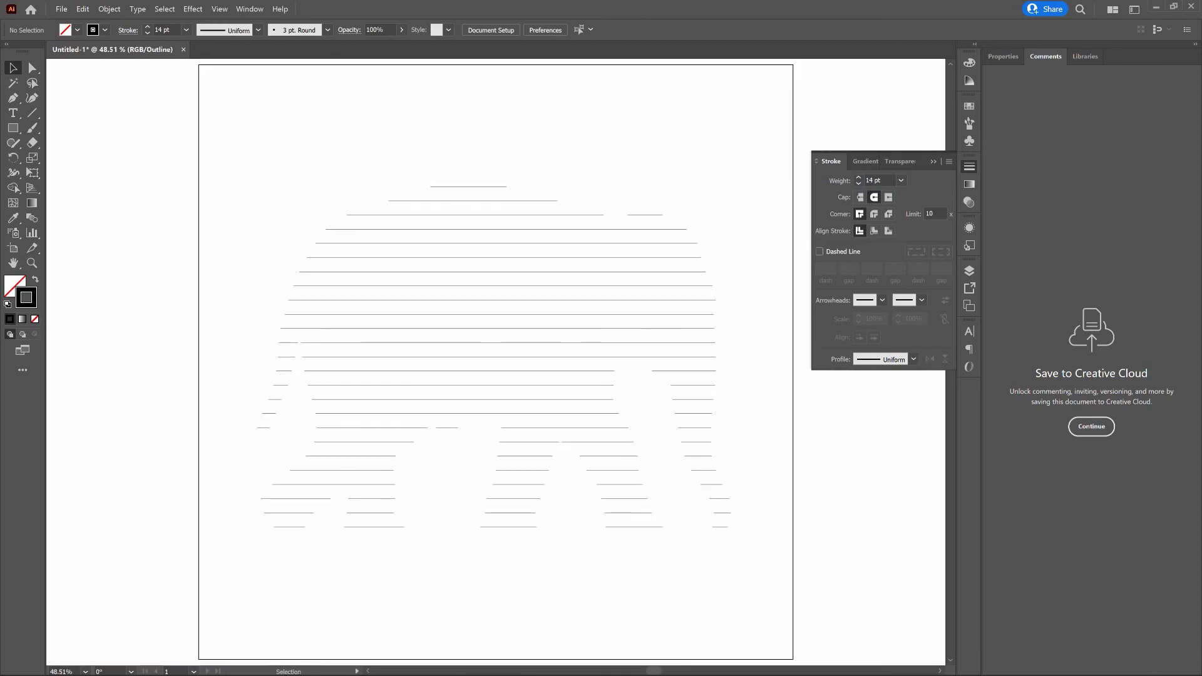
drag(394, 397, 570, 483)
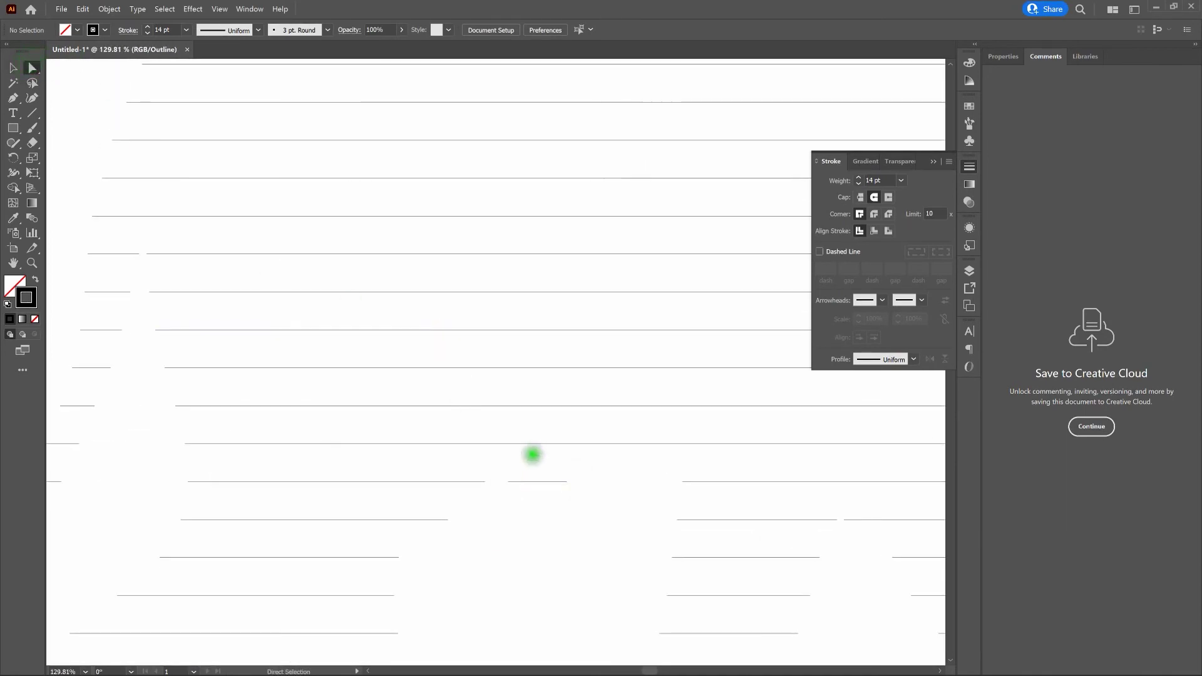
key(a)
click(507, 481)
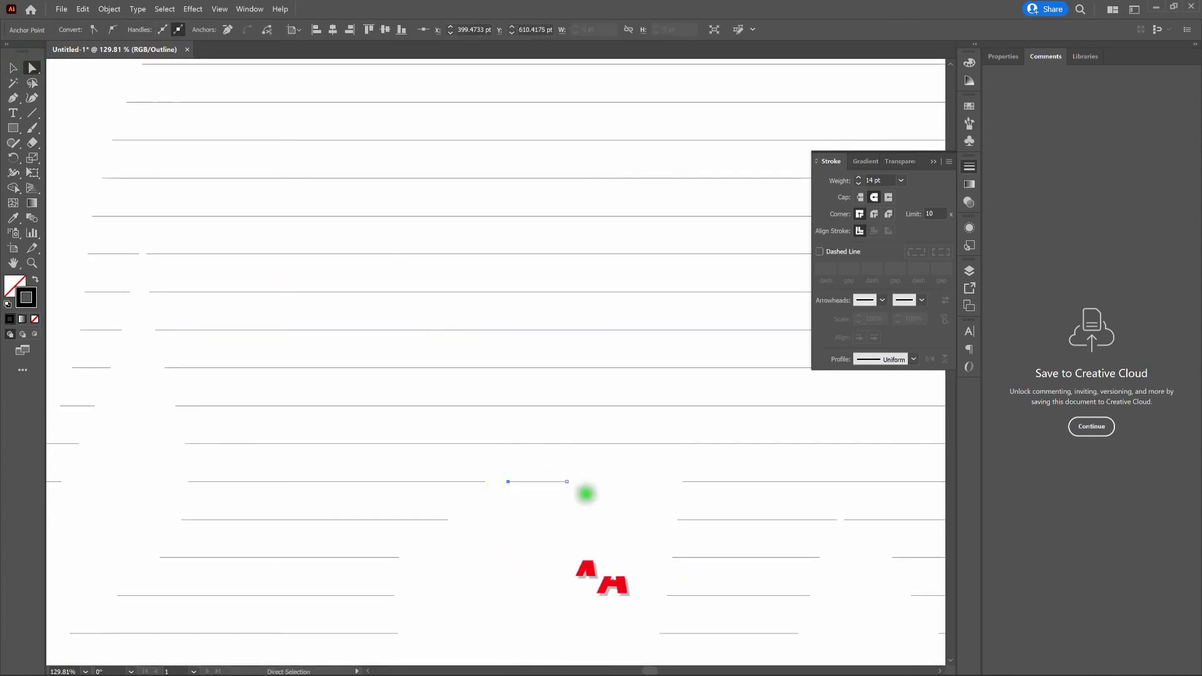
key(ctrl)
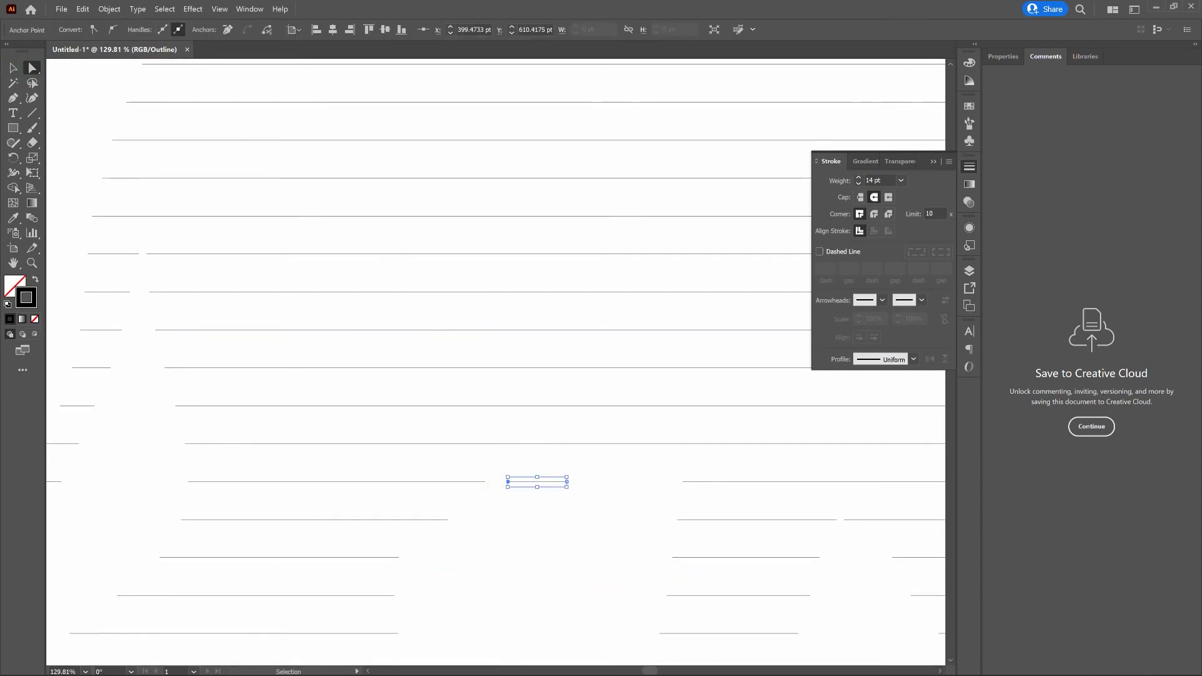
key(ctrl+y)
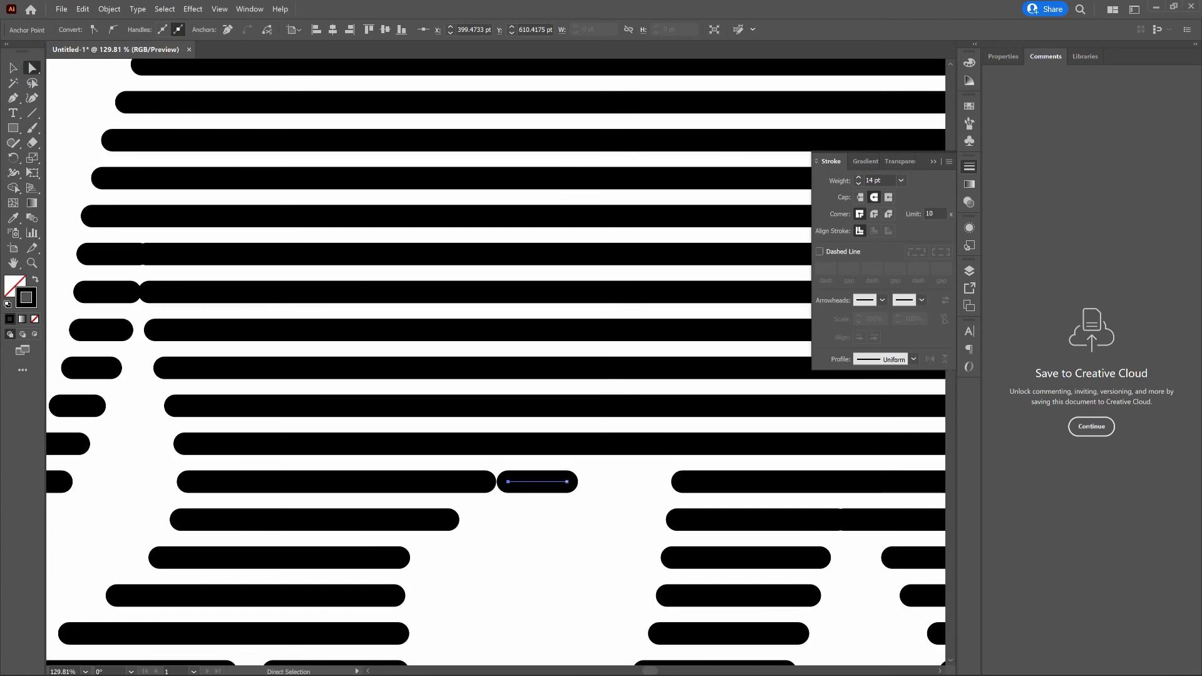
key(Right)
key(Right)
key(Right)
key(Right)
key(Right)
key(Right)
key(Right)
click(590, 491)
key(ctrl+0)
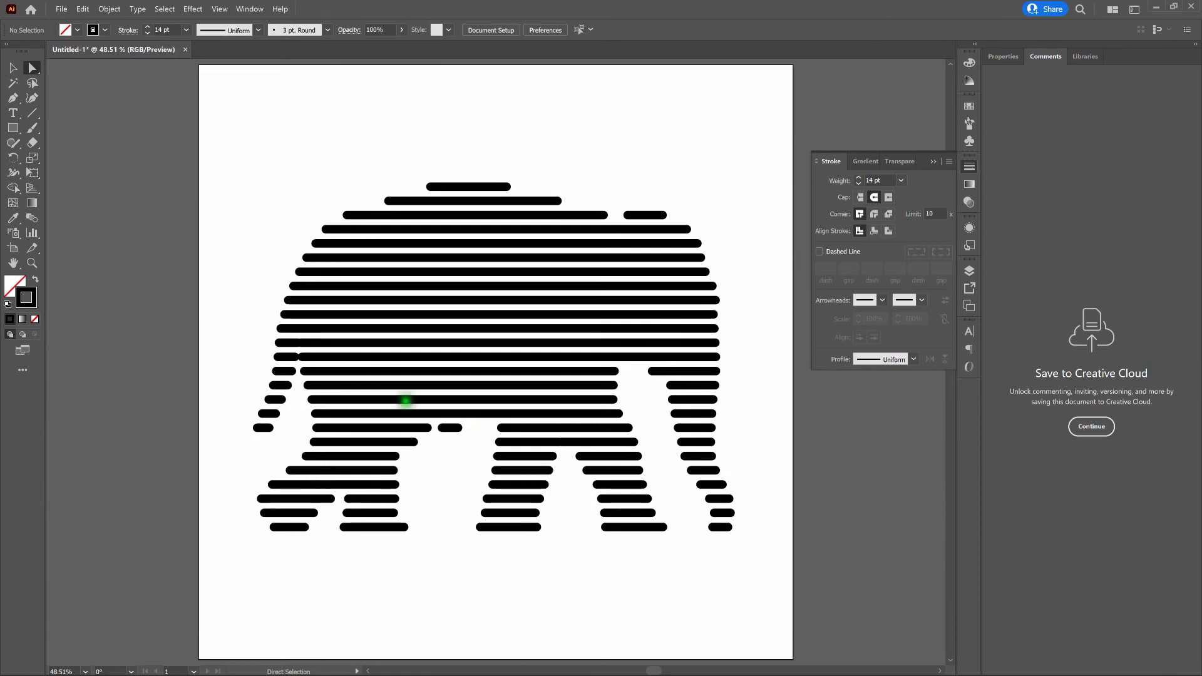
Step: Join the facing endpoints of the uppermost split stripe, where the tail meets the body, into one path
drag(279, 338, 521, 460)
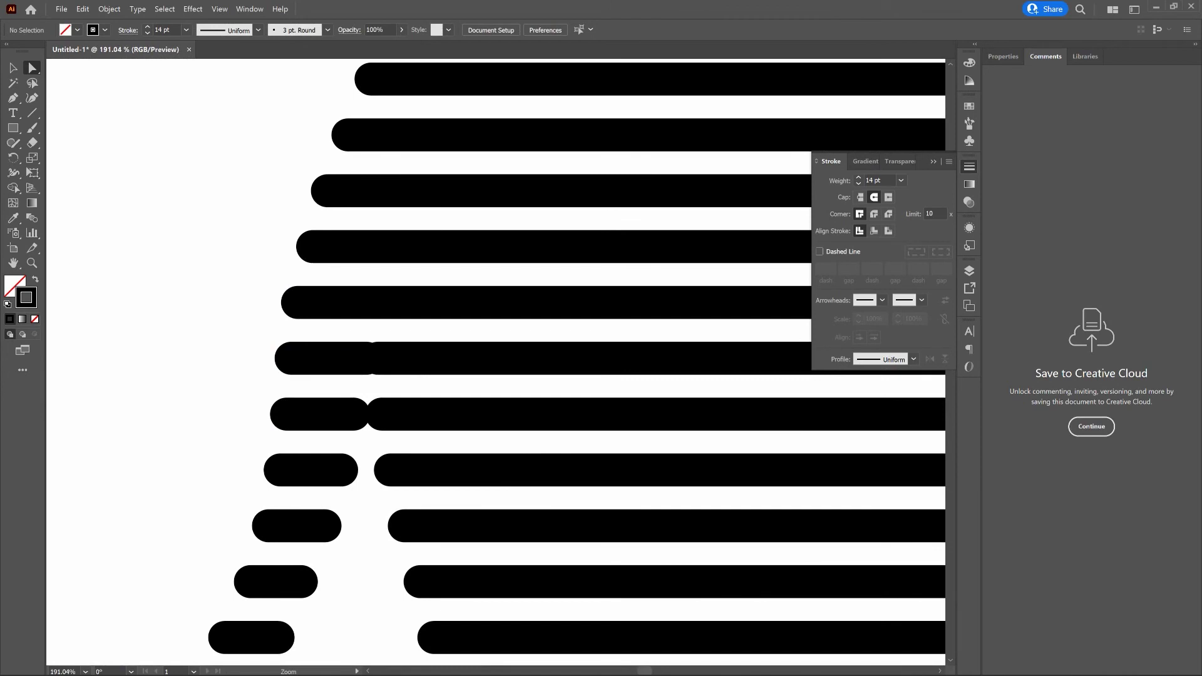
key(ctrl+y)
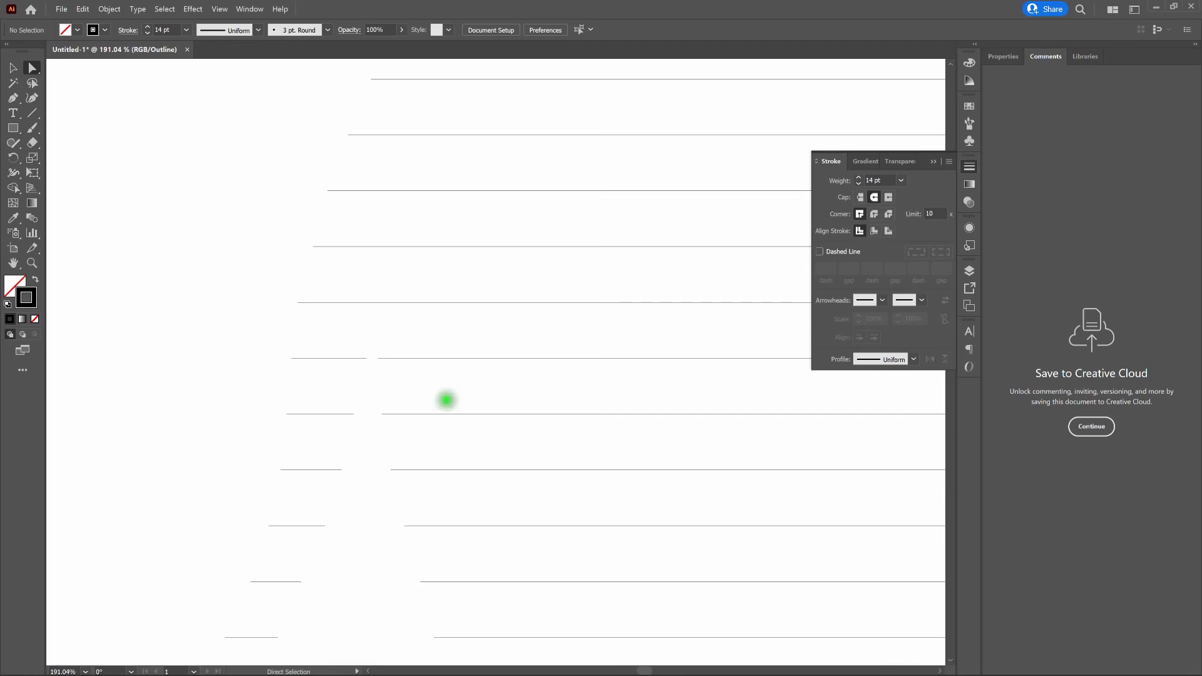
drag(352, 343, 388, 374)
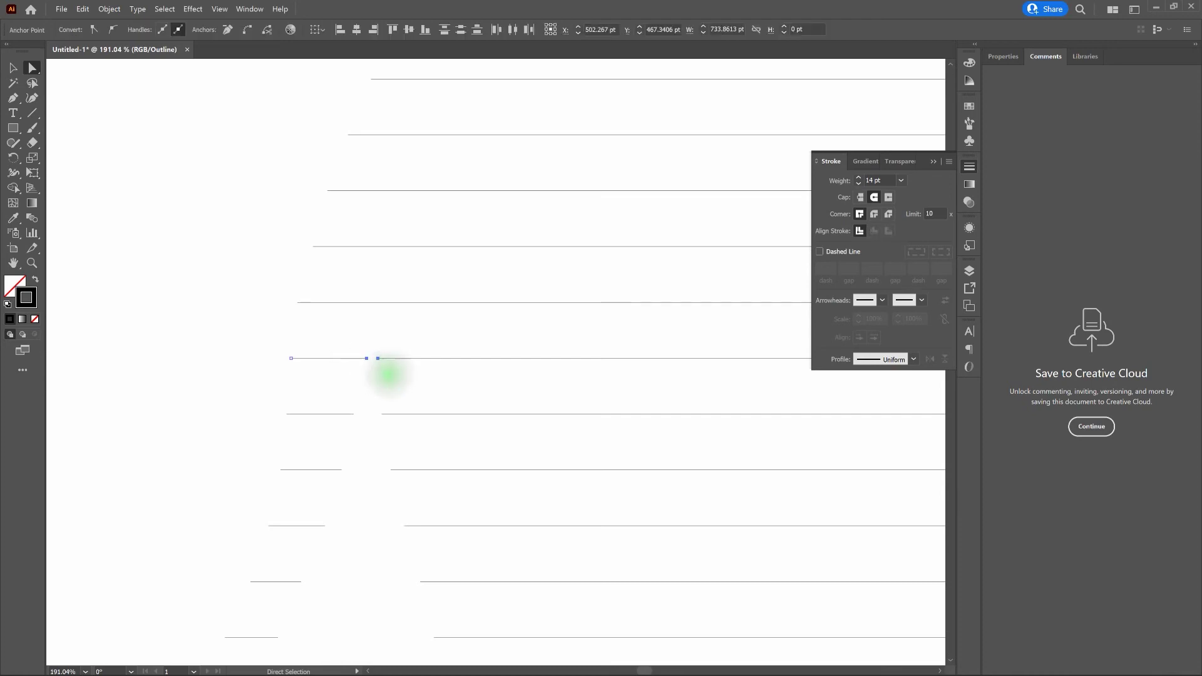
click(110, 9)
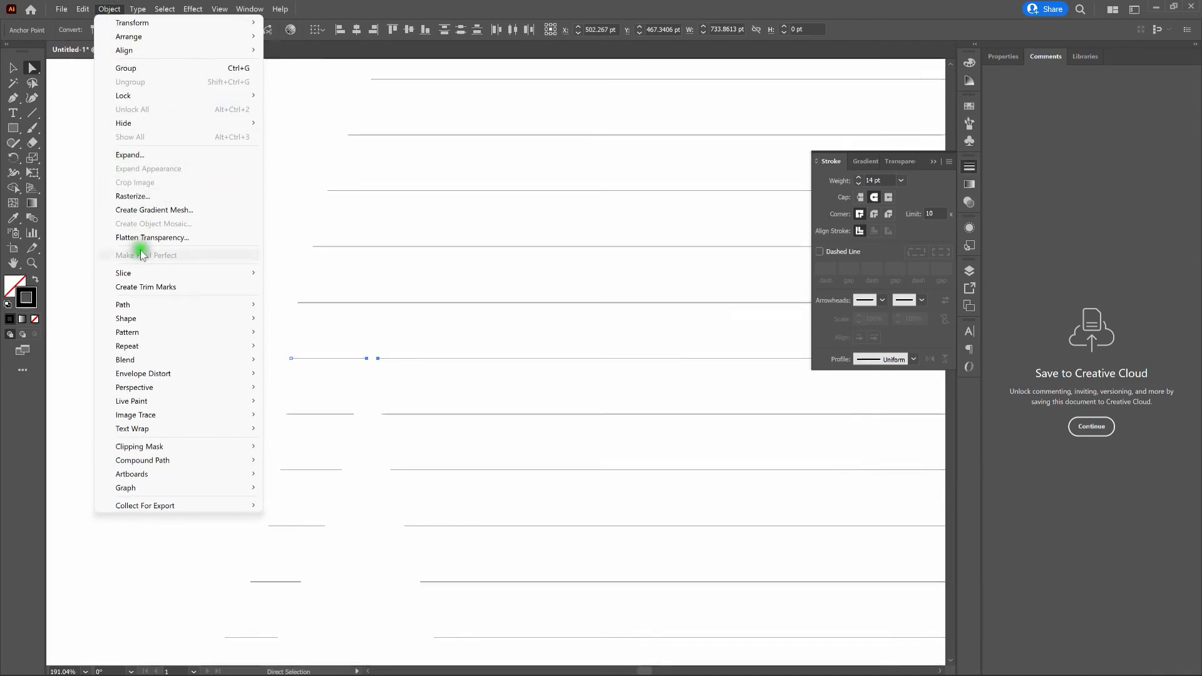
mouse_move(175, 303)
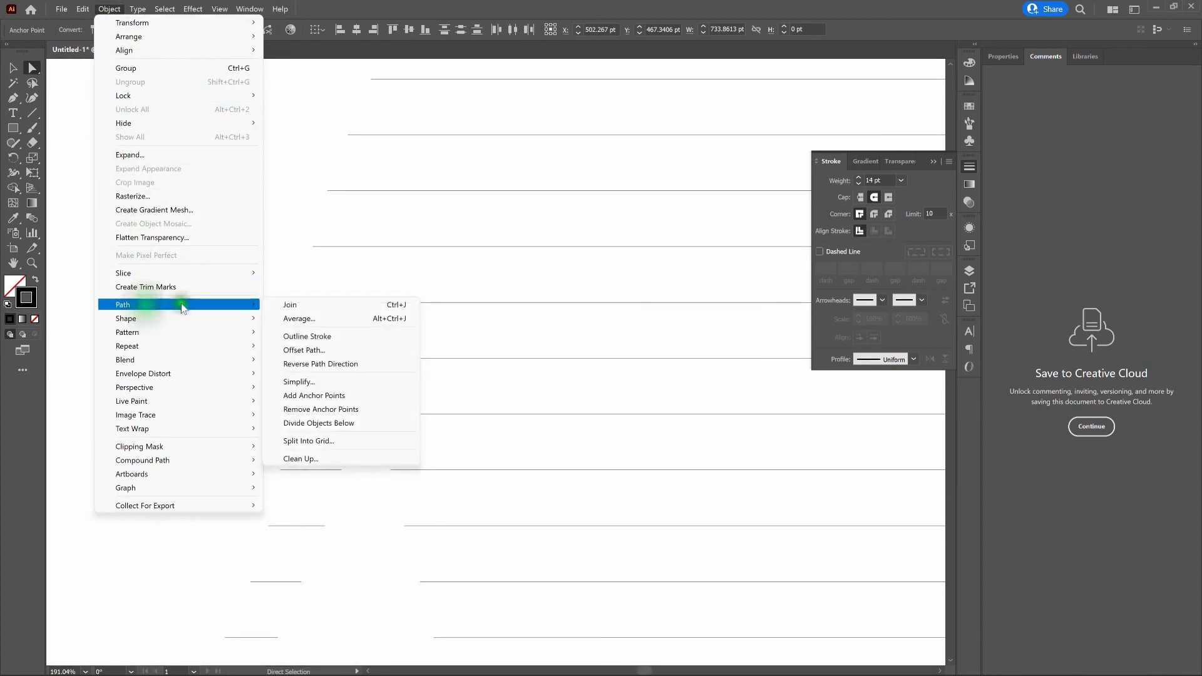
click(274, 307)
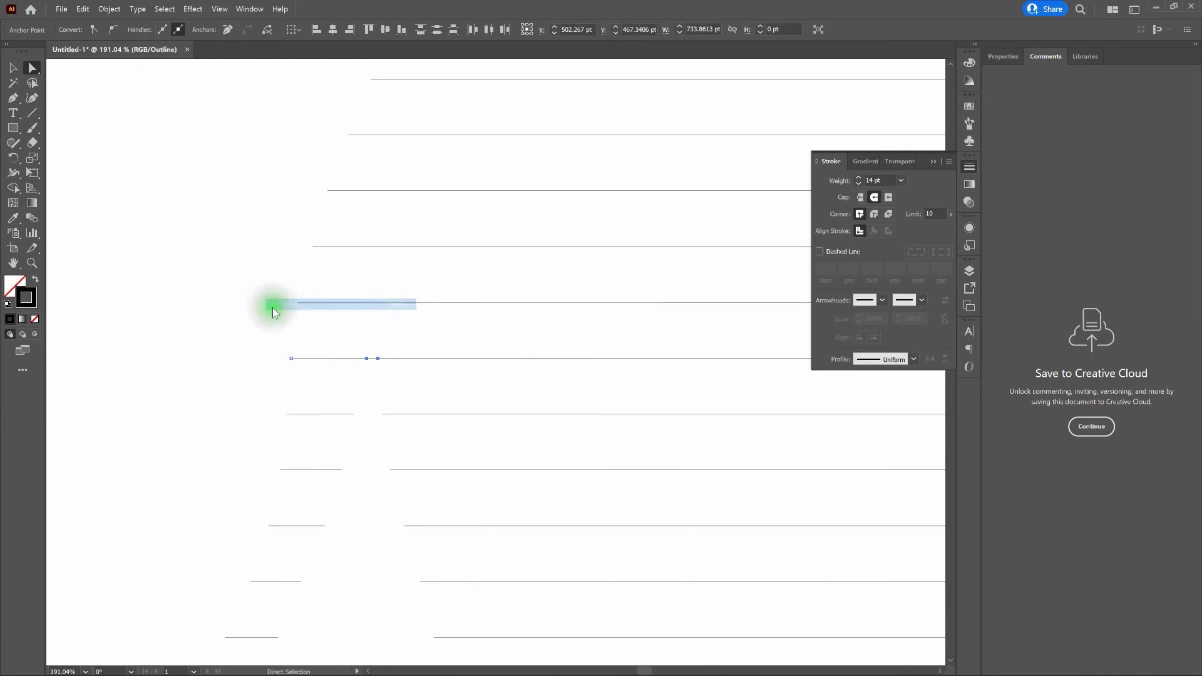
Step: Shift the tail-side endpoints of the two uppermost split body stripes 14 pt to the right, widening the gap to the tail
click(397, 390)
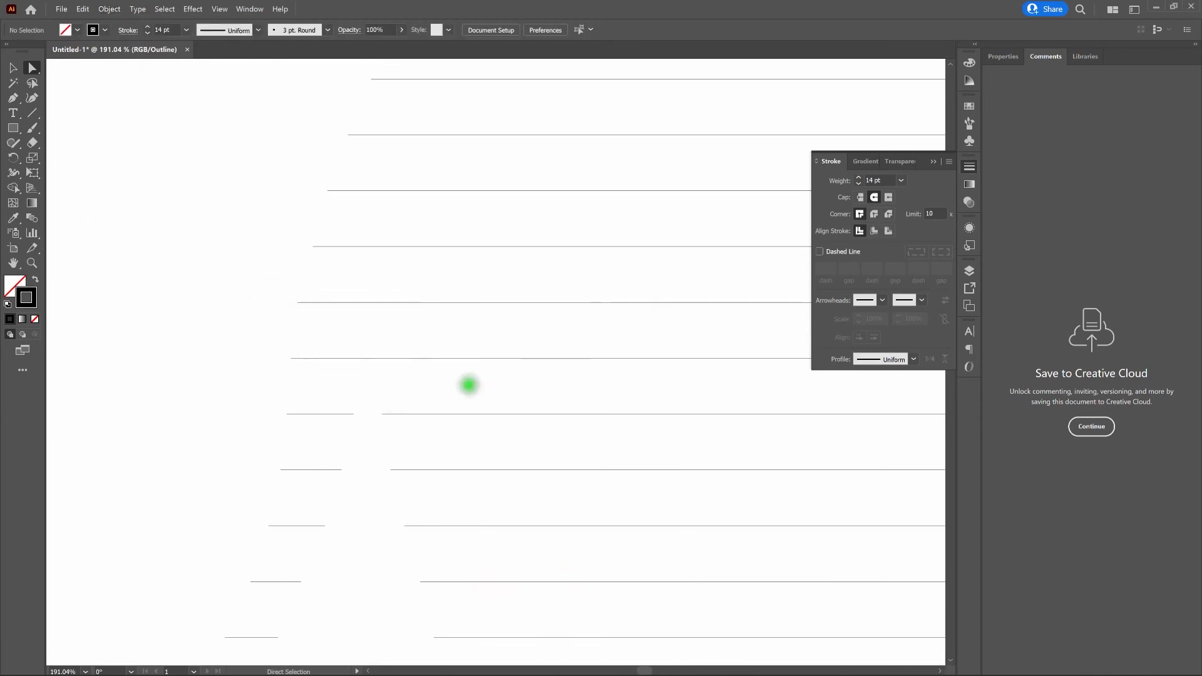
key(ctrl)
key(ctrl+y)
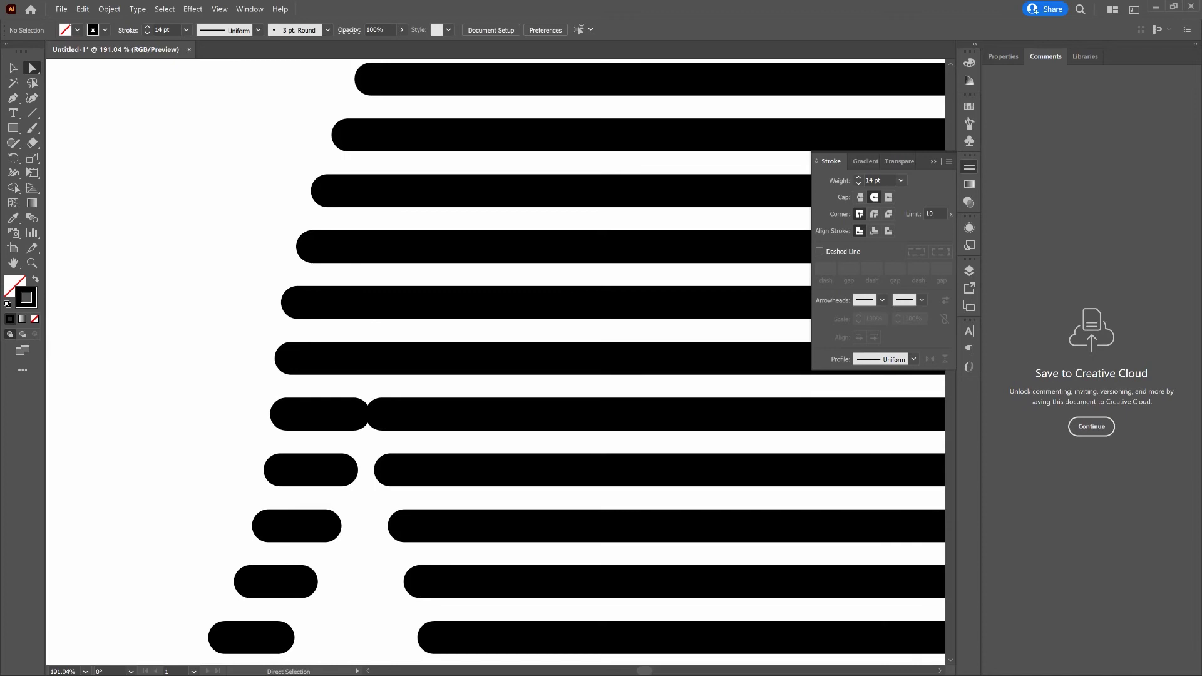
key(ctrl)
key(ctrl+y)
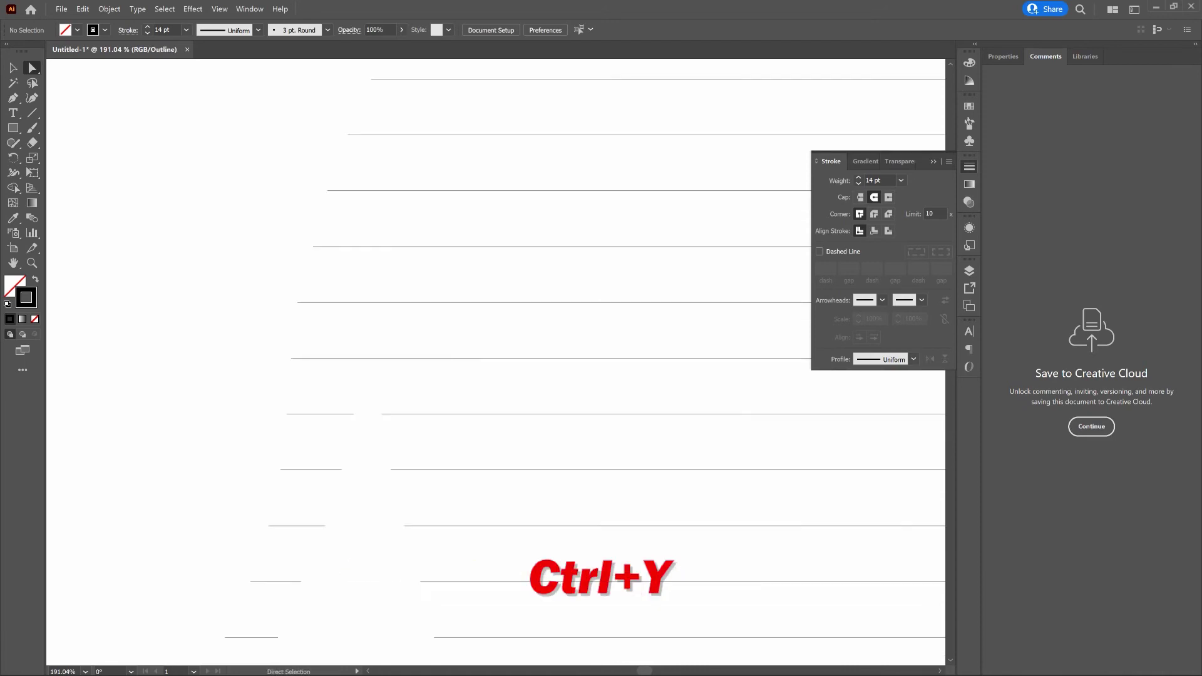
drag(376, 399, 395, 487)
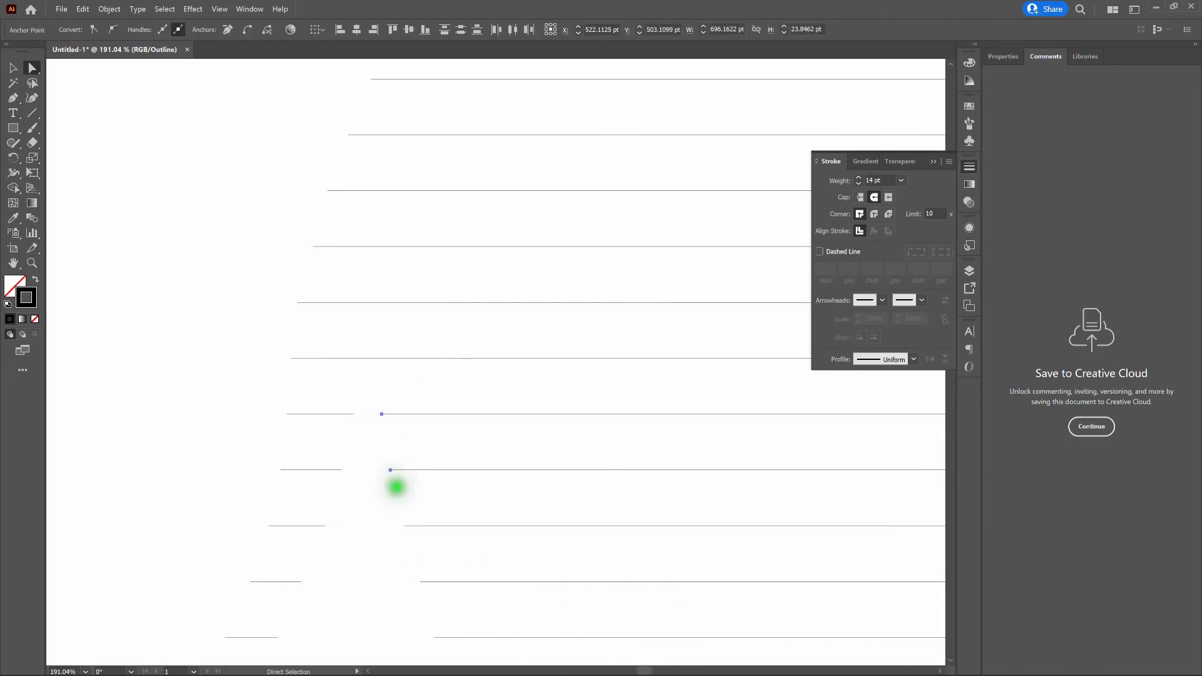
key(ctrl)
key(ctrl+y)
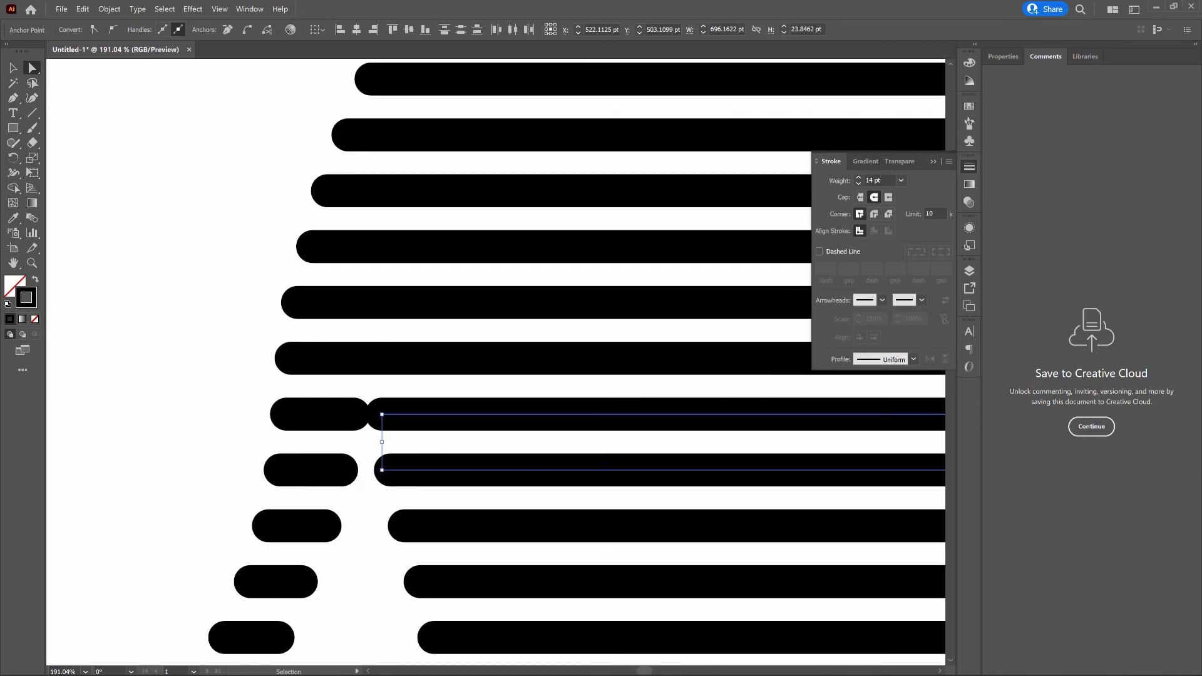
key(Right)
key(Right)
key(Right)
key(Right)
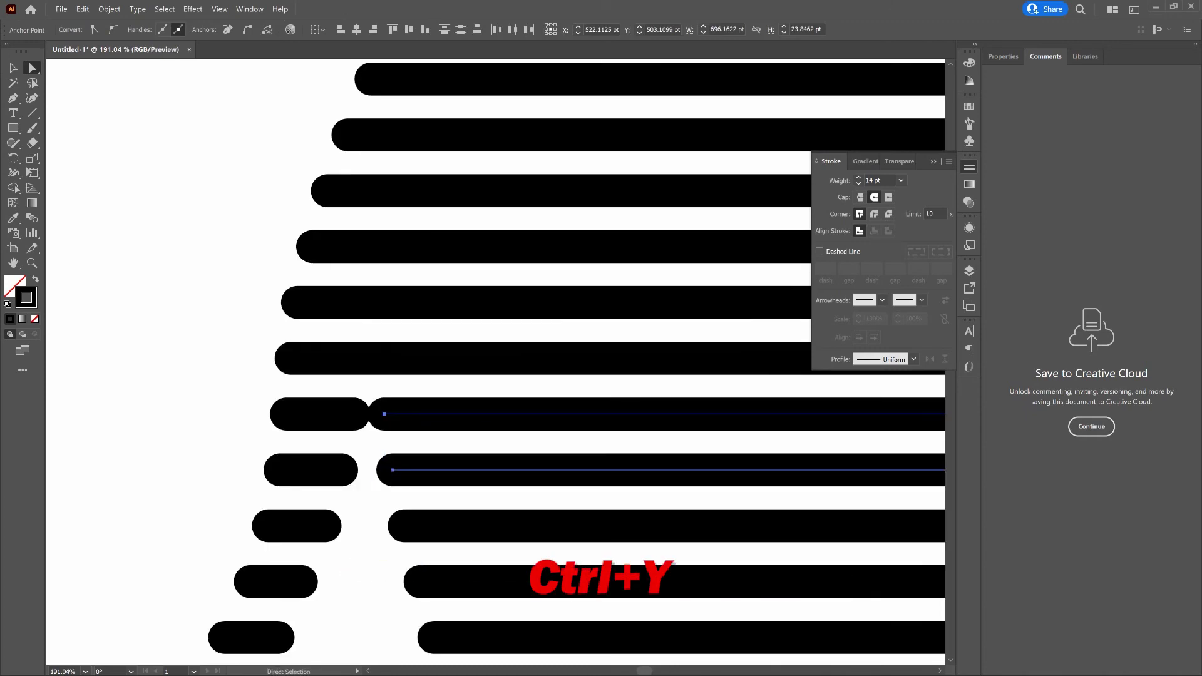
key(Right)
key(Right)
key(Right)
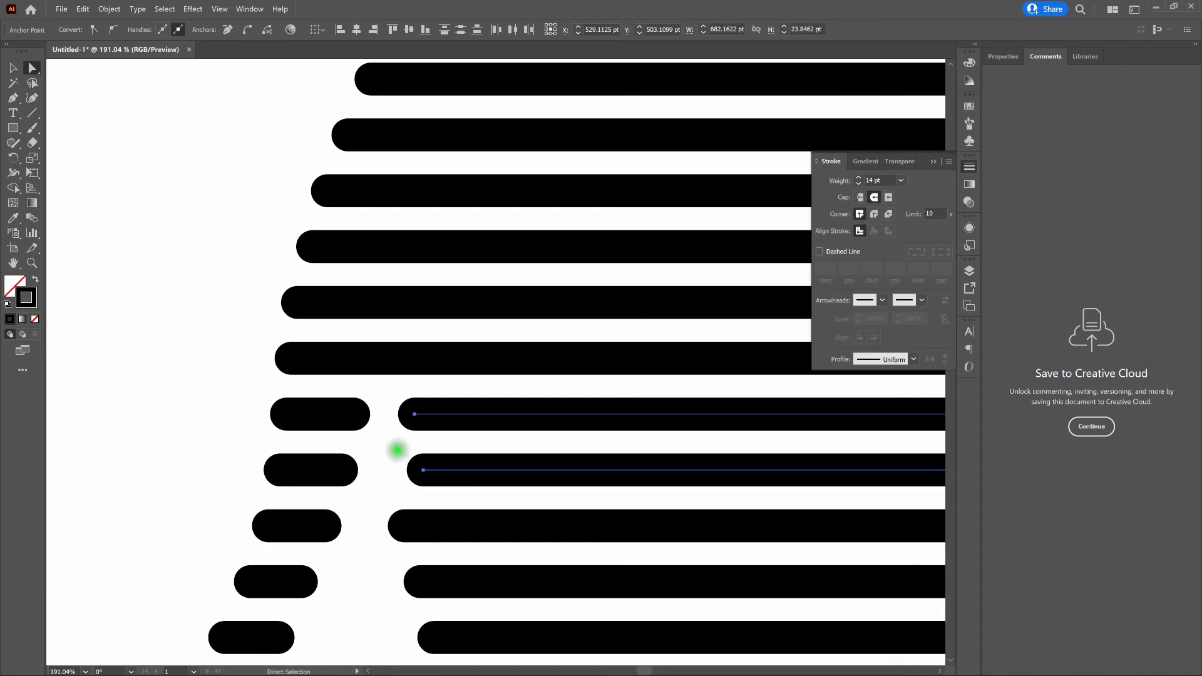
Step: Move the tail-side endpoint of the second split body stripe 6 pt back to the left, then fit the artboard in view
click(385, 446)
drag(418, 459, 437, 492)
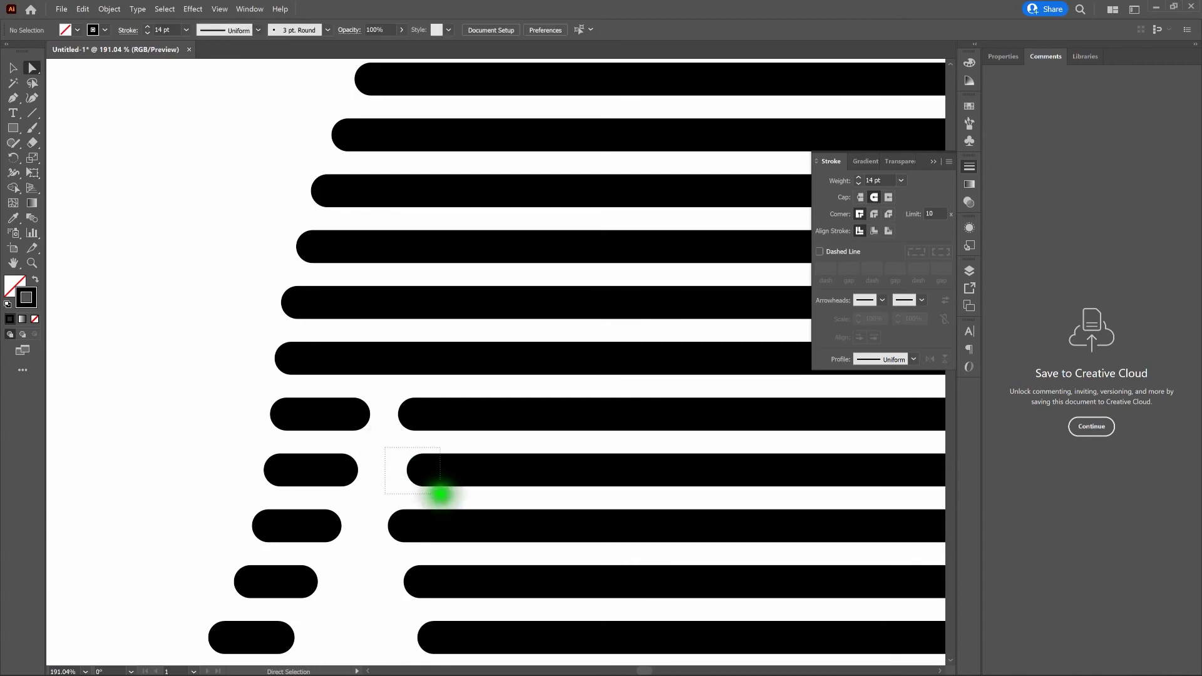
key(Left)
key(Left)
key(Left)
key(Left)
key(Left)
key(Left)
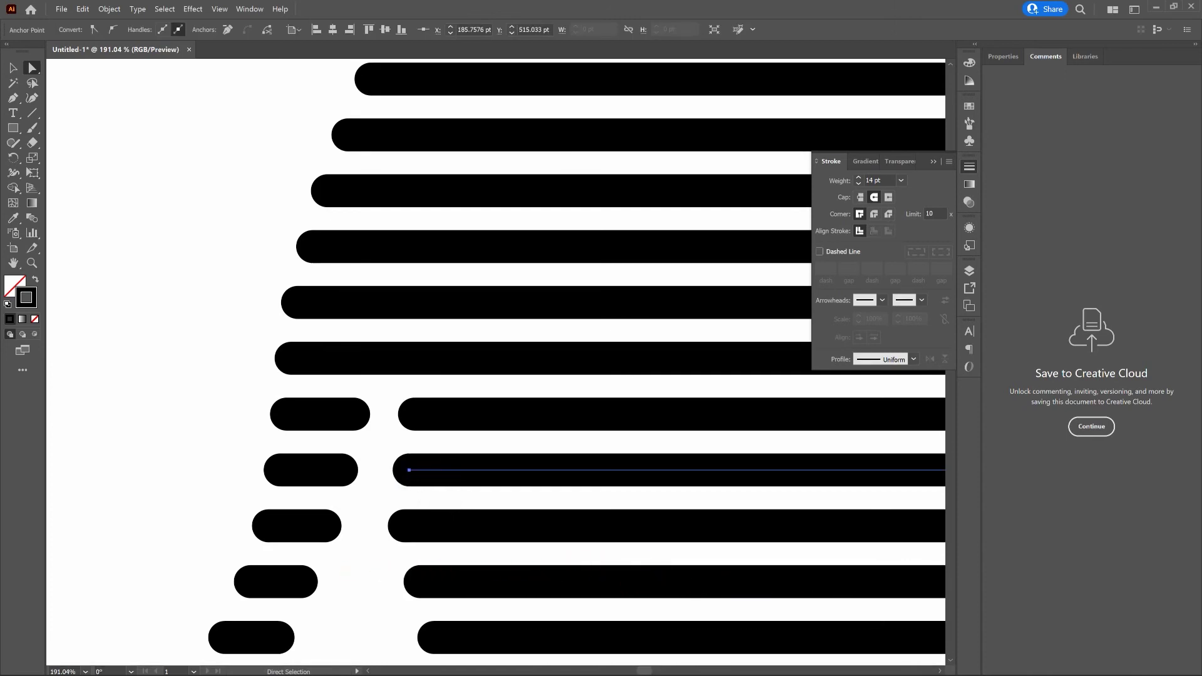
key(v)
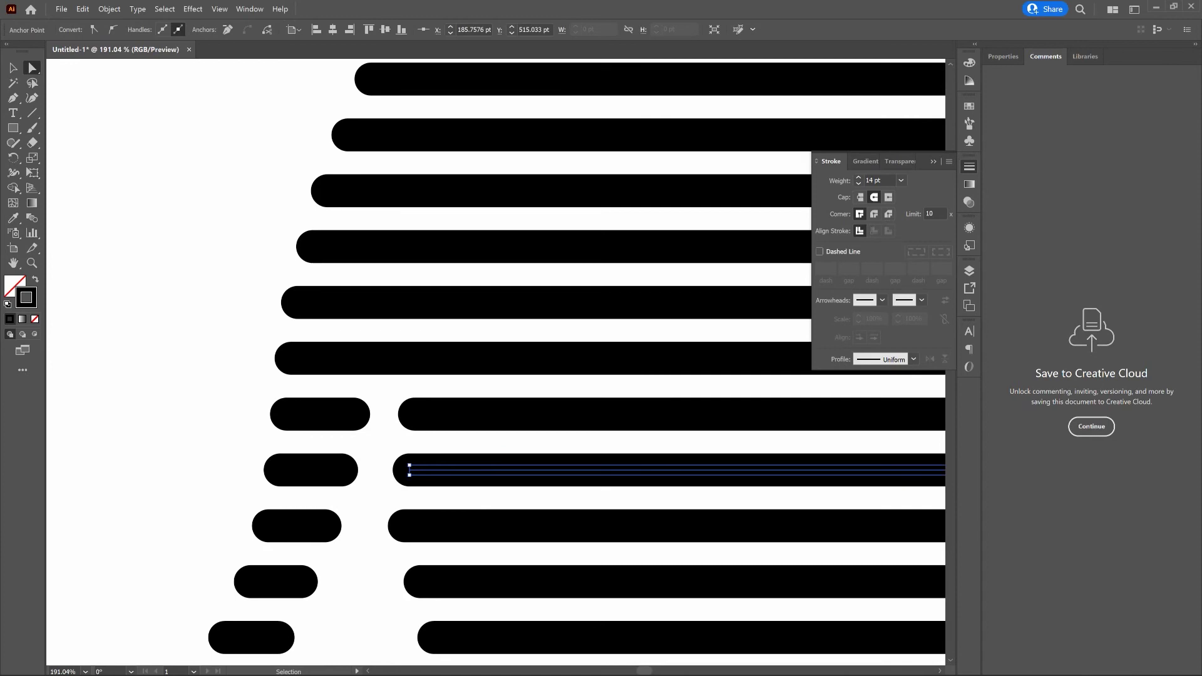
key(ctrl+0)
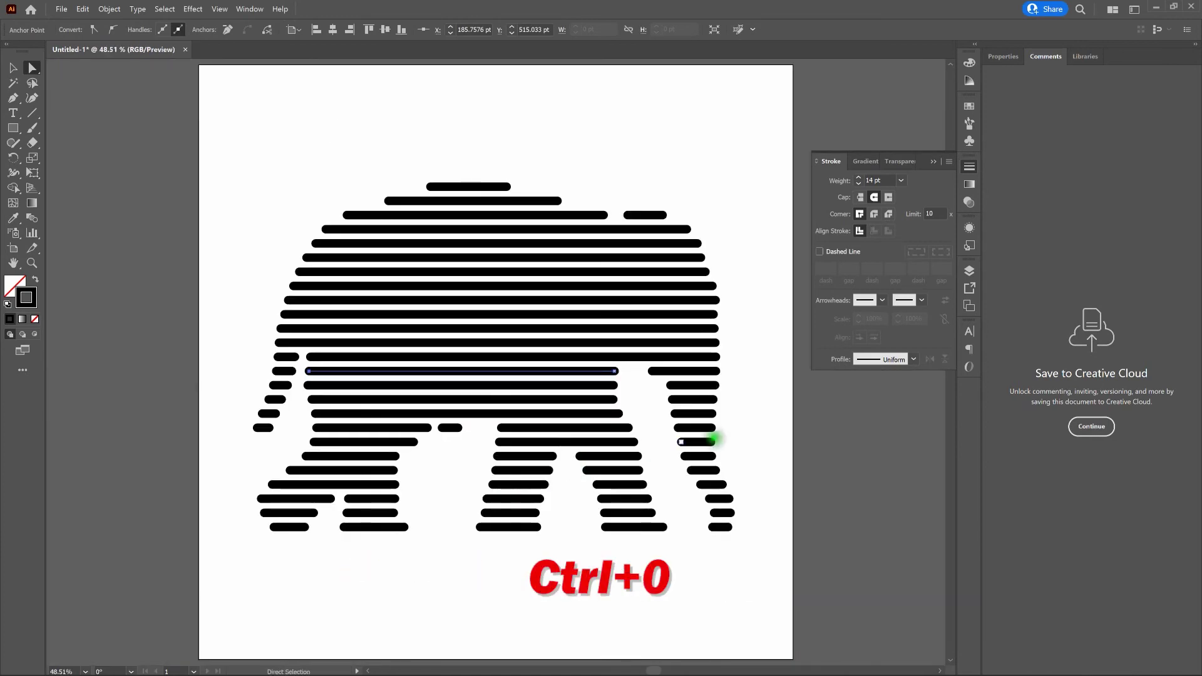
click(778, 442)
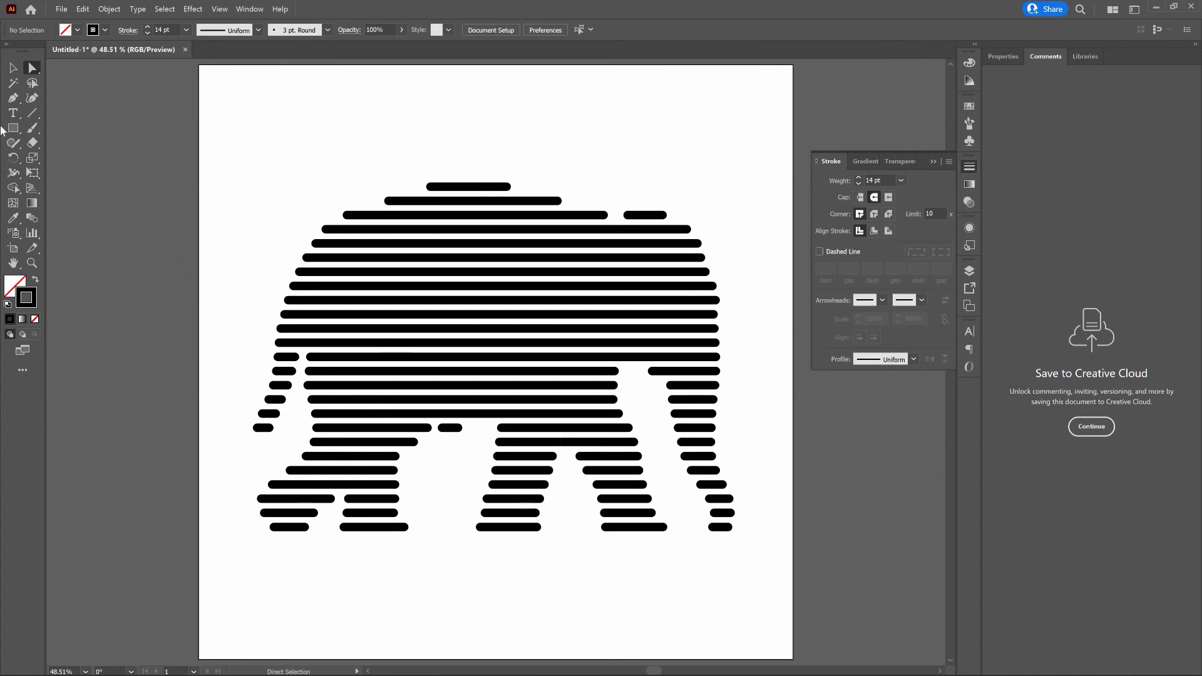
Step: Set the stroke colour of the whole elephant group to pure red, ff0000
click(33, 84)
key(v)
click(394, 200)
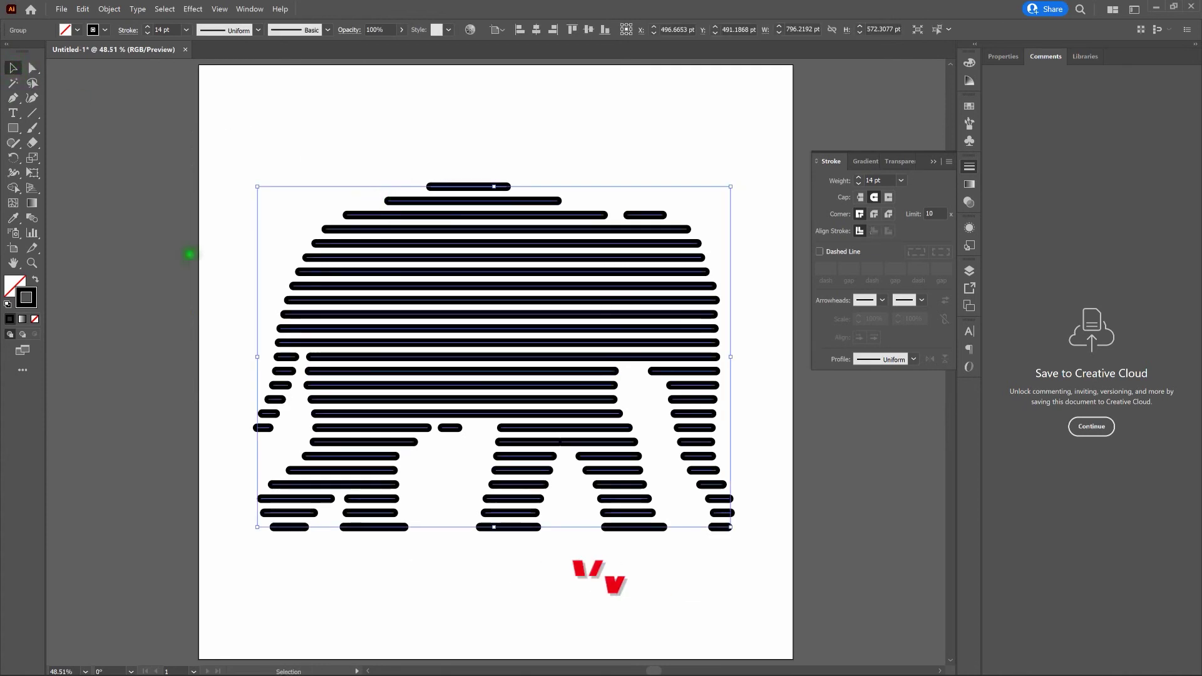
double_click(27, 300)
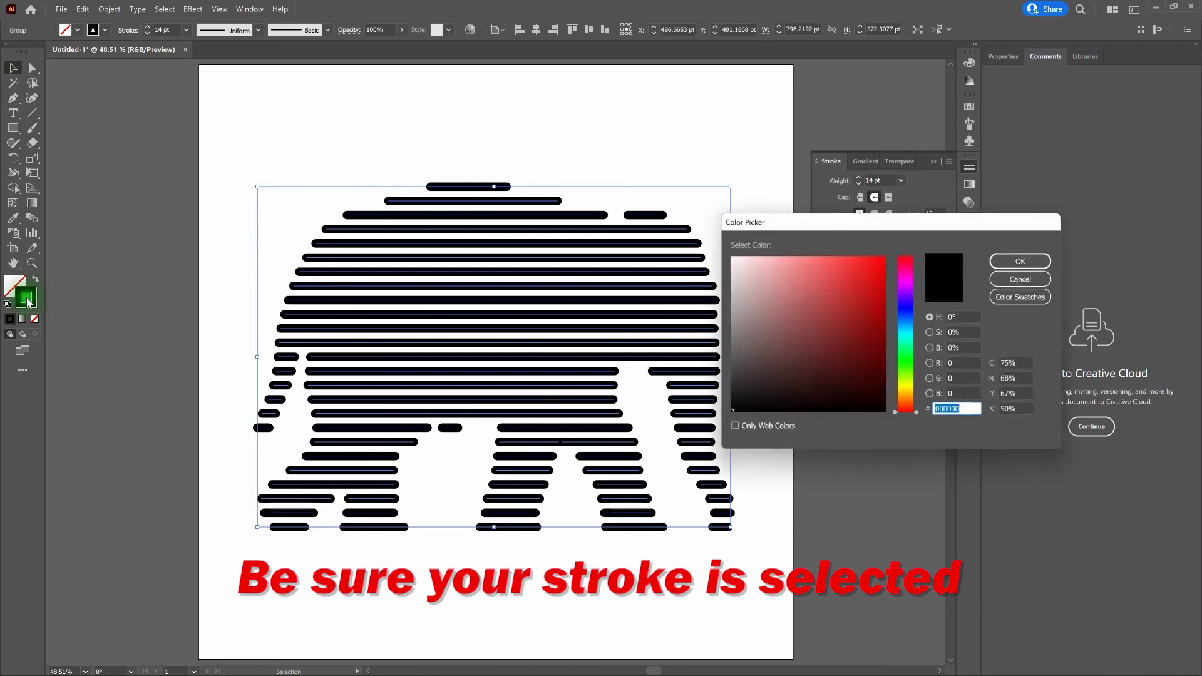
click(871, 270)
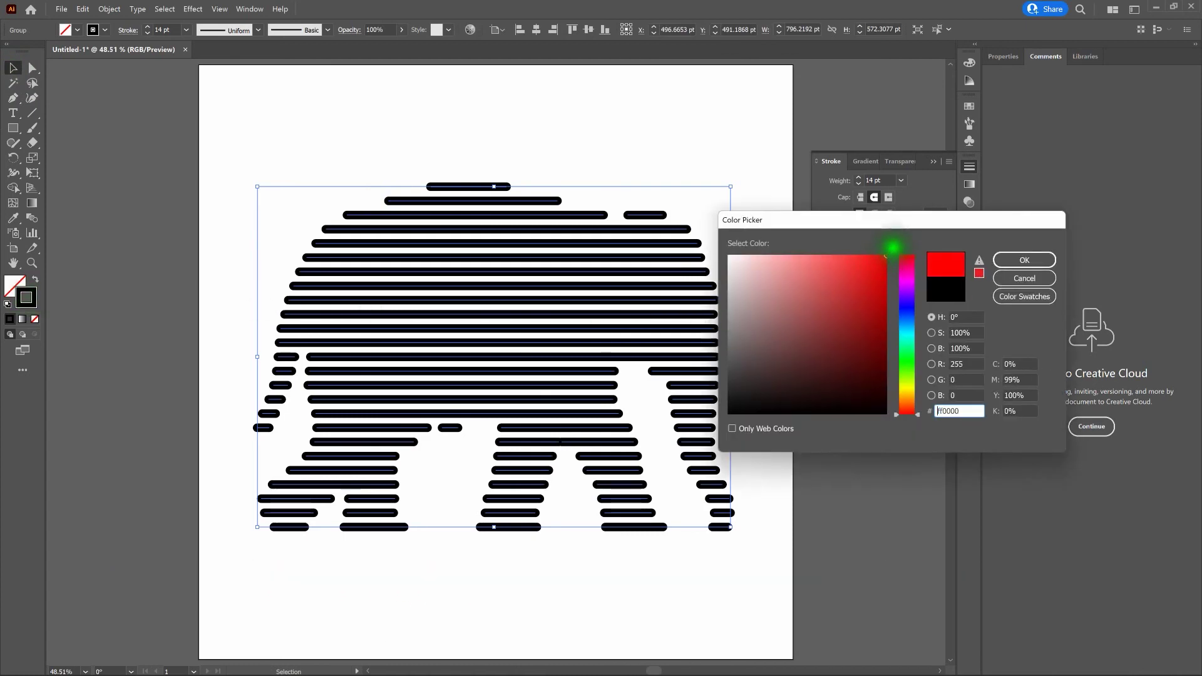
click(1042, 261)
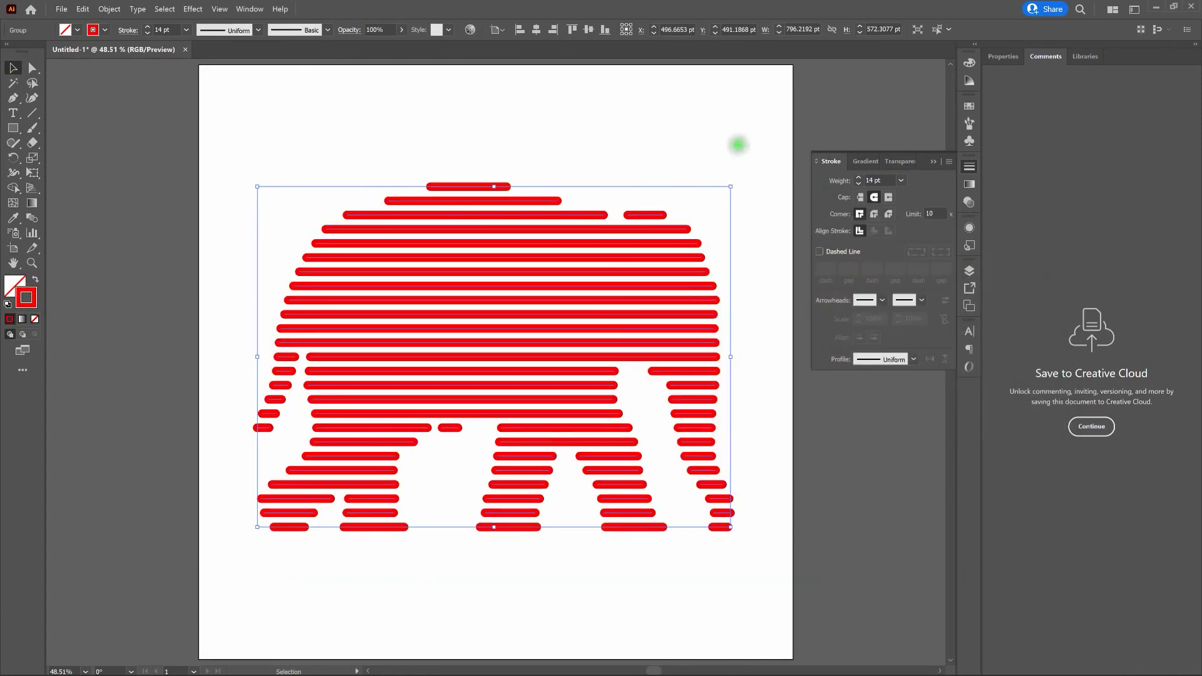
click(734, 142)
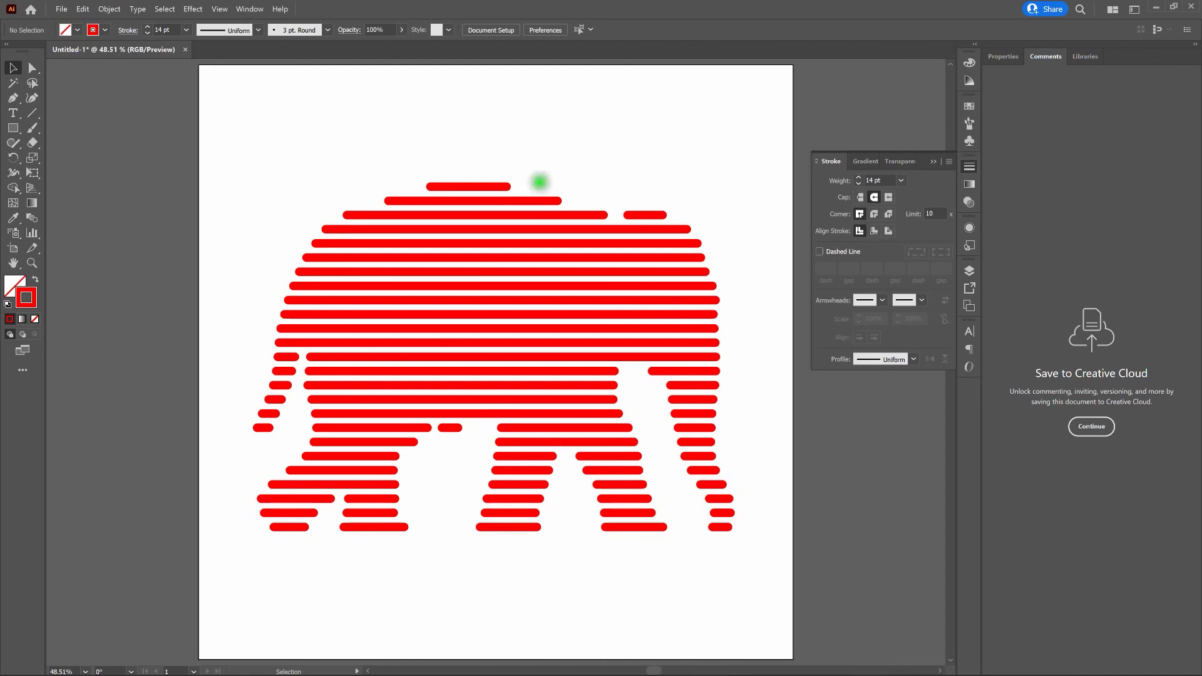
Step: Apply the Gold Dust linear gradient to the strokes of the whole elephant group
click(508, 185)
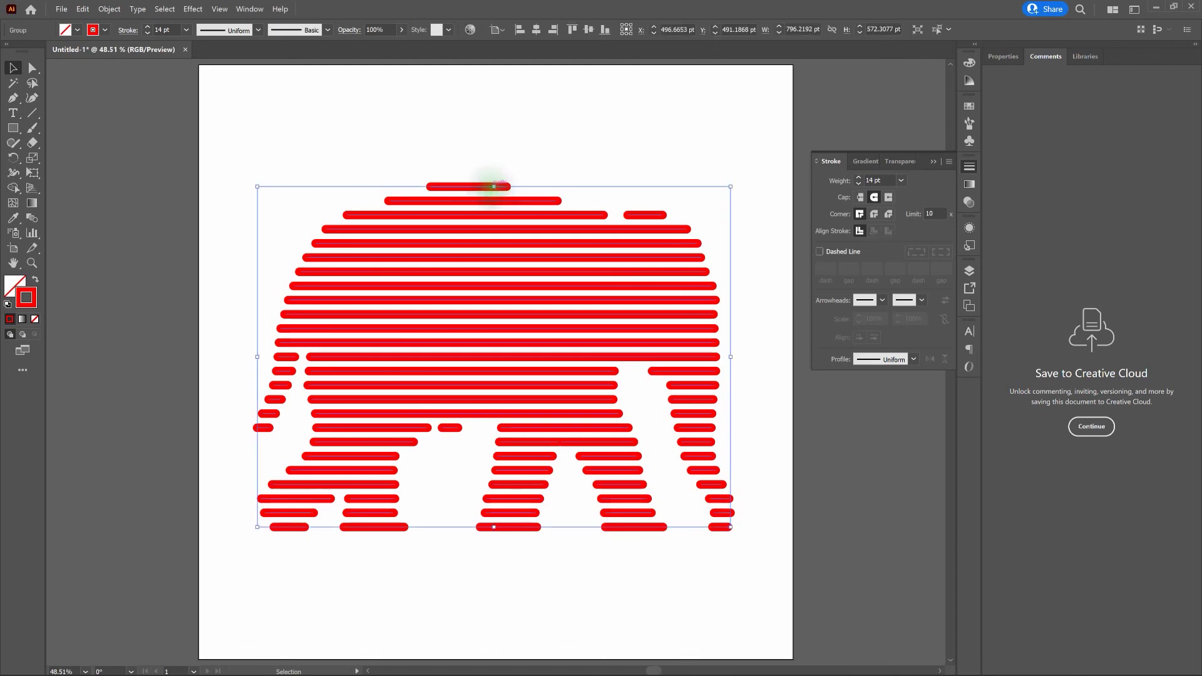
key(g)
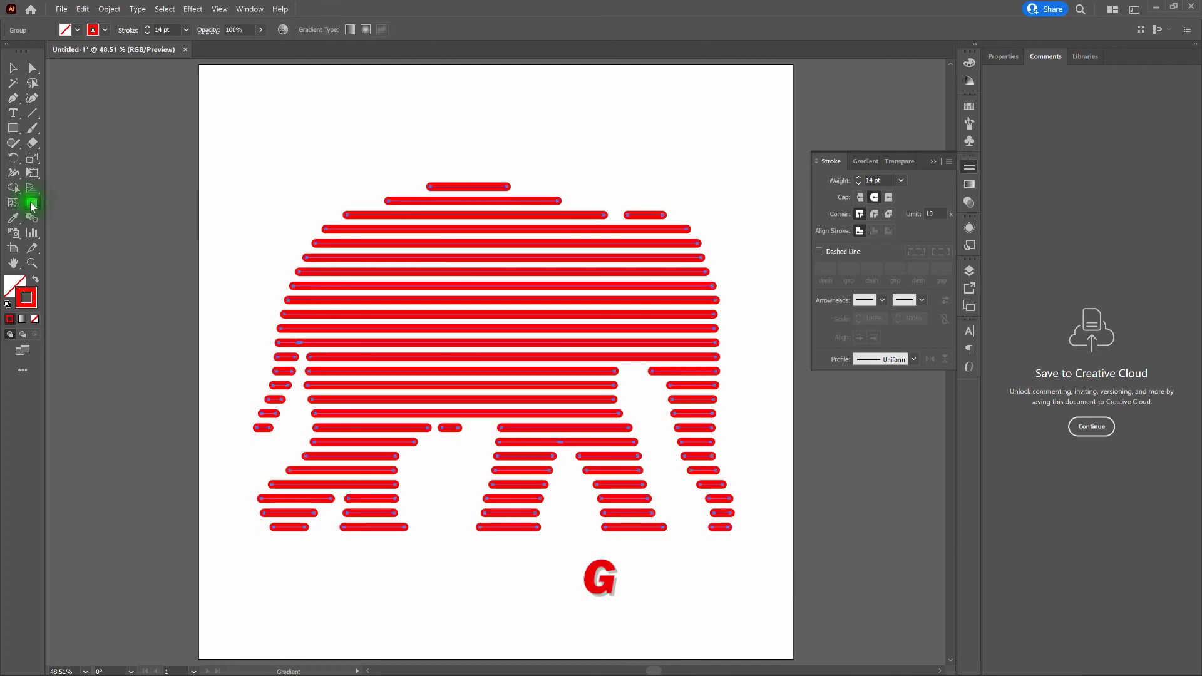
double_click(31, 204)
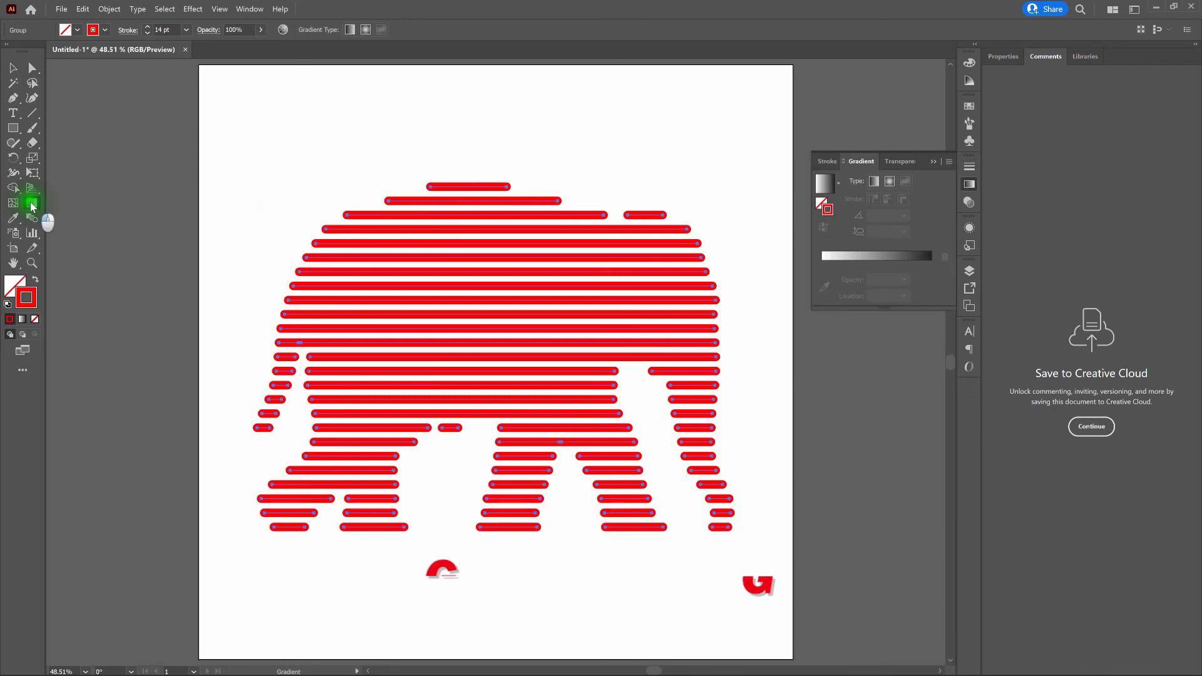
click(839, 185)
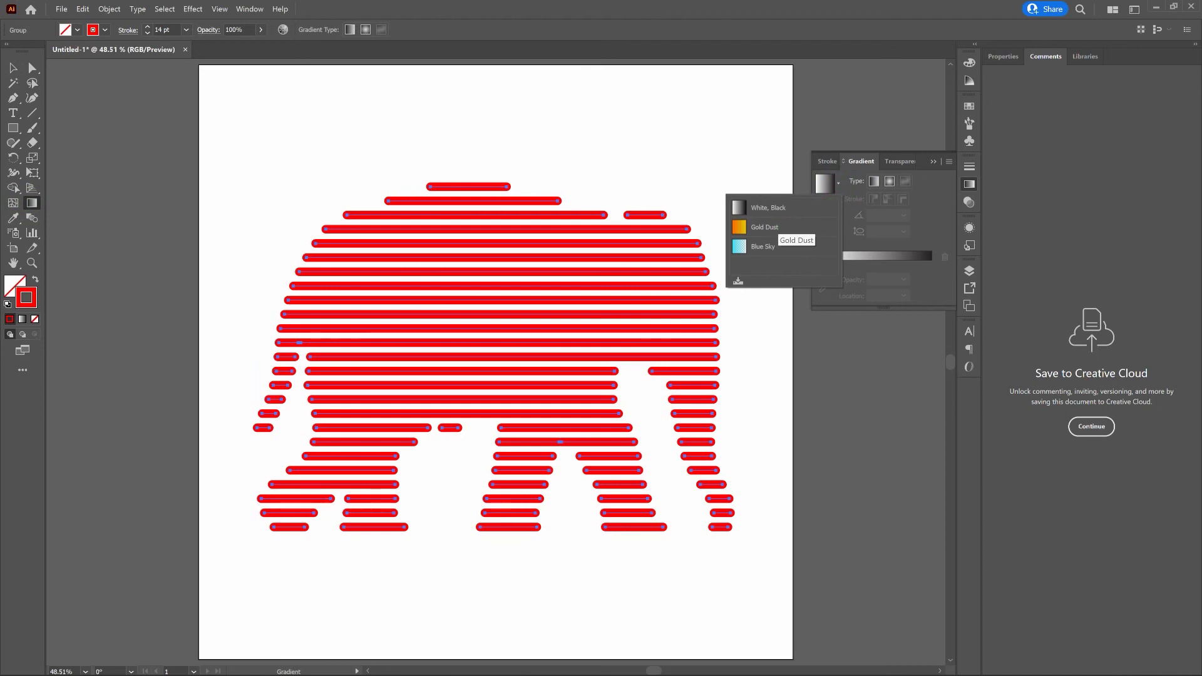
click(776, 226)
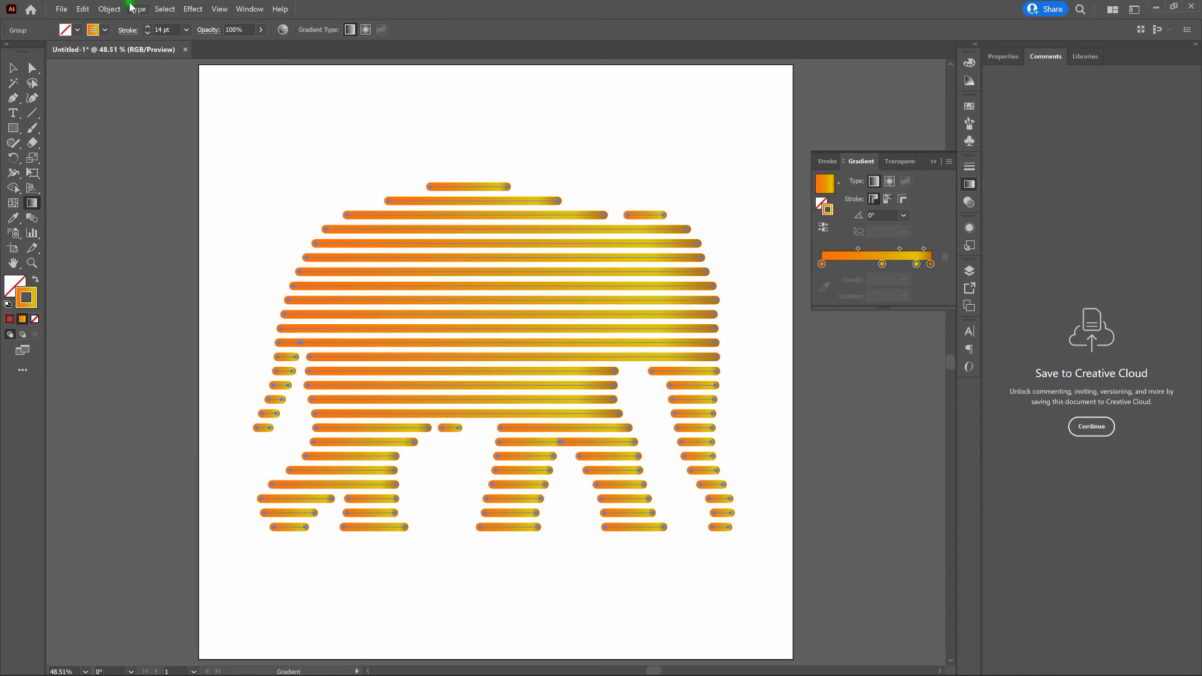
Step: Expand the fill and stroke of the elephant's stripes into filled shapes
click(109, 9)
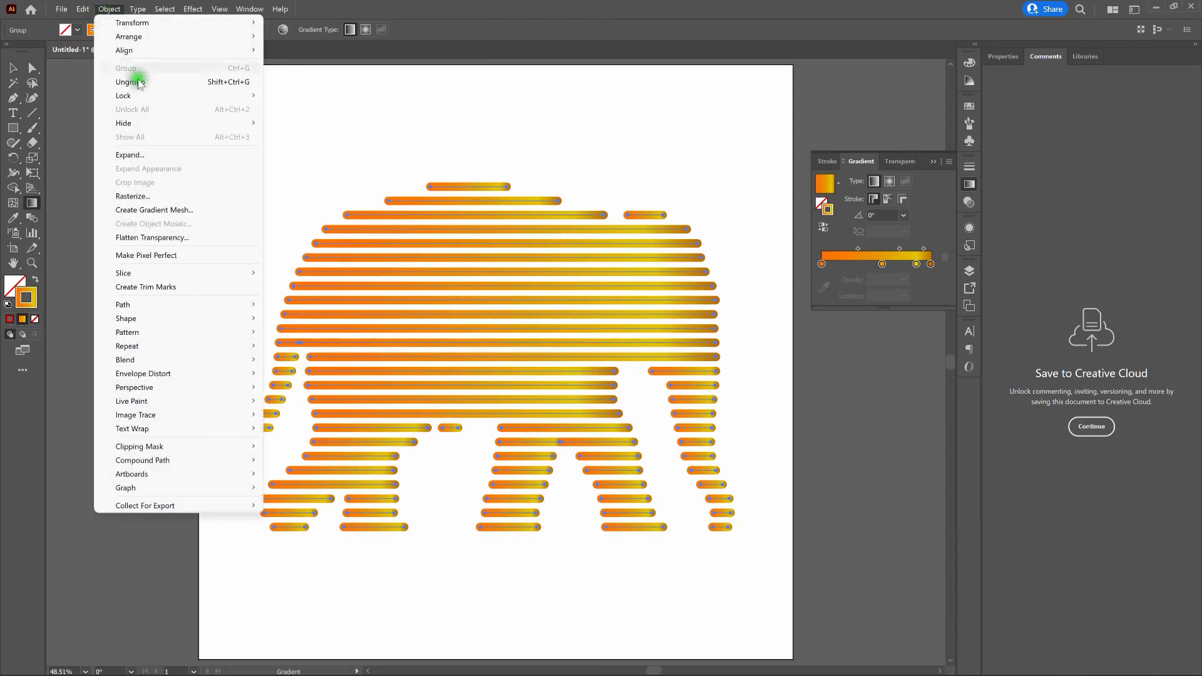
click(169, 155)
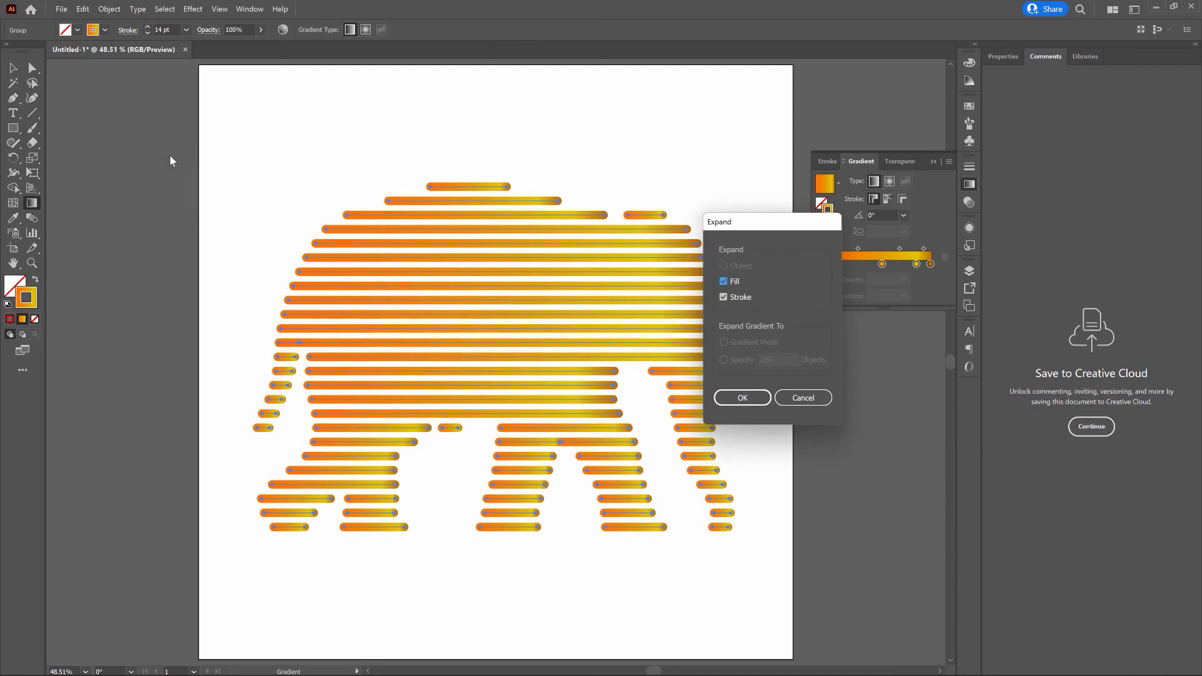
click(764, 399)
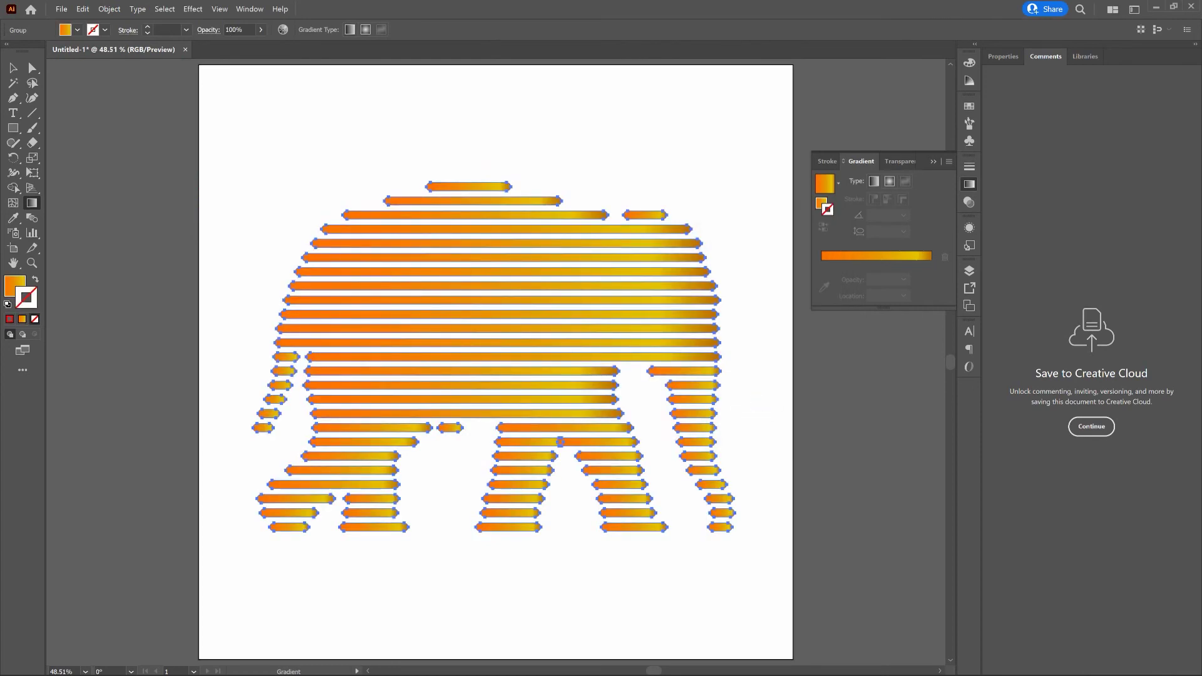
click(13, 68)
click(290, 119)
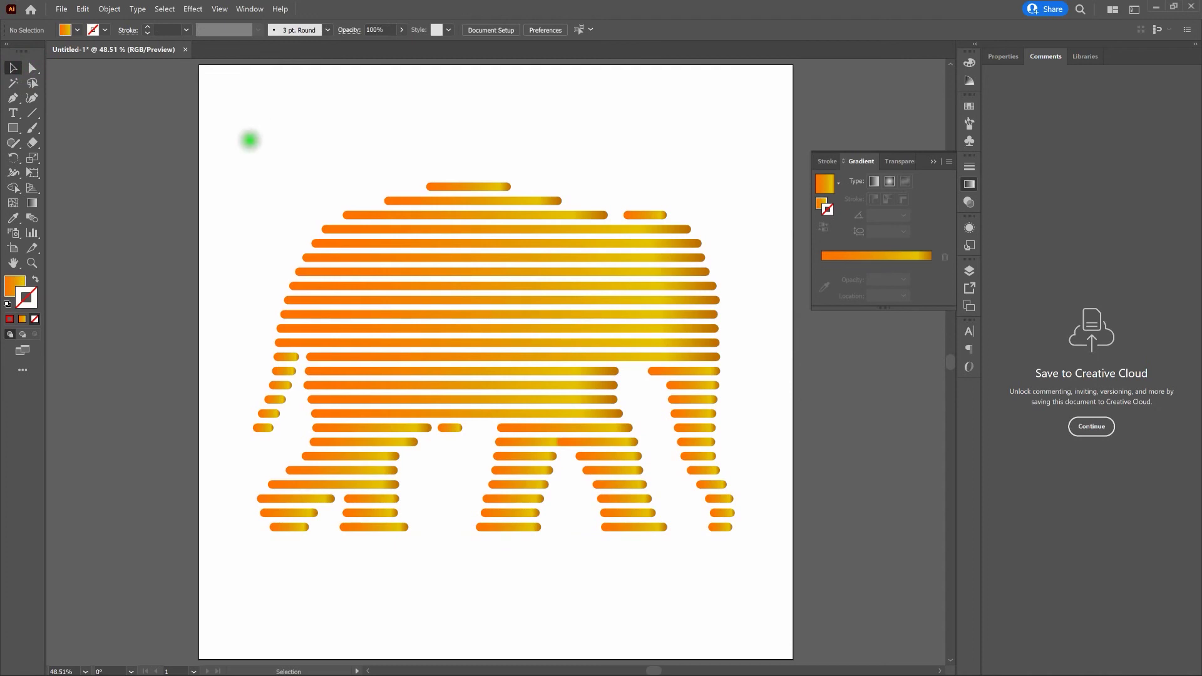
Step: Redraw the fill gradient vertically across all the stripes as one, from just below the feet to above the elephant's back
drag(235, 131, 760, 553)
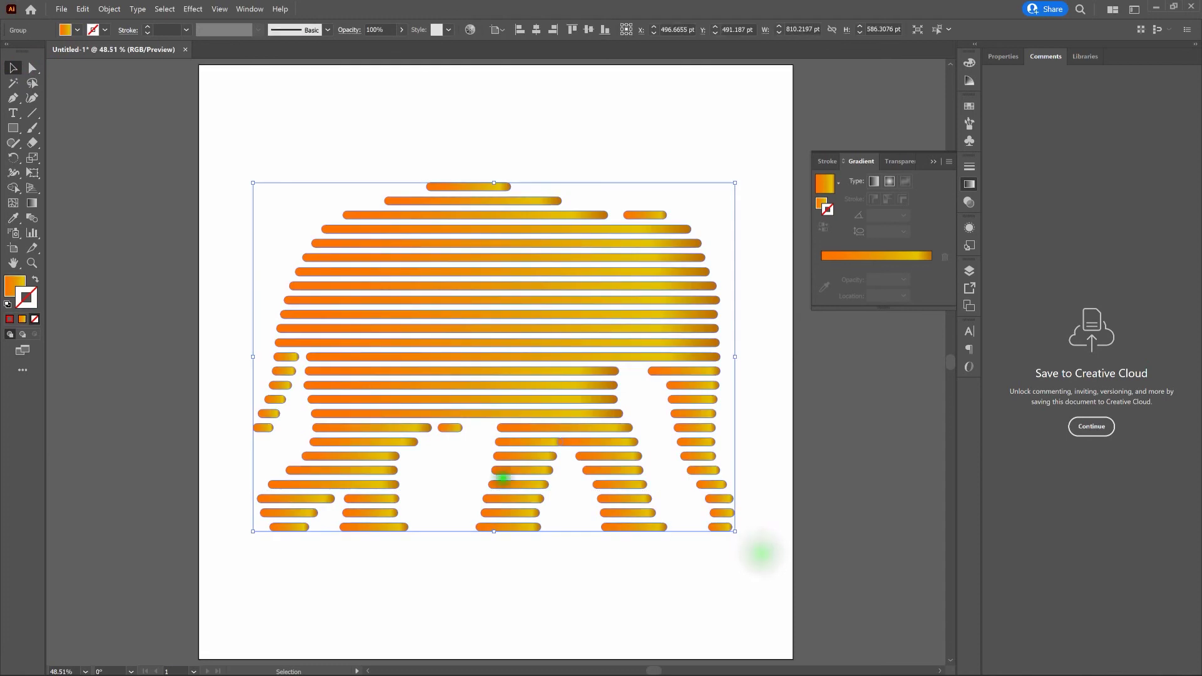
click(17, 285)
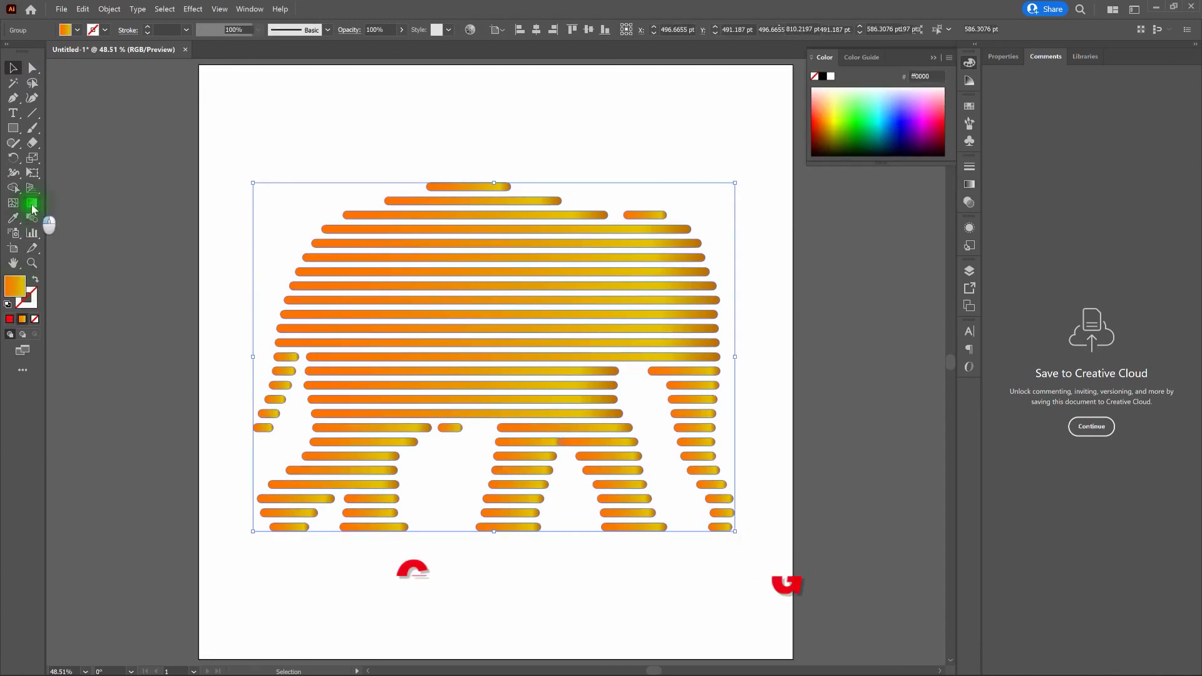
key(g)
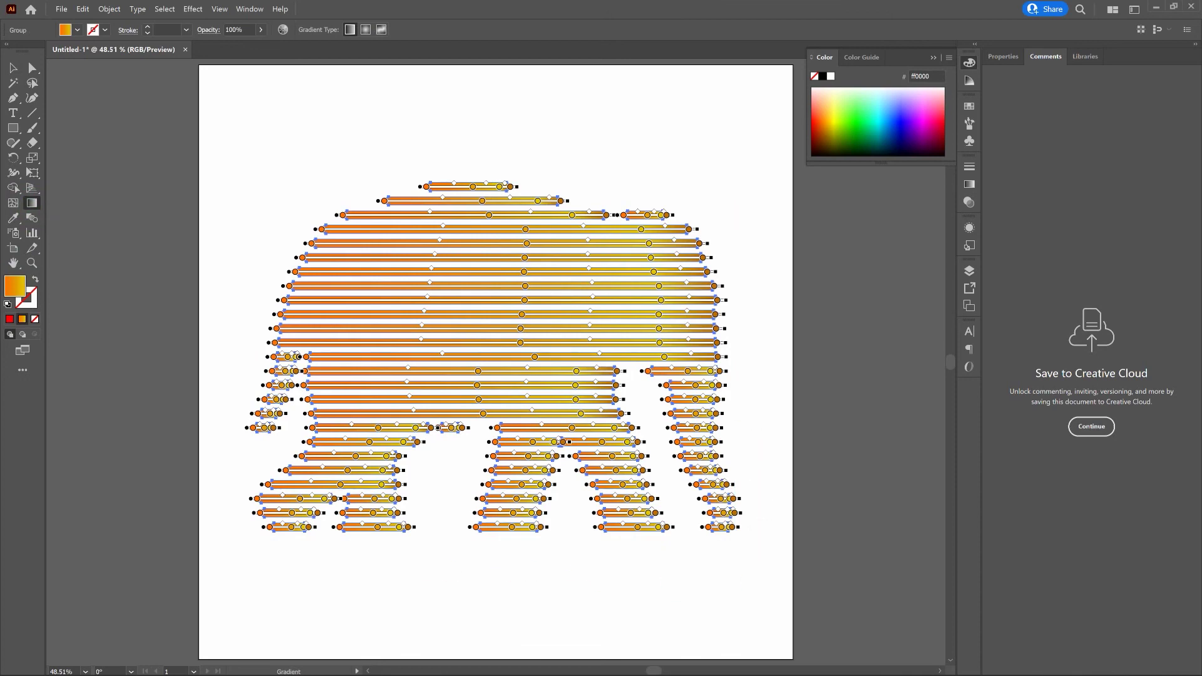
drag(761, 548, 761, 512)
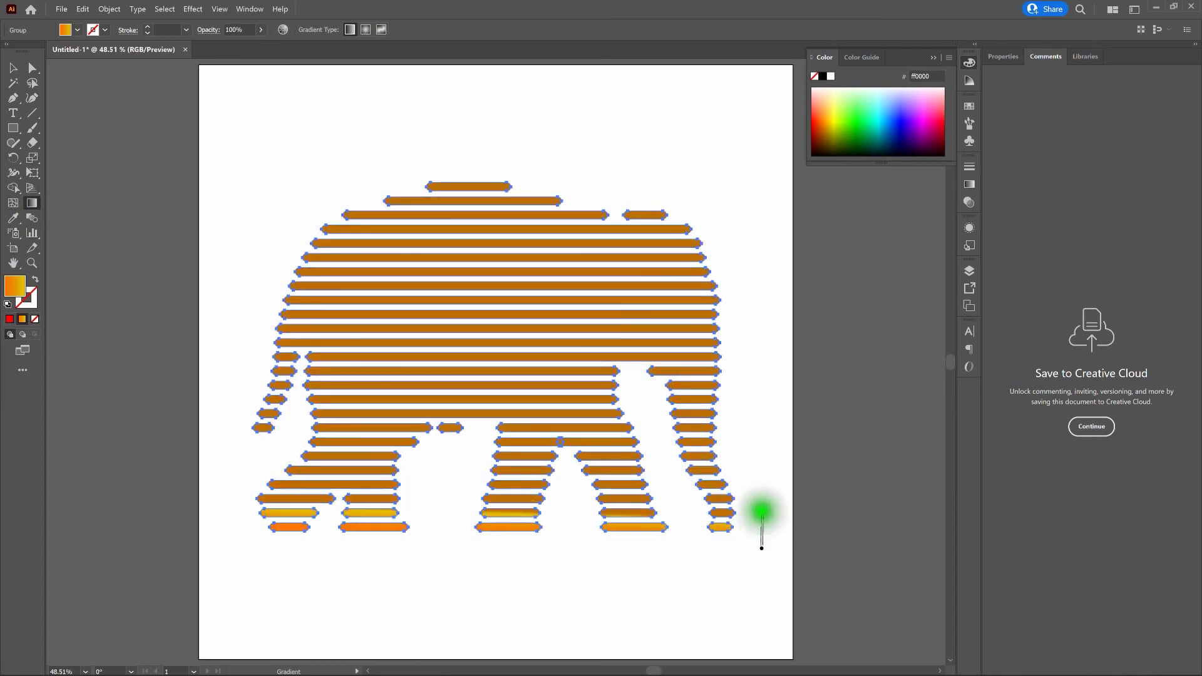
drag(761, 512, 762, 112)
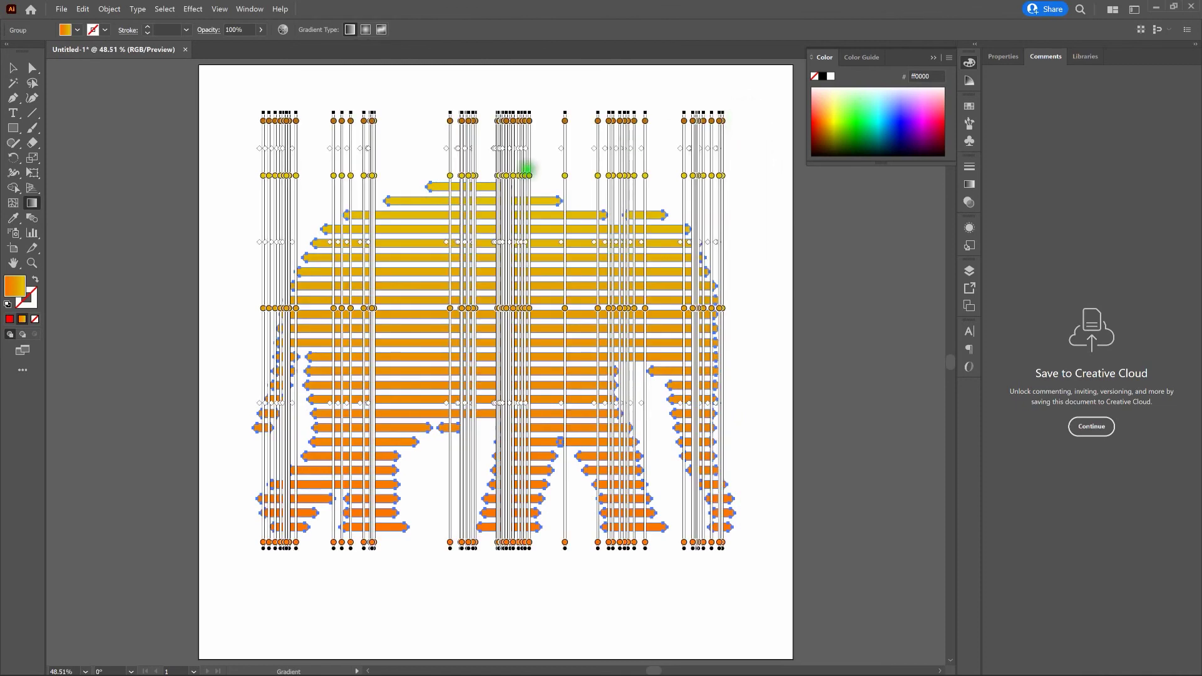
click(11, 74)
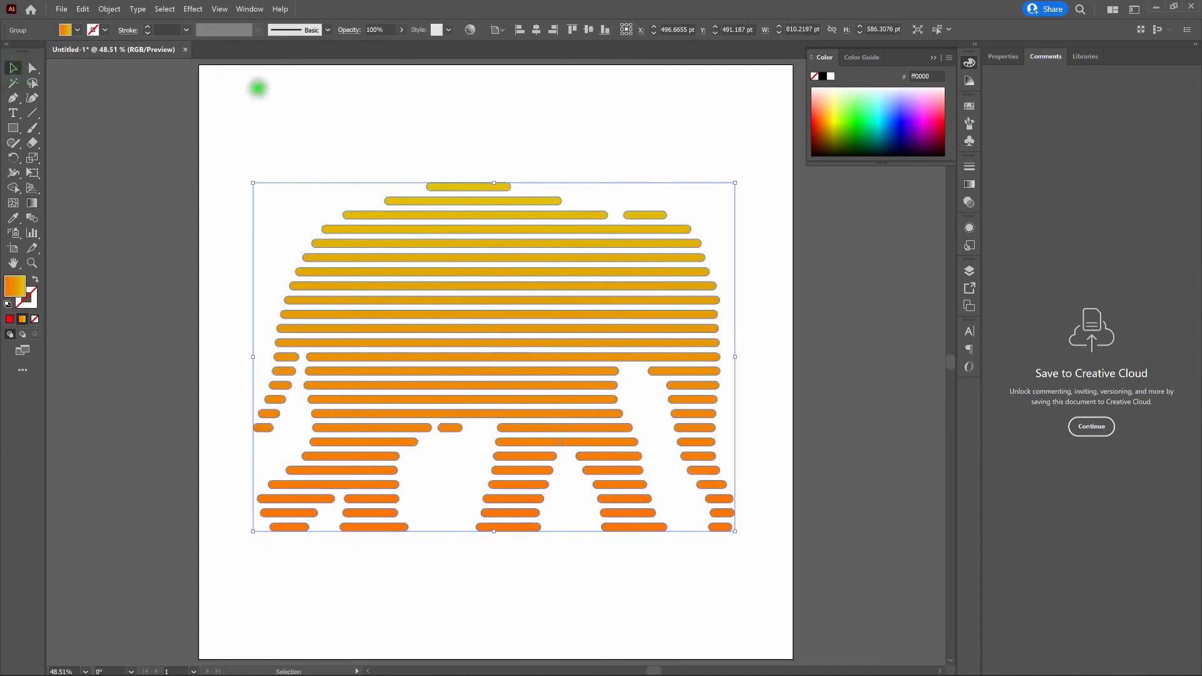
click(250, 88)
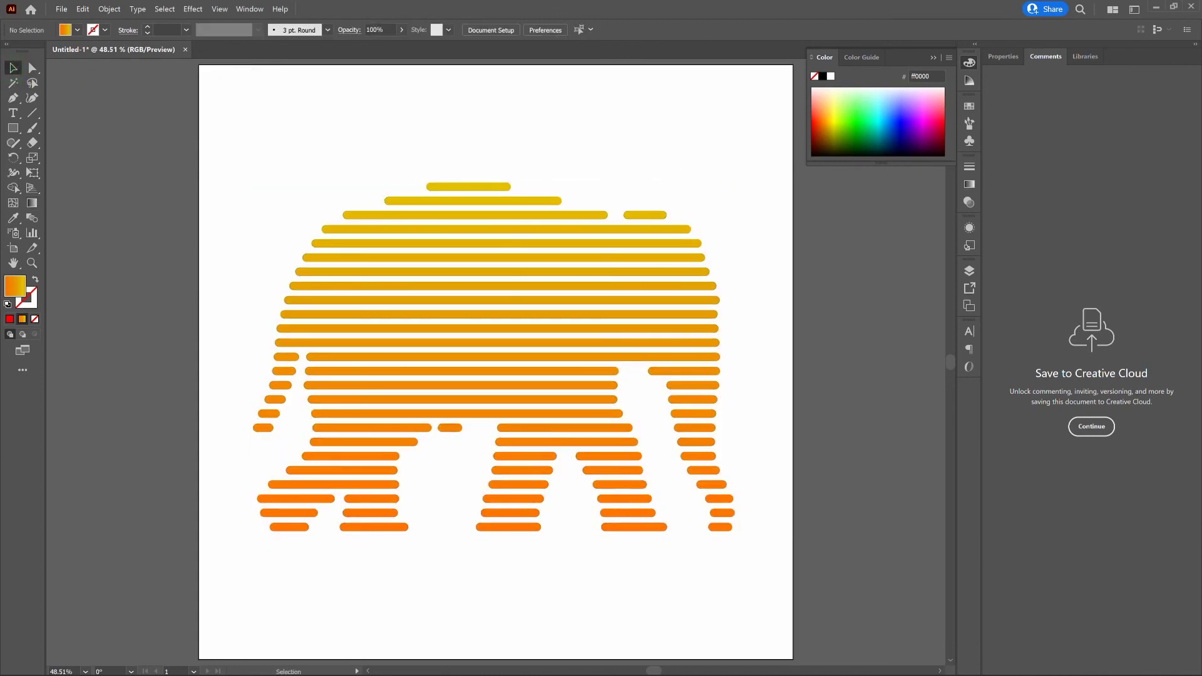